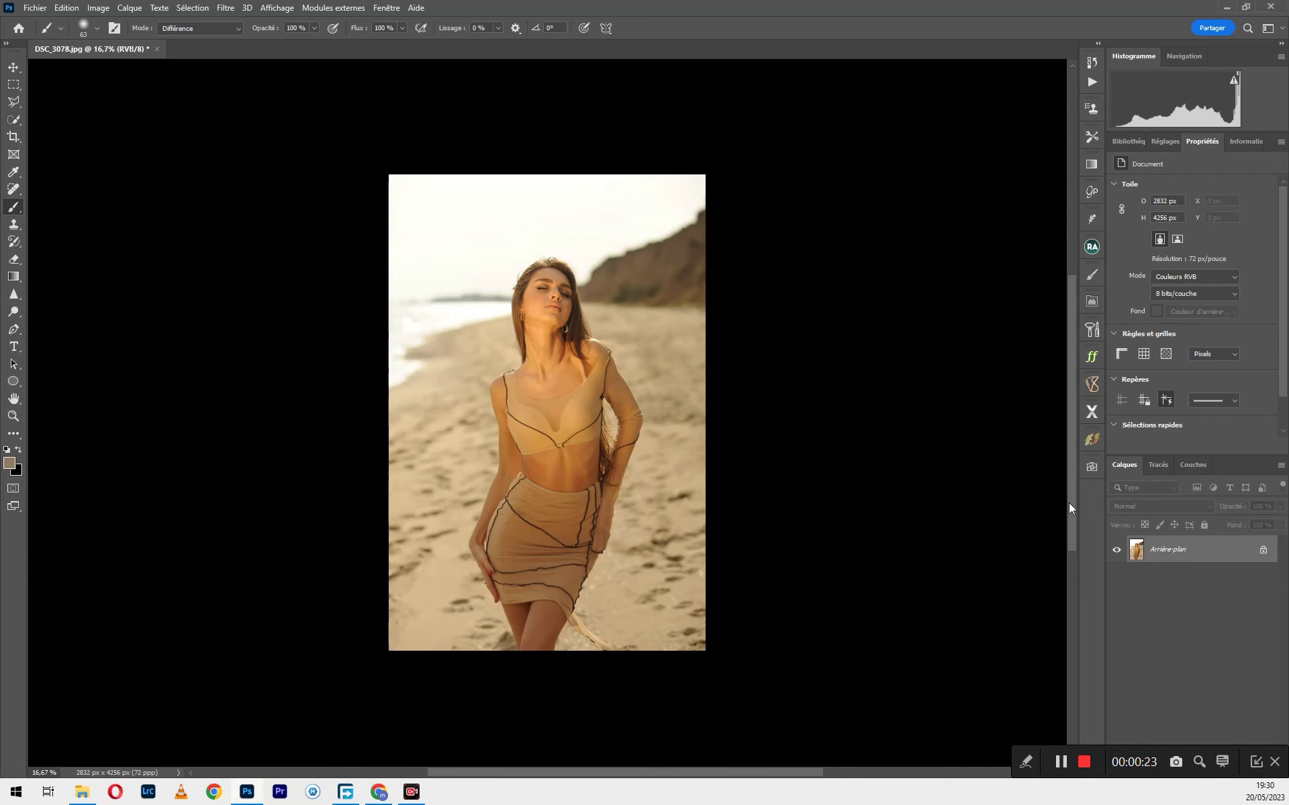
pyautogui.moveTo(1072, 493); pyautogui.dragTo(1056, 546)
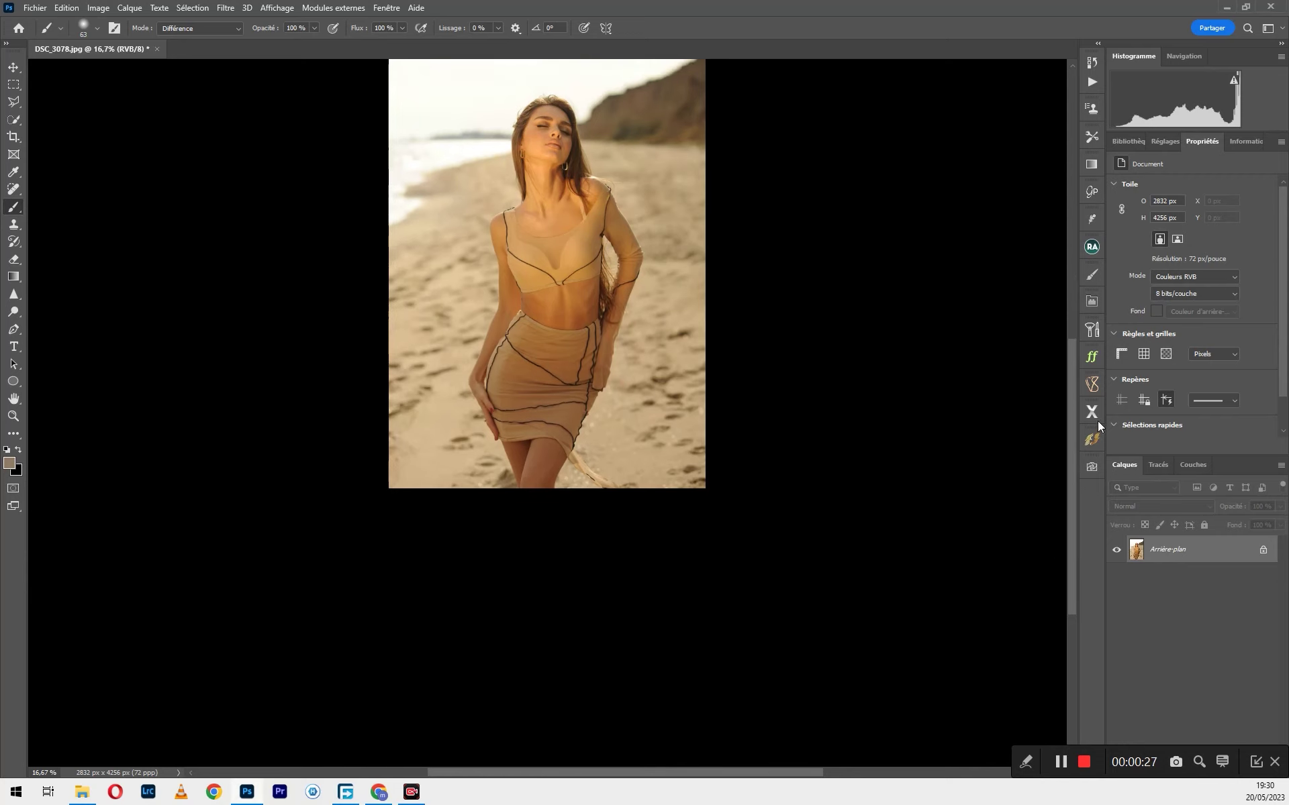
pyautogui.moveTo(1070, 437); pyautogui.dragTo(1061, 388)
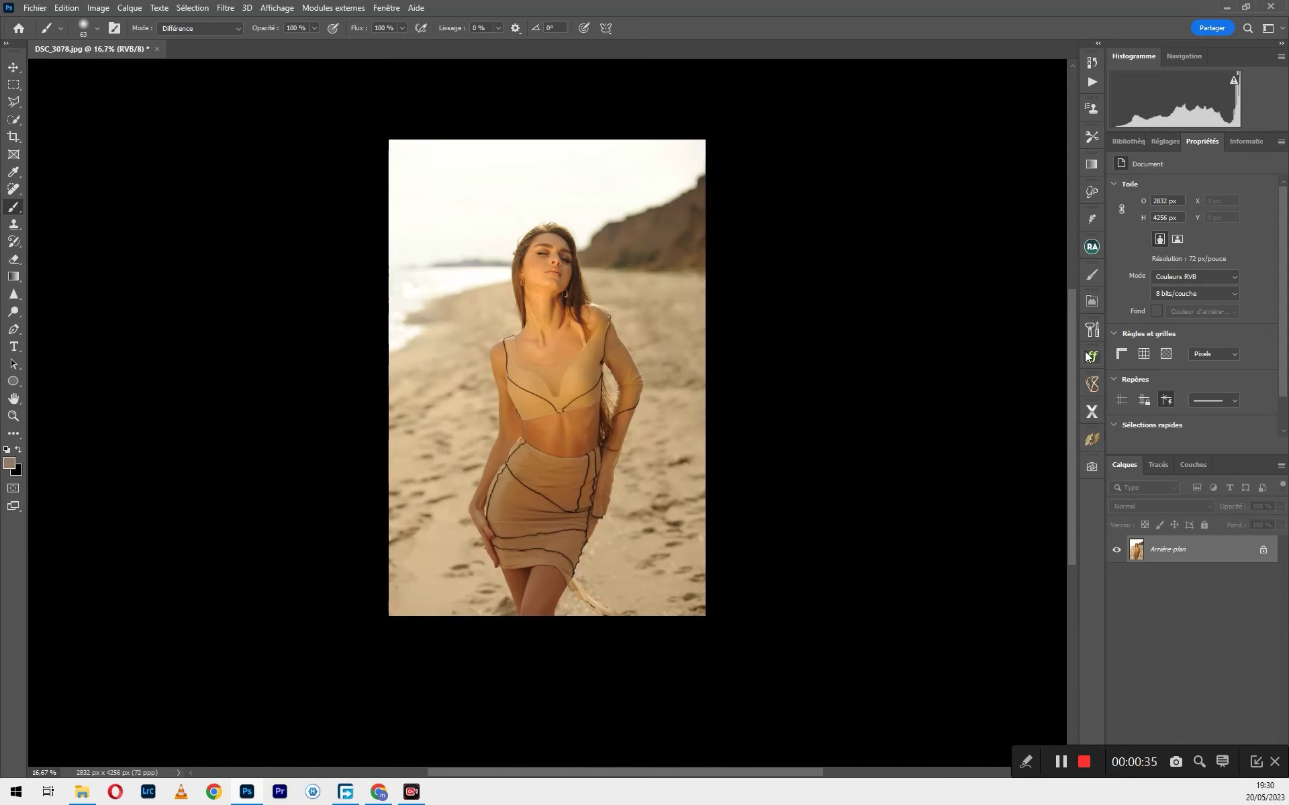
pyautogui.moveTo(1073, 339)
pyautogui.mouseDown()
pyautogui.moveTo(1084, 419)
pyautogui.moveTo(1071, 348)
pyautogui.mouseUp()
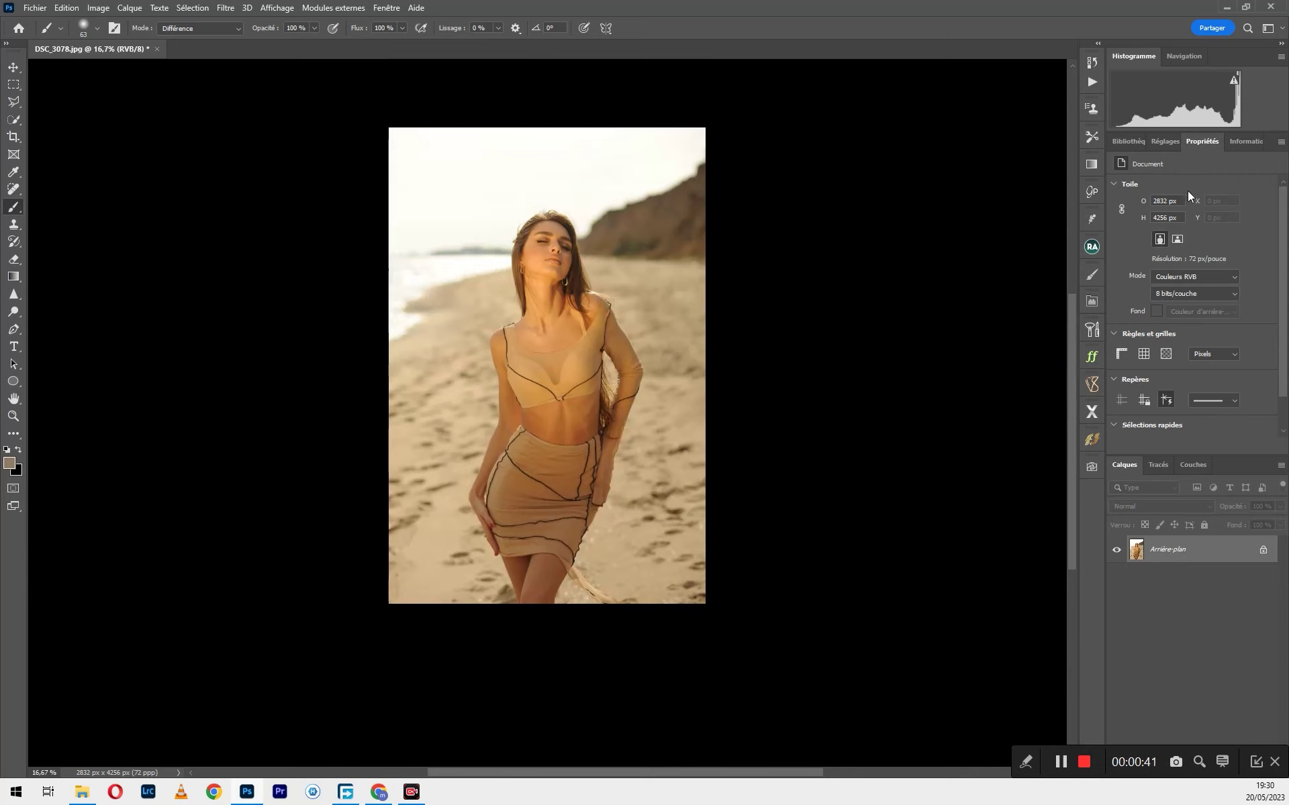
pyautogui.click(1165, 141)
pyautogui.click(1213, 188)
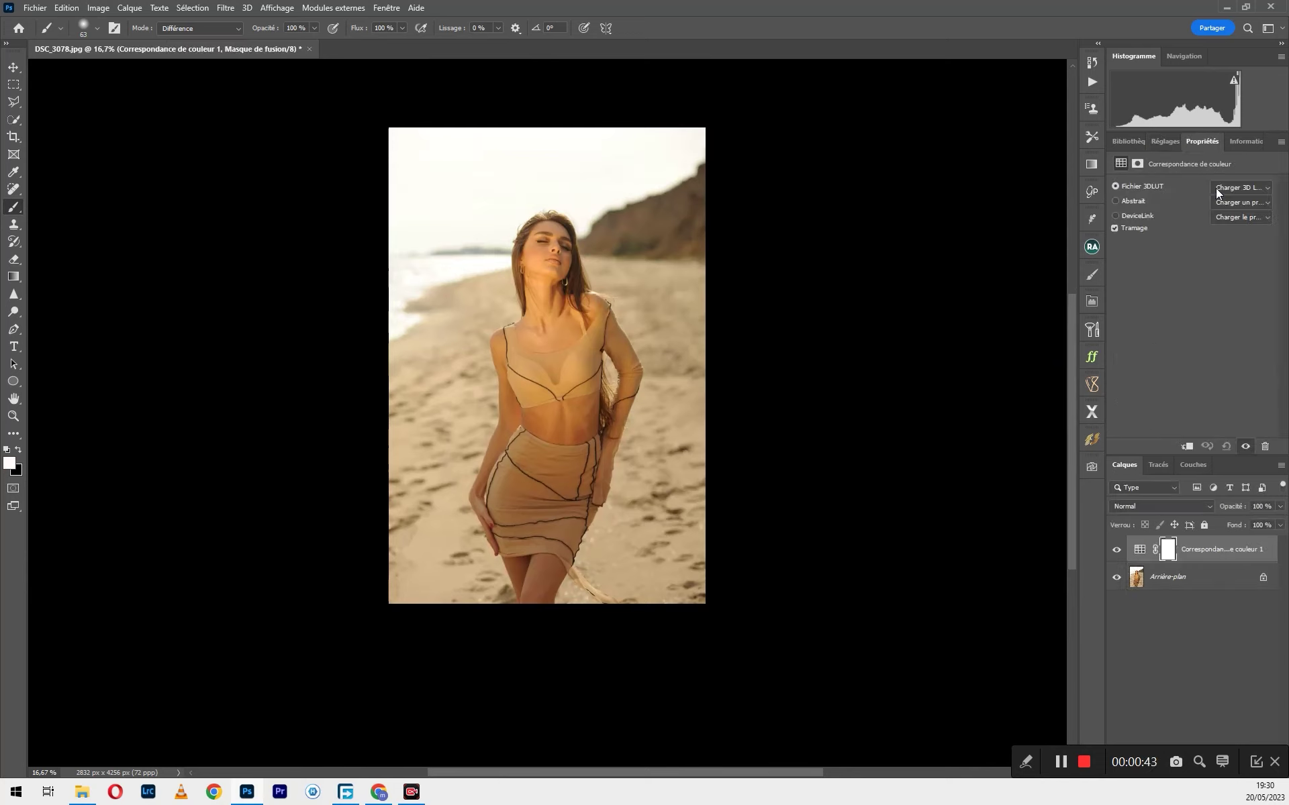
pyautogui.click(1167, 140)
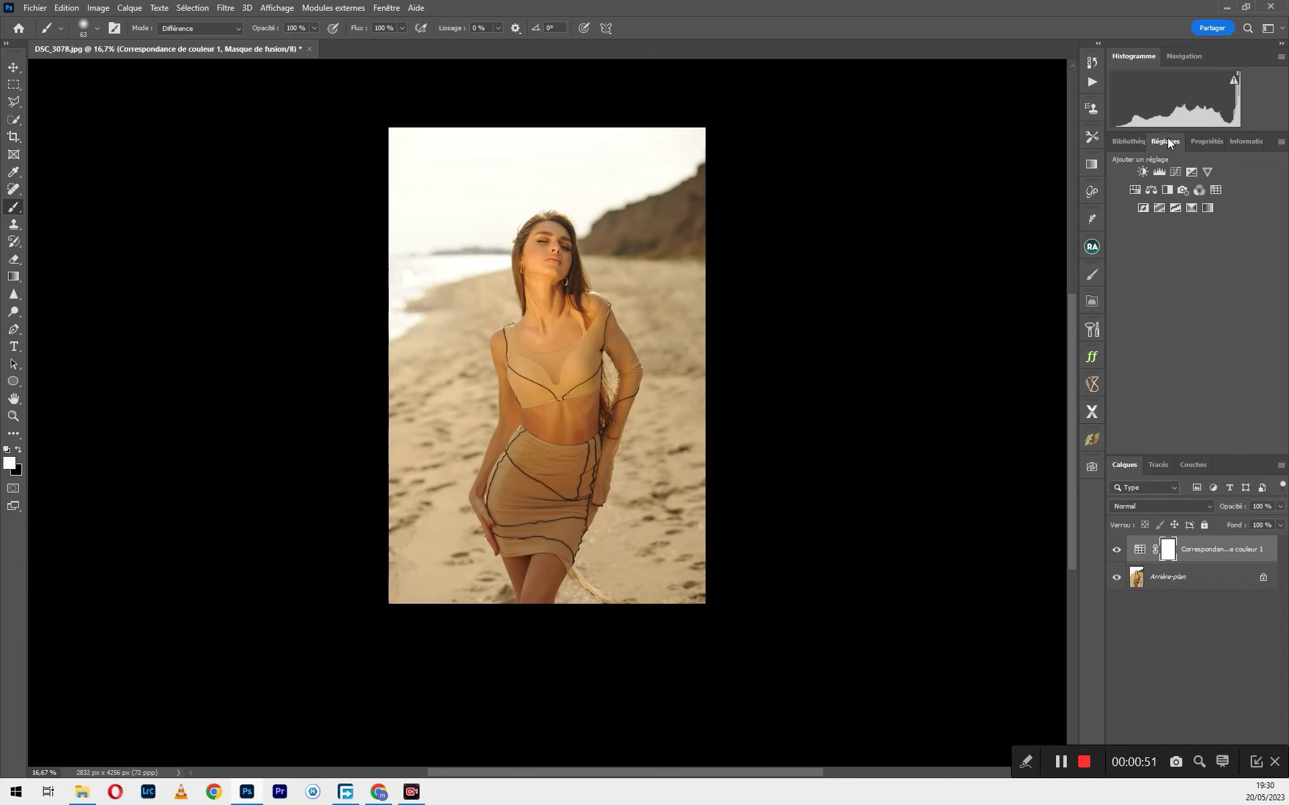
pyautogui.moveTo(1069, 332)
pyautogui.mouseDown()
pyautogui.moveTo(1051, 244)
pyautogui.moveTo(1070, 320)
pyautogui.mouseUp()
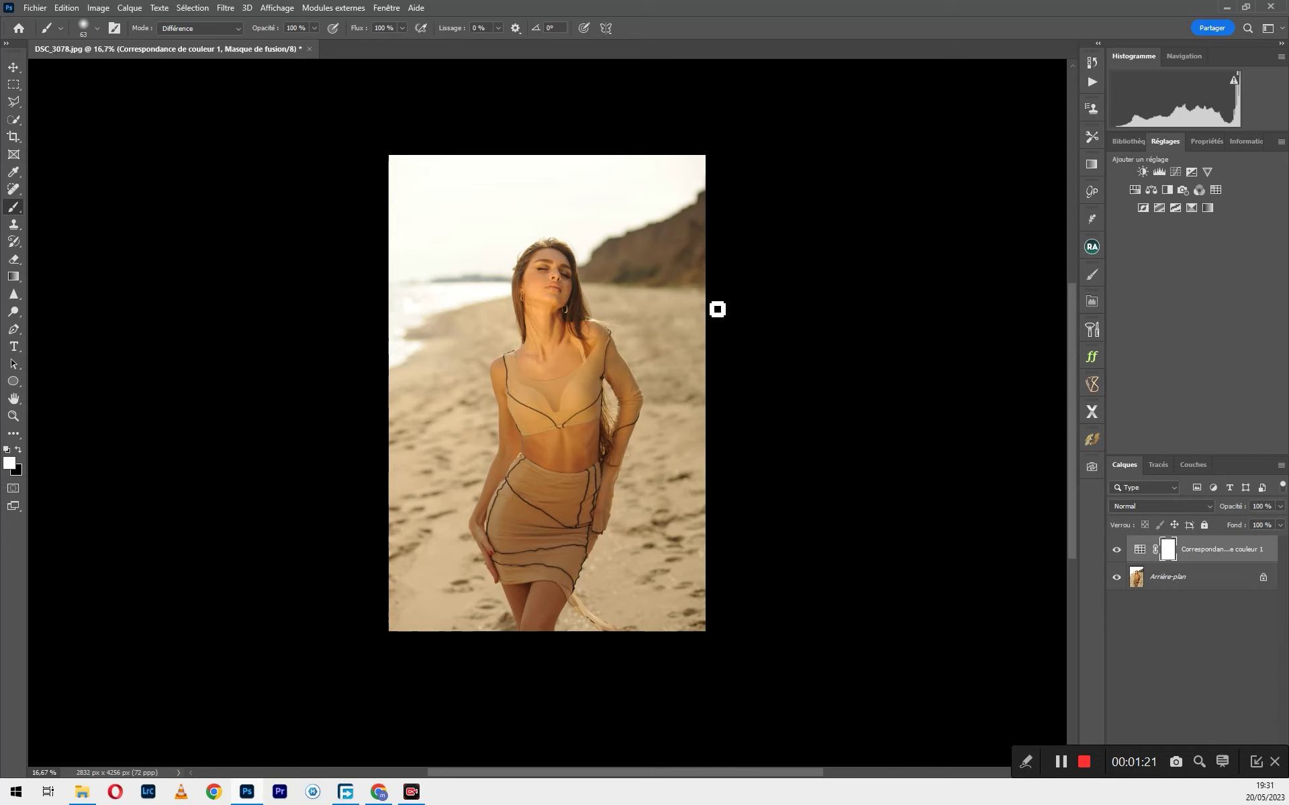
pyautogui.click(1200, 554)
pyautogui.moveTo(1103, 755); pyautogui.dragTo(969, 766)
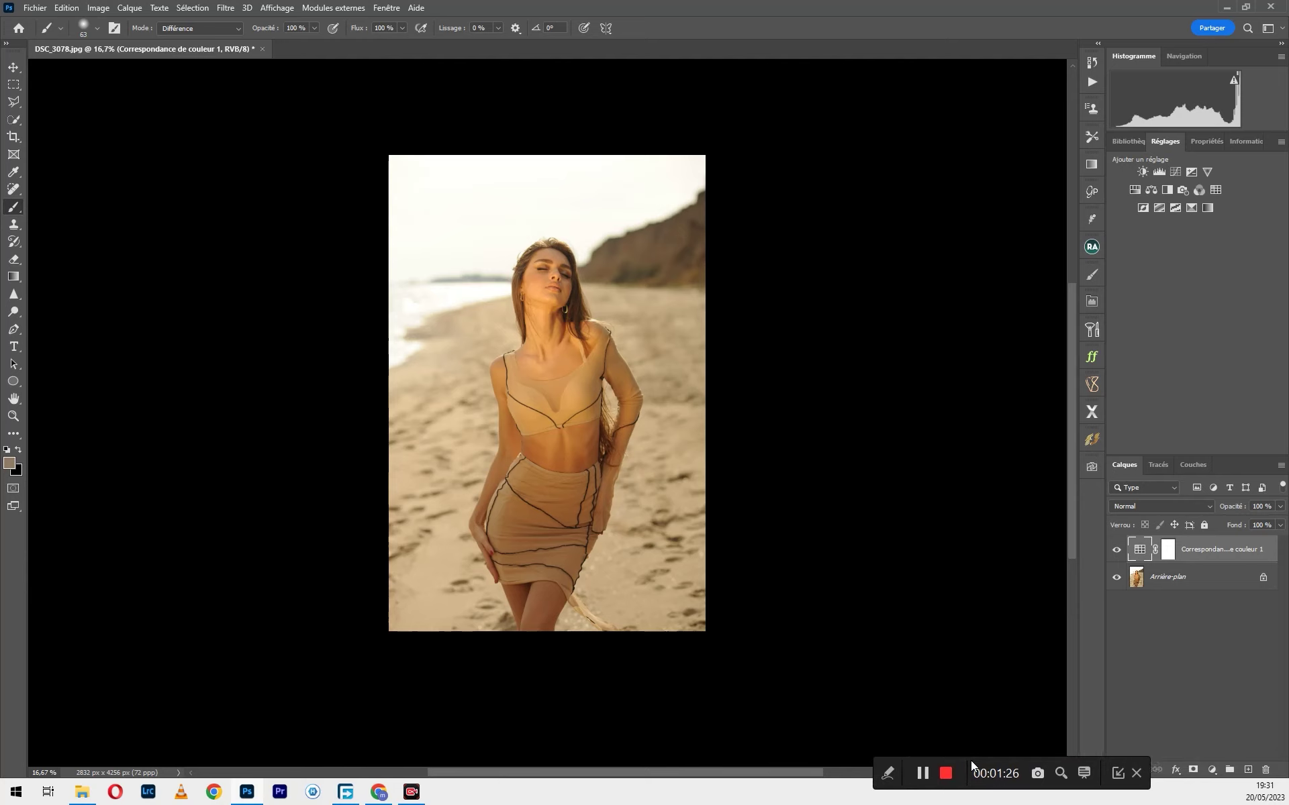
pyautogui.click(1266, 770)
pyautogui.click(590, 291)
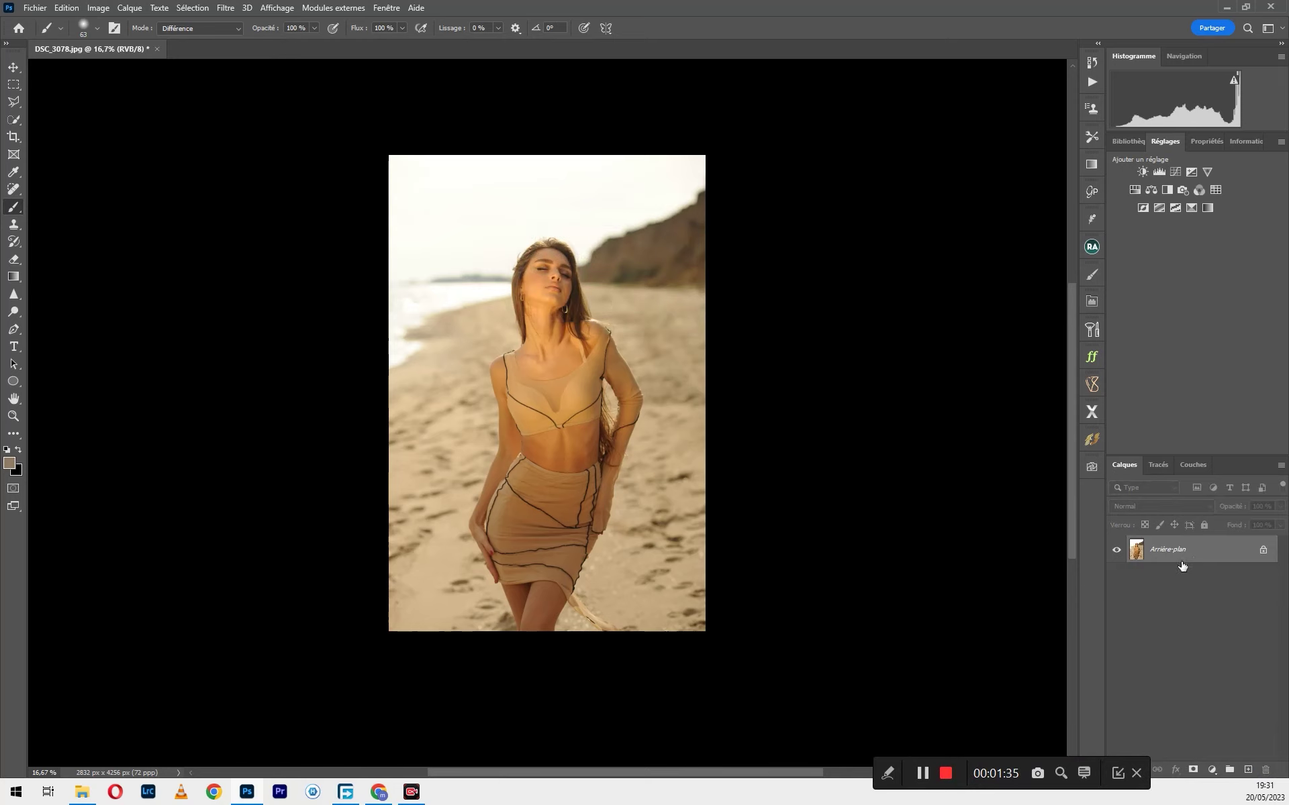
# - Look through the photos in the Tuto 2 folder in File Explorer, then return to Photoshop
pyautogui.scroll(3, 575, 423)
pyautogui.scroll(-2, 576, 423)
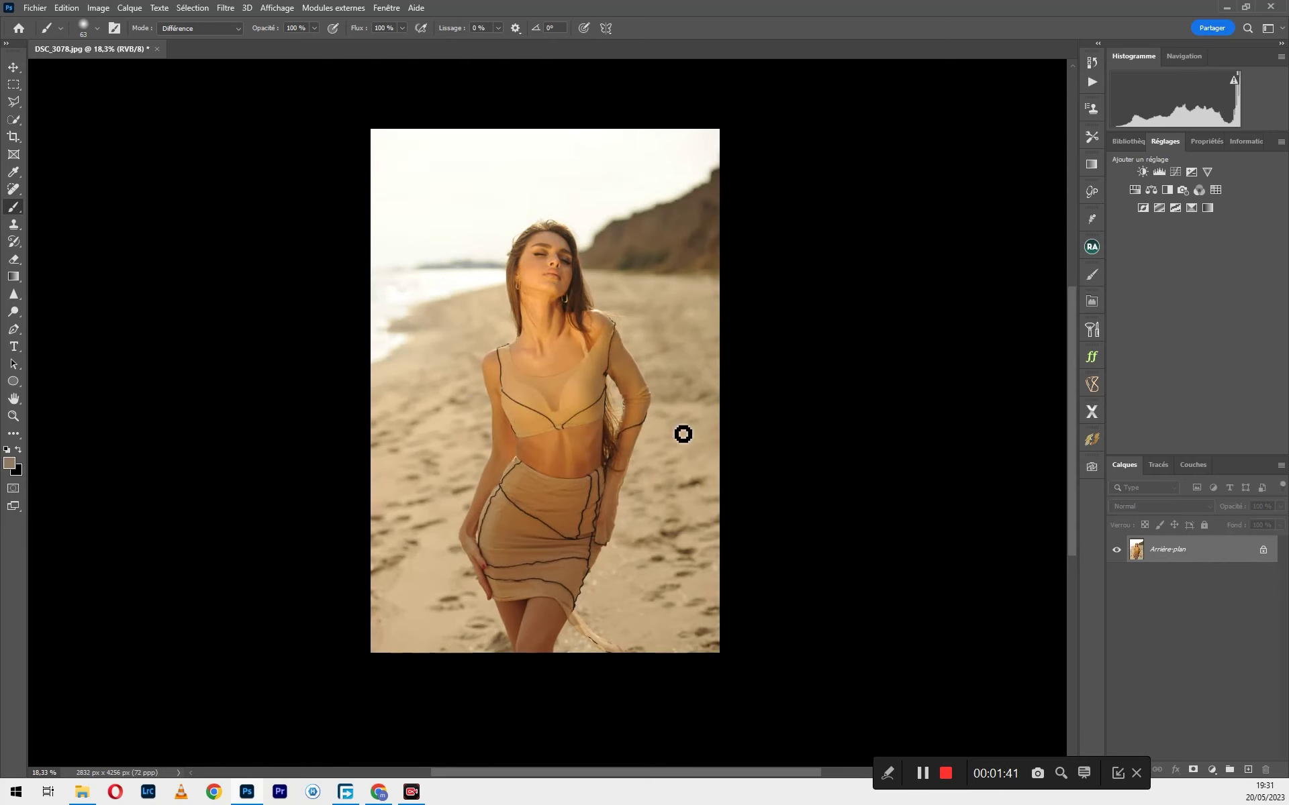
pyautogui.scroll(1, 520, 360)
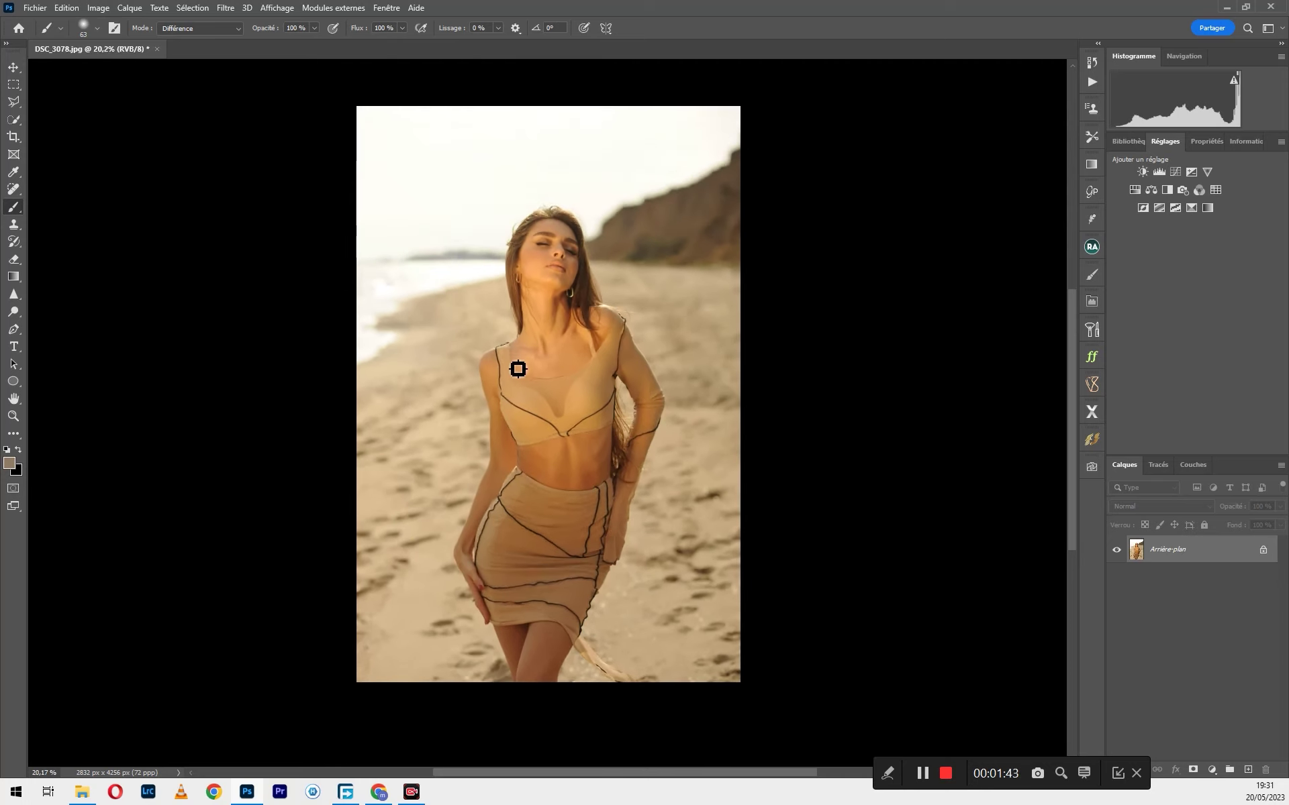
pyautogui.click(84, 793)
pyautogui.moveTo(759, 540); pyautogui.dragTo(699, 172)
pyautogui.click(533, 417)
pyautogui.click(528, 336)
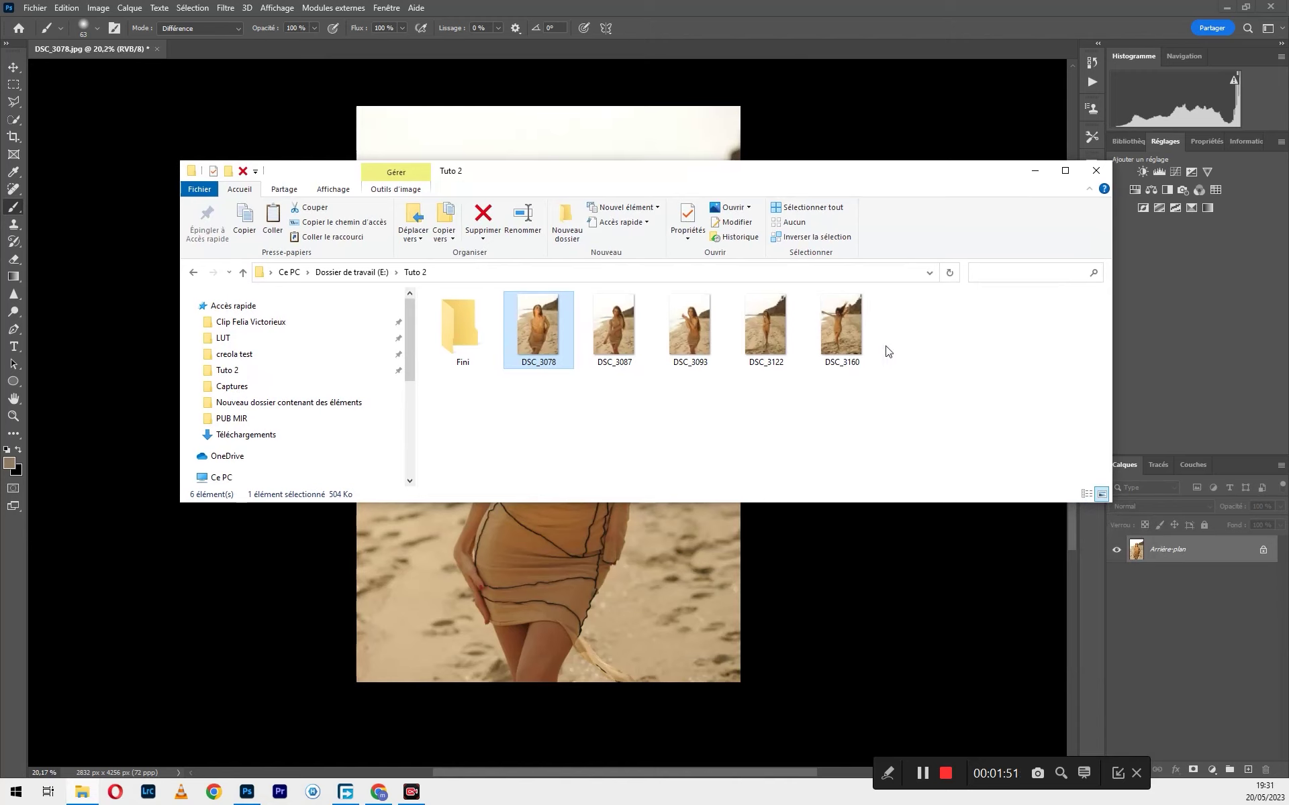
pyautogui.click(1035, 171)
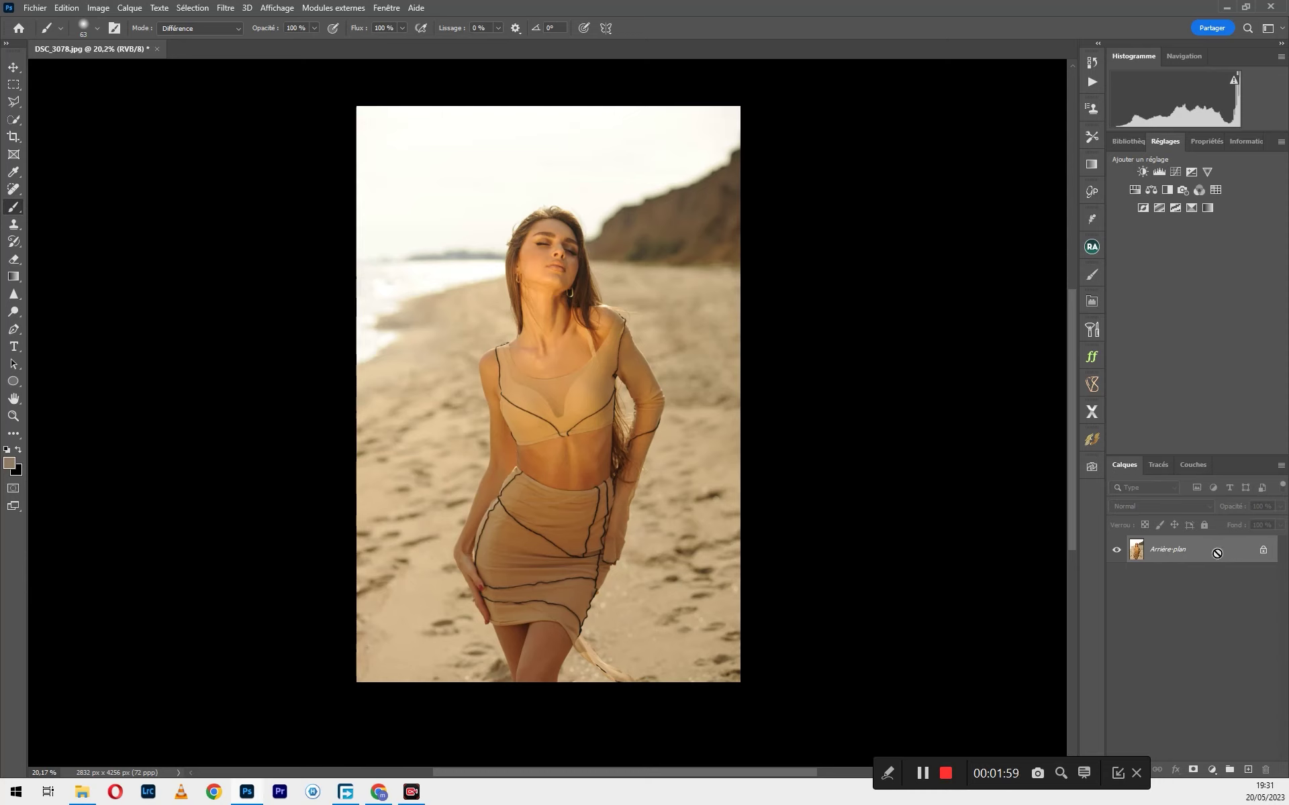
pyautogui.hotkey('ctrl', 'j')
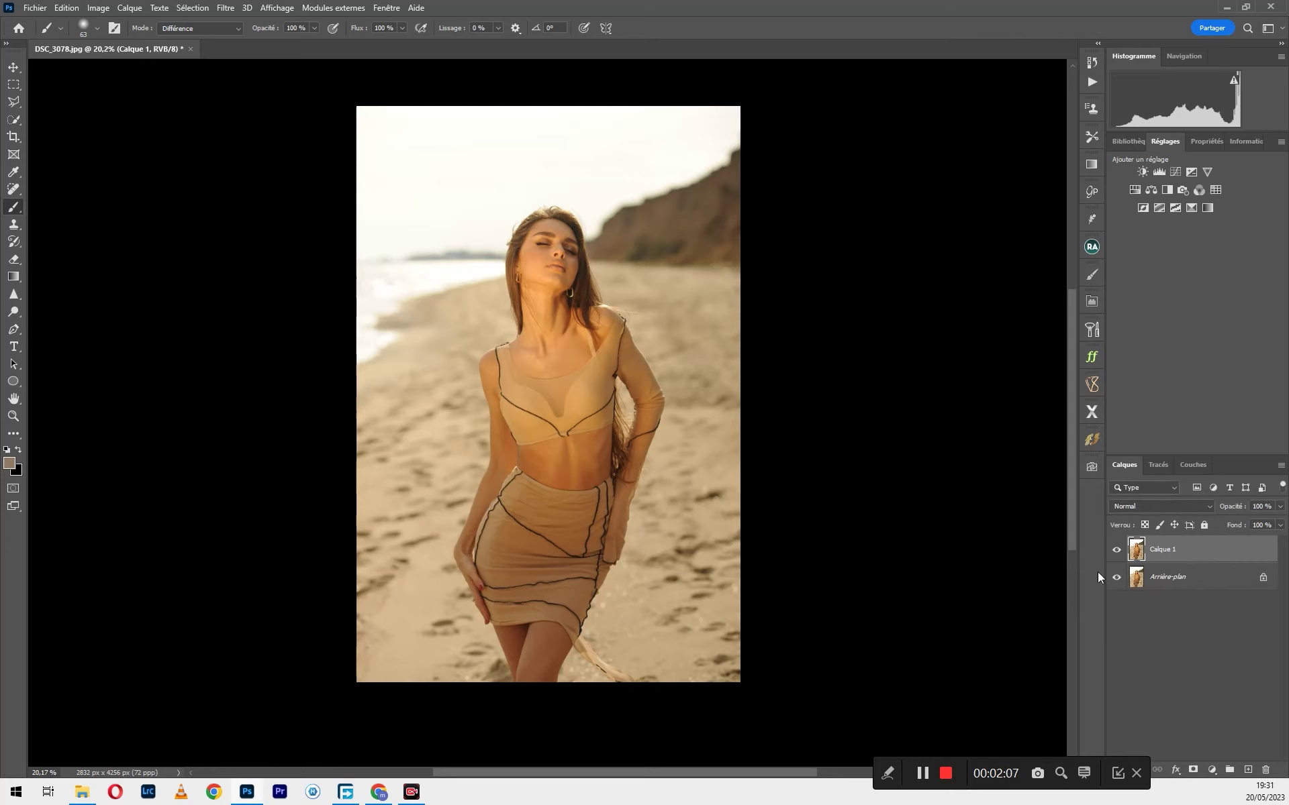
pyautogui.click(224, 7)
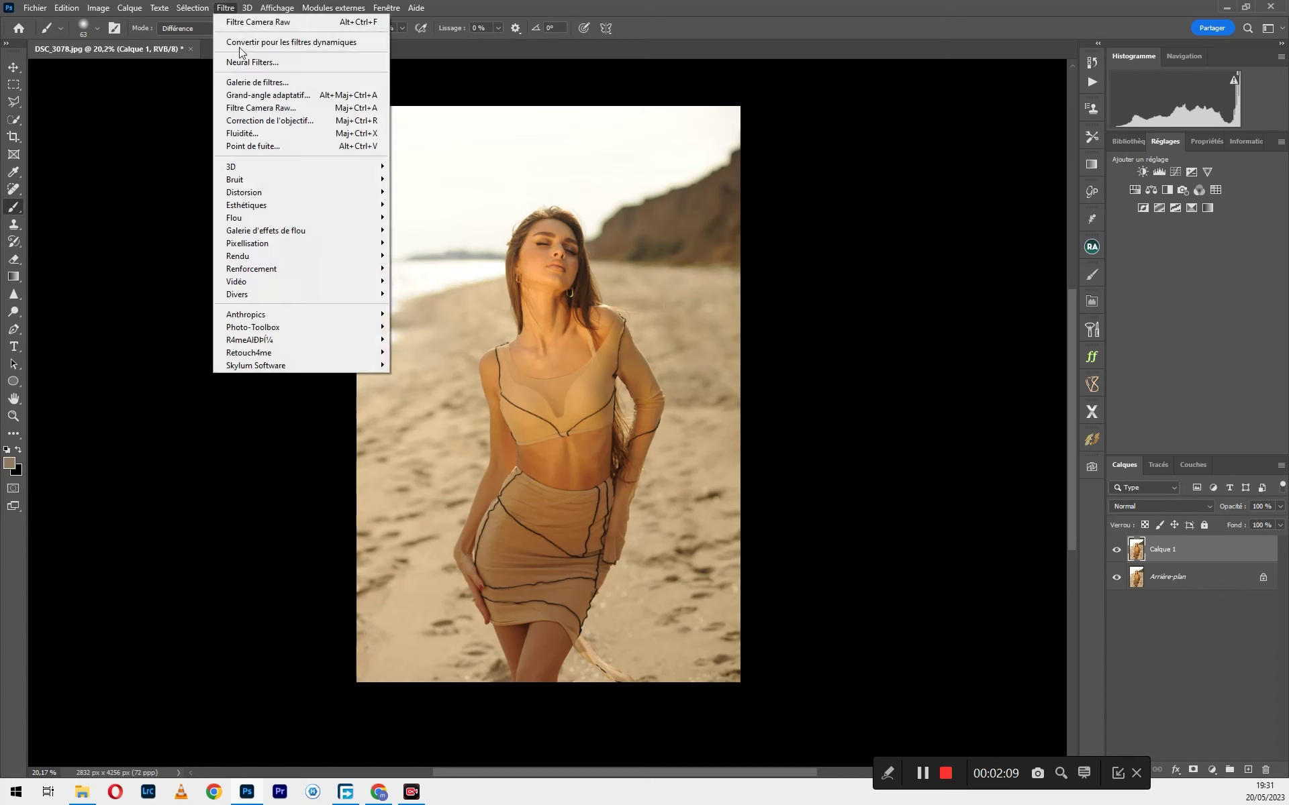
pyautogui.click(1132, 590)
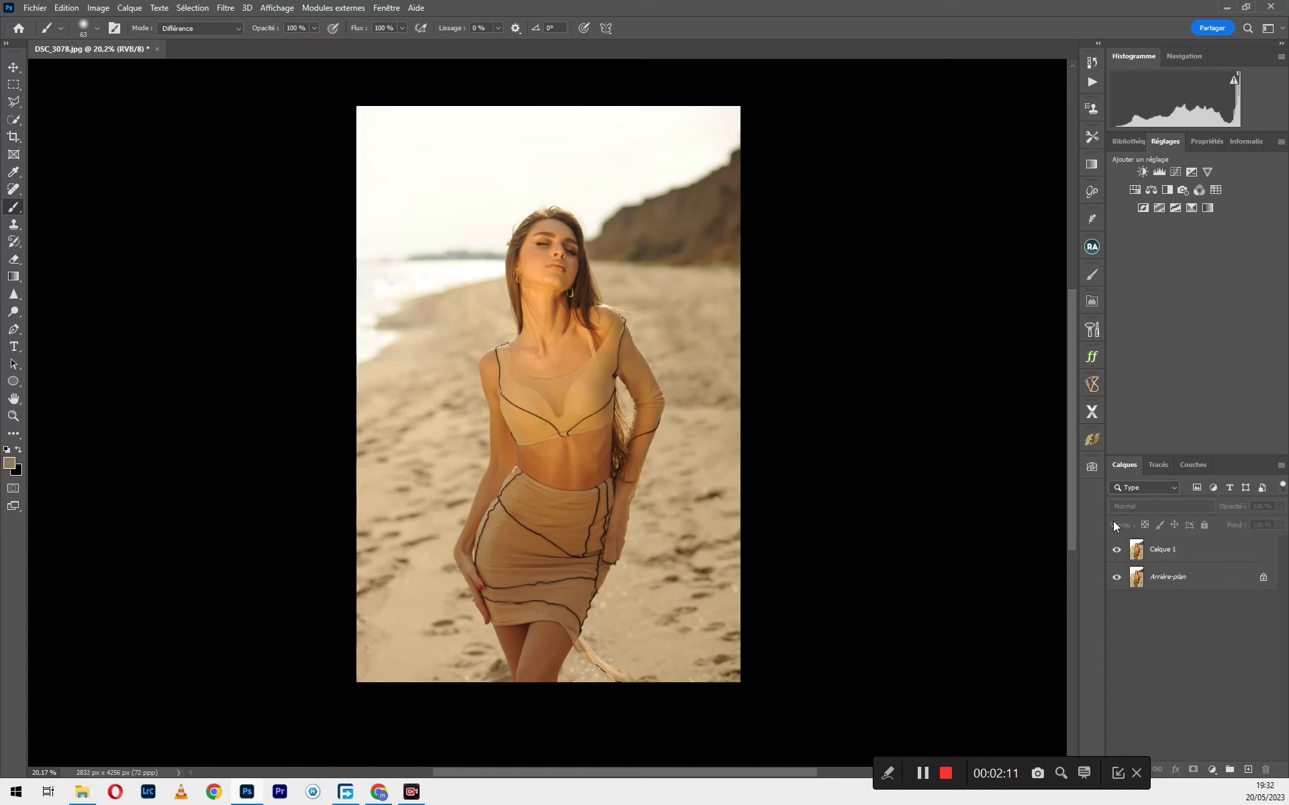
pyautogui.click(1212, 548)
pyautogui.press('Delete')
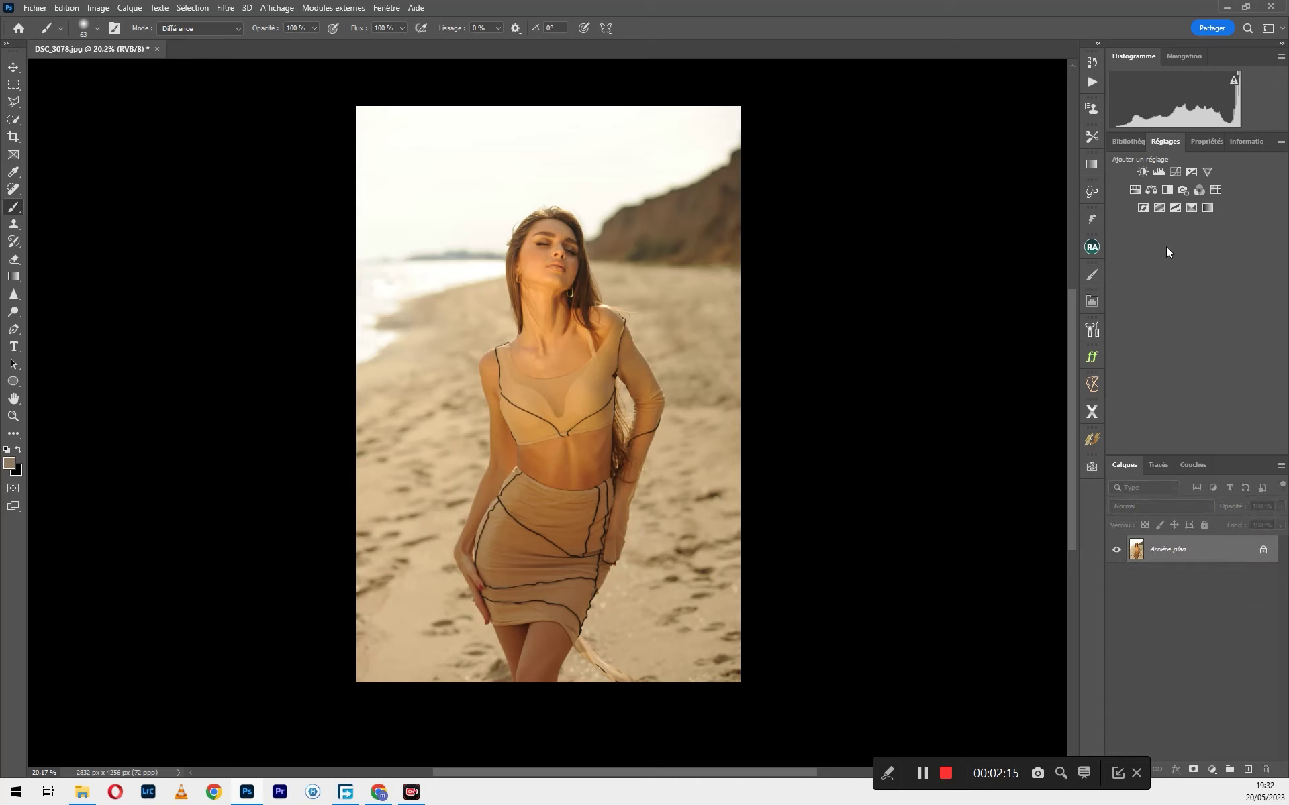
# - Create a new action set named "tuto bis"
pyautogui.click(1091, 83)
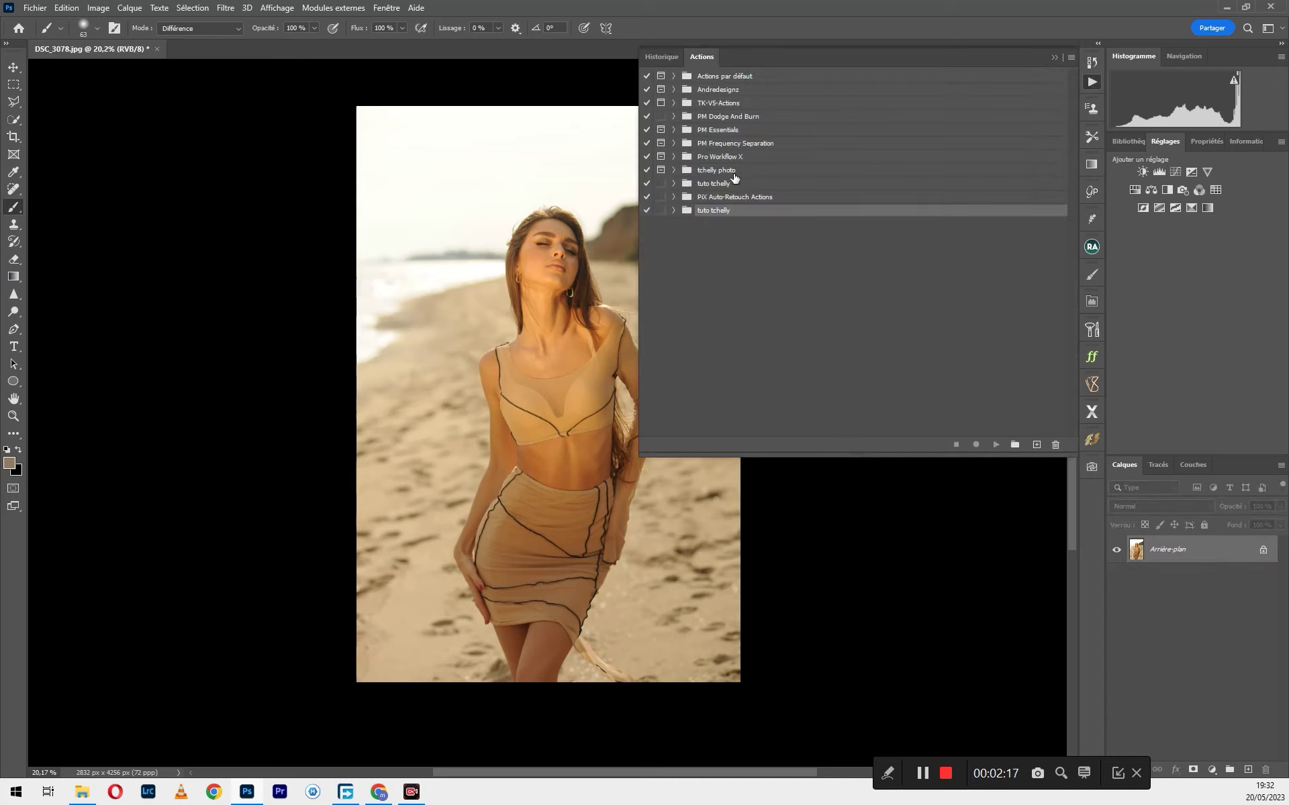
pyautogui.click(1014, 446)
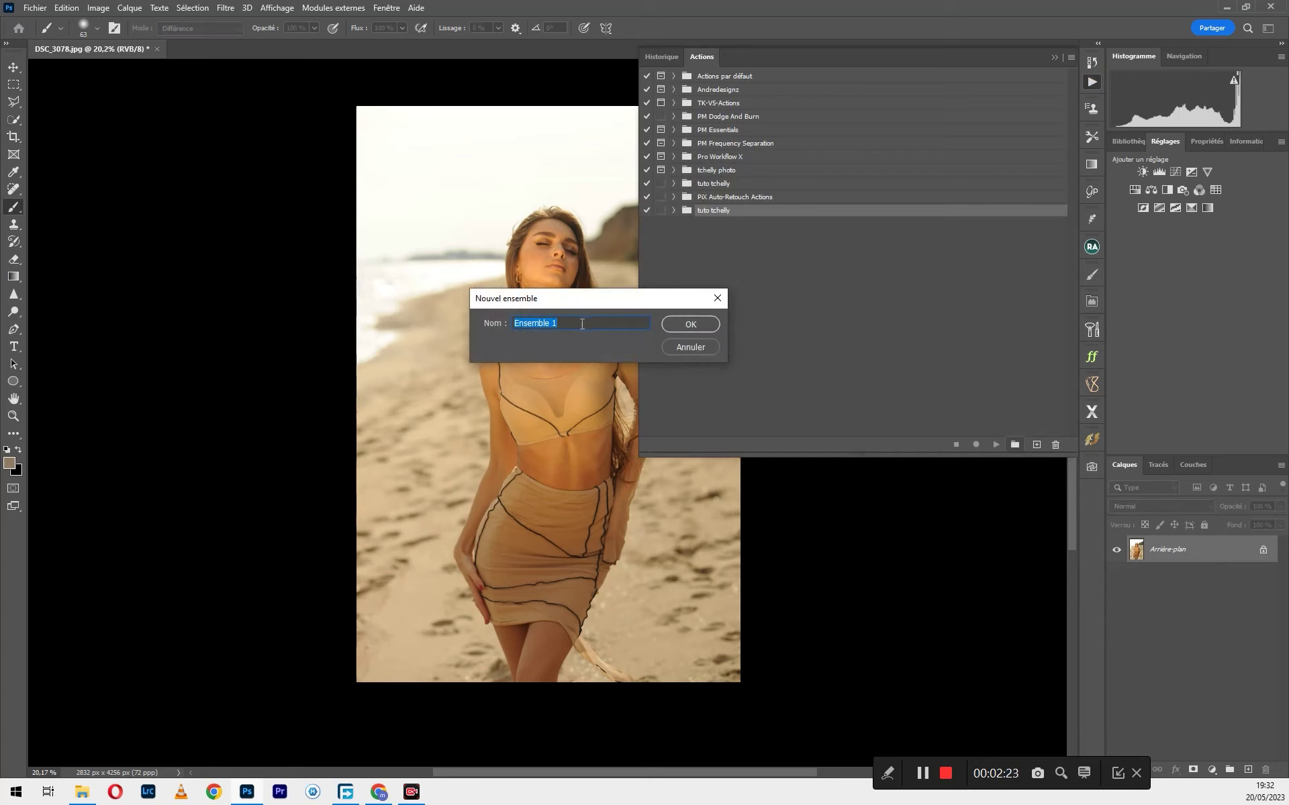
pyautogui.write('tuto bis')
pyautogui.click(680, 319)
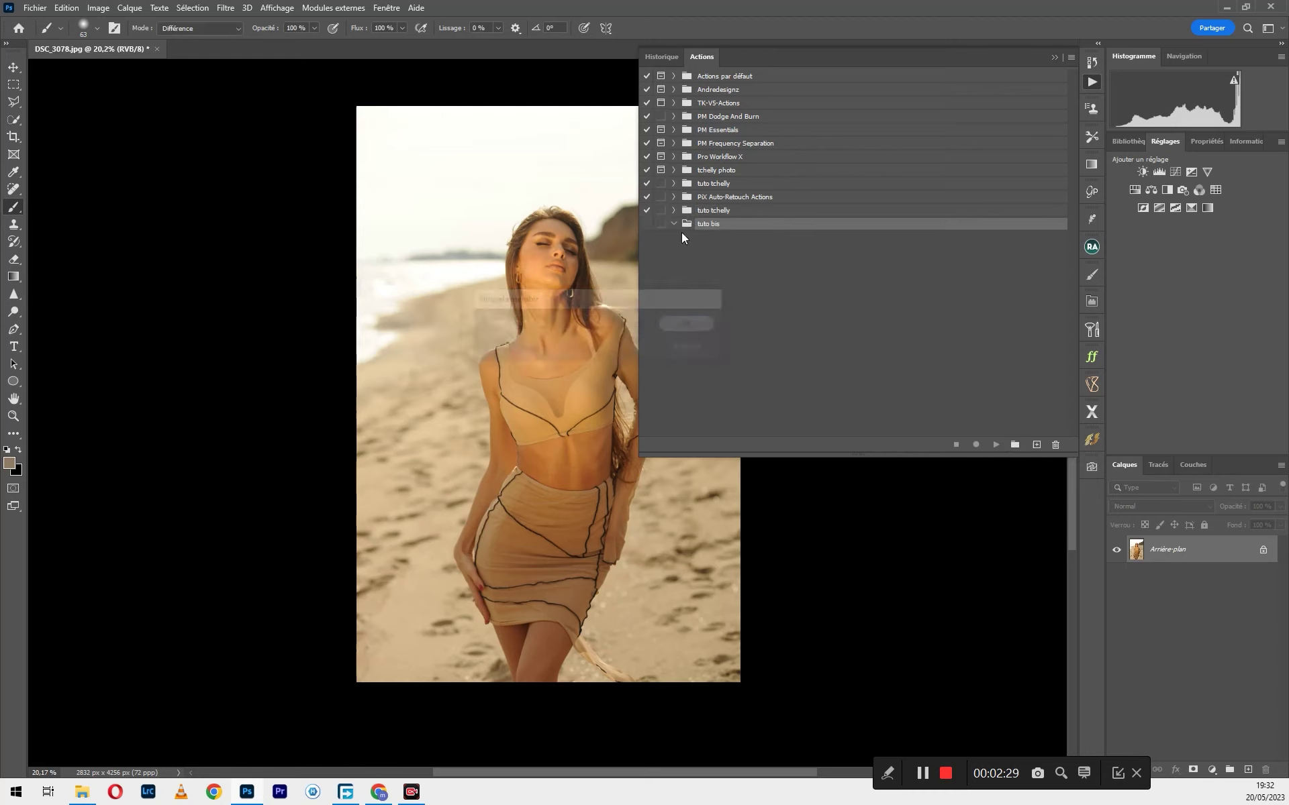
# - Create a new action named "retouche plus" in the "tuto bis" set and start recording it
pyautogui.click(1037, 445)
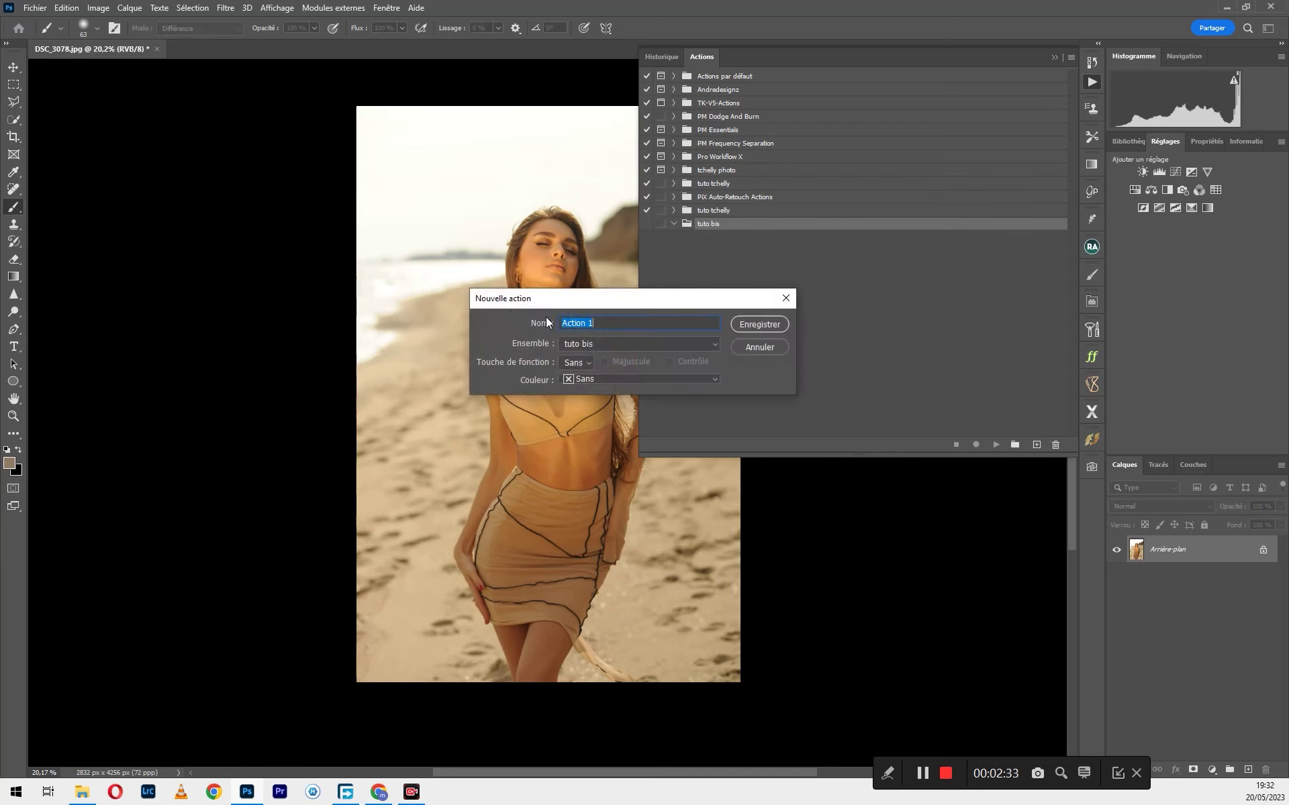
pyautogui.write('ret')
pyautogui.write('ouch p')
pyautogui.write('u')
pyautogui.write('e')
pyautogui.click(766, 325)
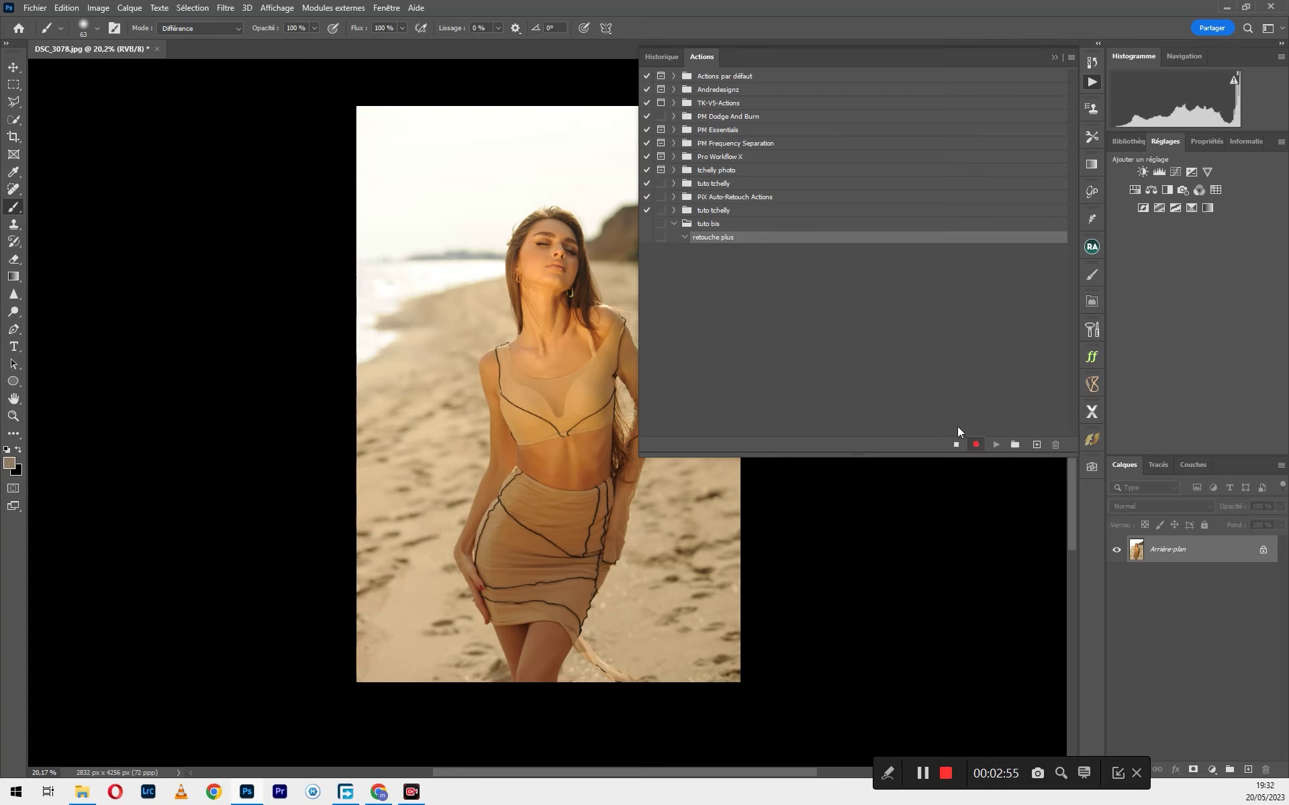
# - Make sure recording is on and duplicate the background layer as the action's first recorded operation
pyautogui.click(975, 444)
pyautogui.moveTo(1237, 563); pyautogui.dragTo(1248, 770)
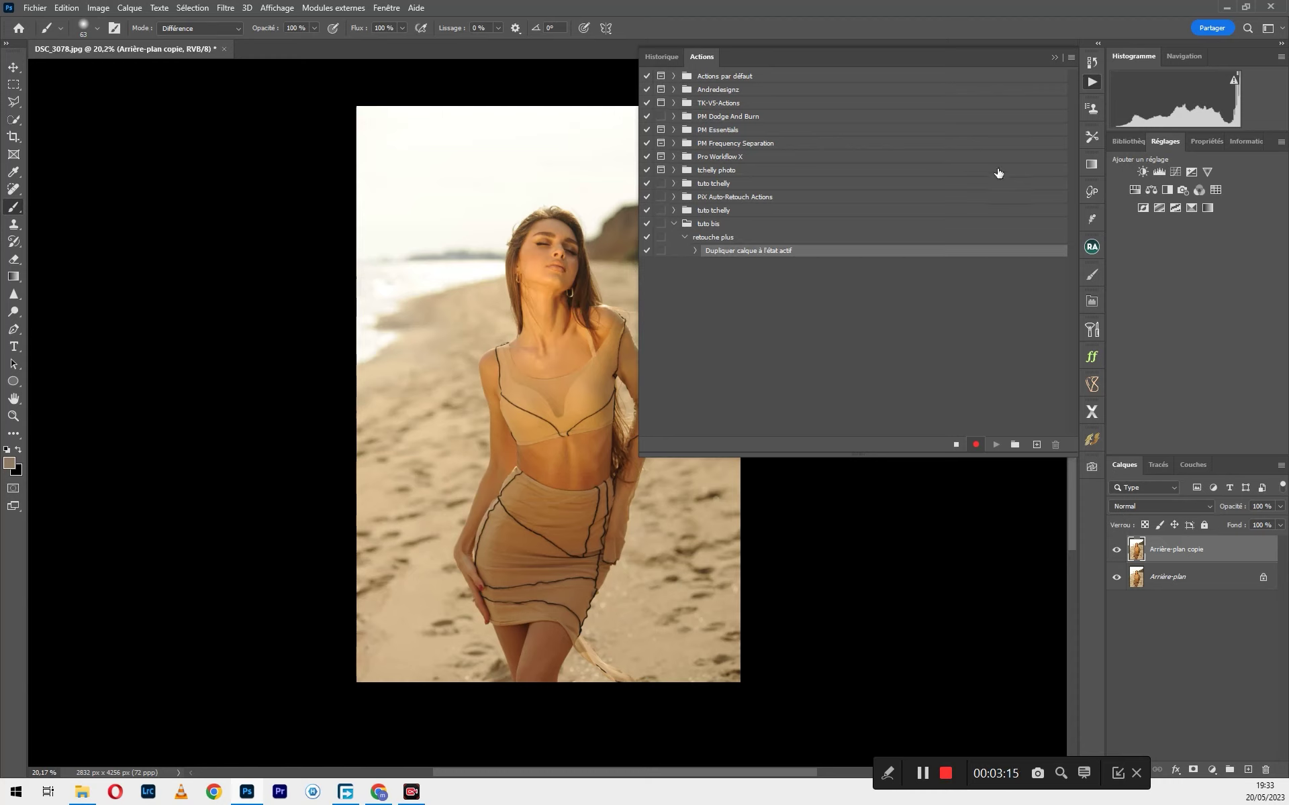
pyautogui.click(1054, 57)
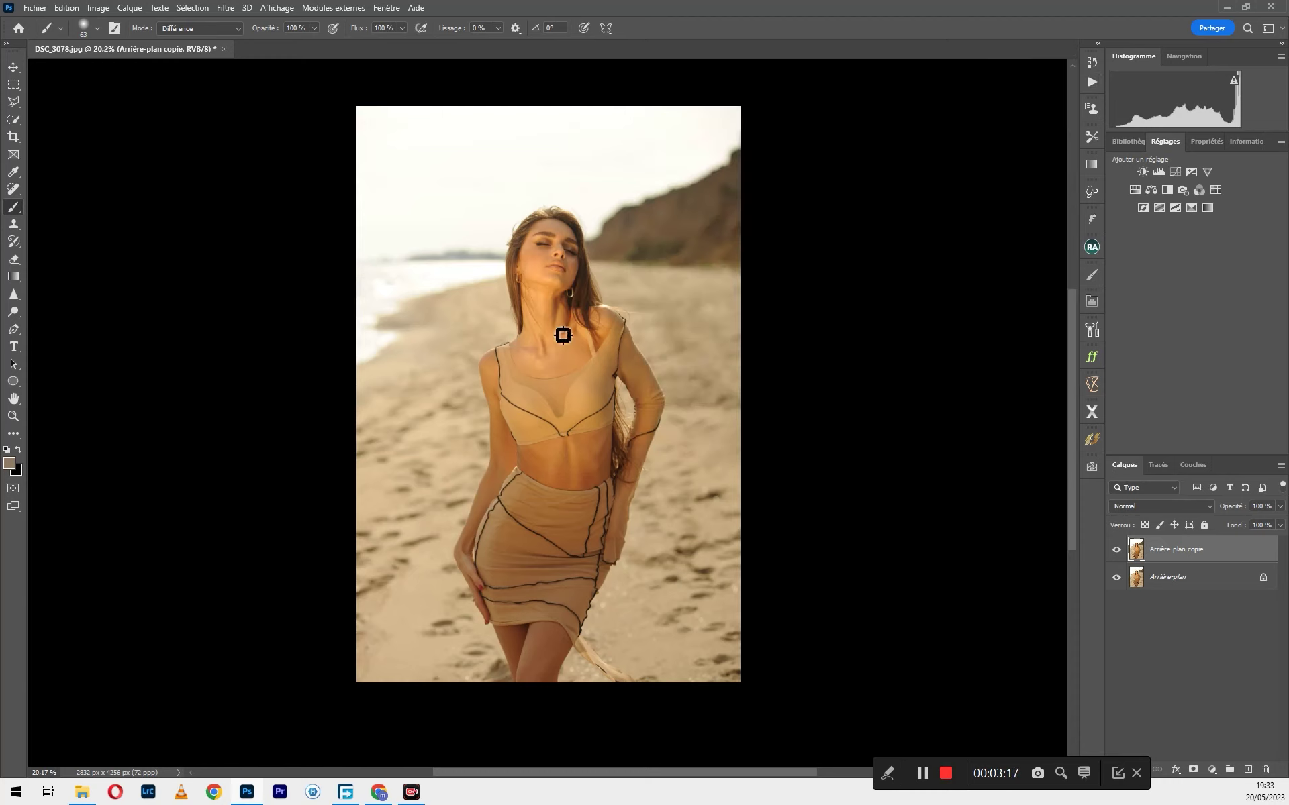
# - Apply the Depth Blur neural filter to the duplicate with focus on the subject and blur strength 100, output to a new layer
pyautogui.click(235, 9)
pyautogui.click(253, 62)
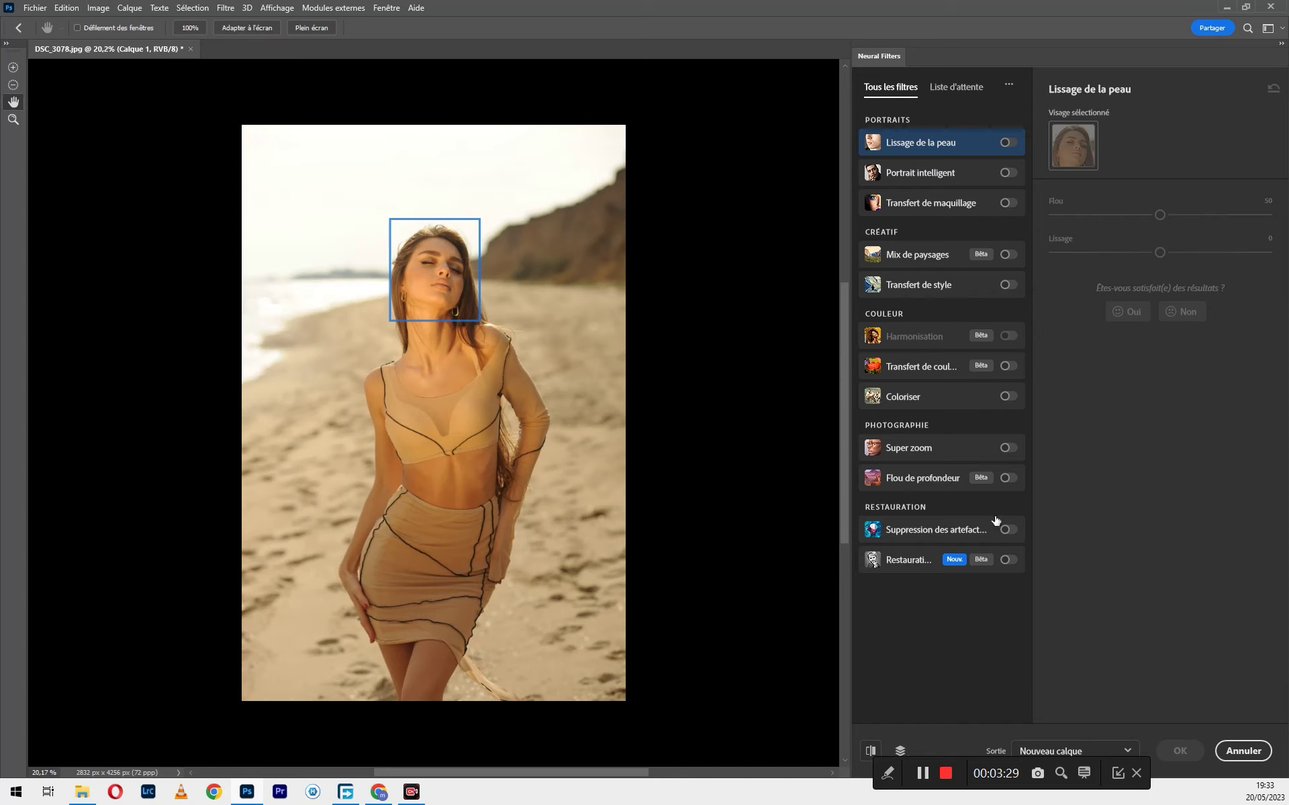
pyautogui.click(1004, 479)
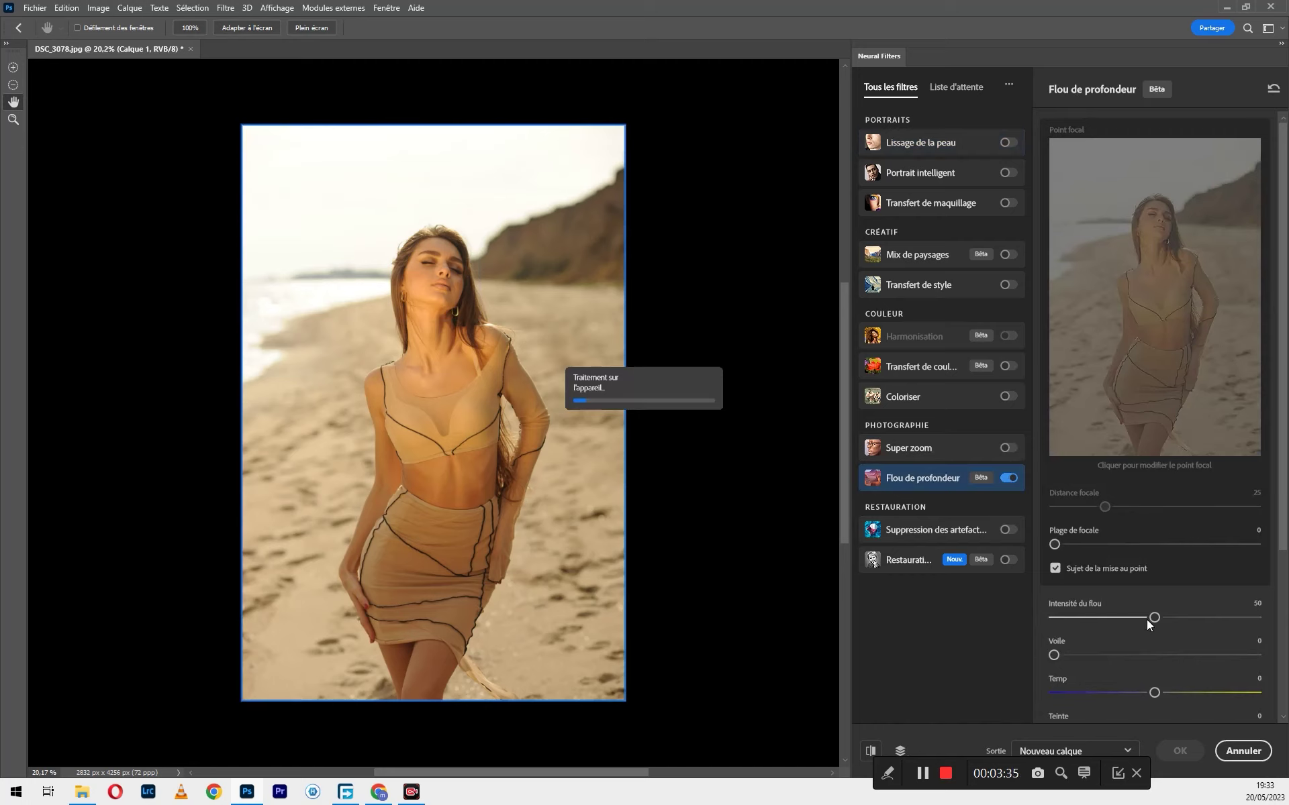
pyautogui.moveTo(1149, 619); pyautogui.dragTo(1258, 618)
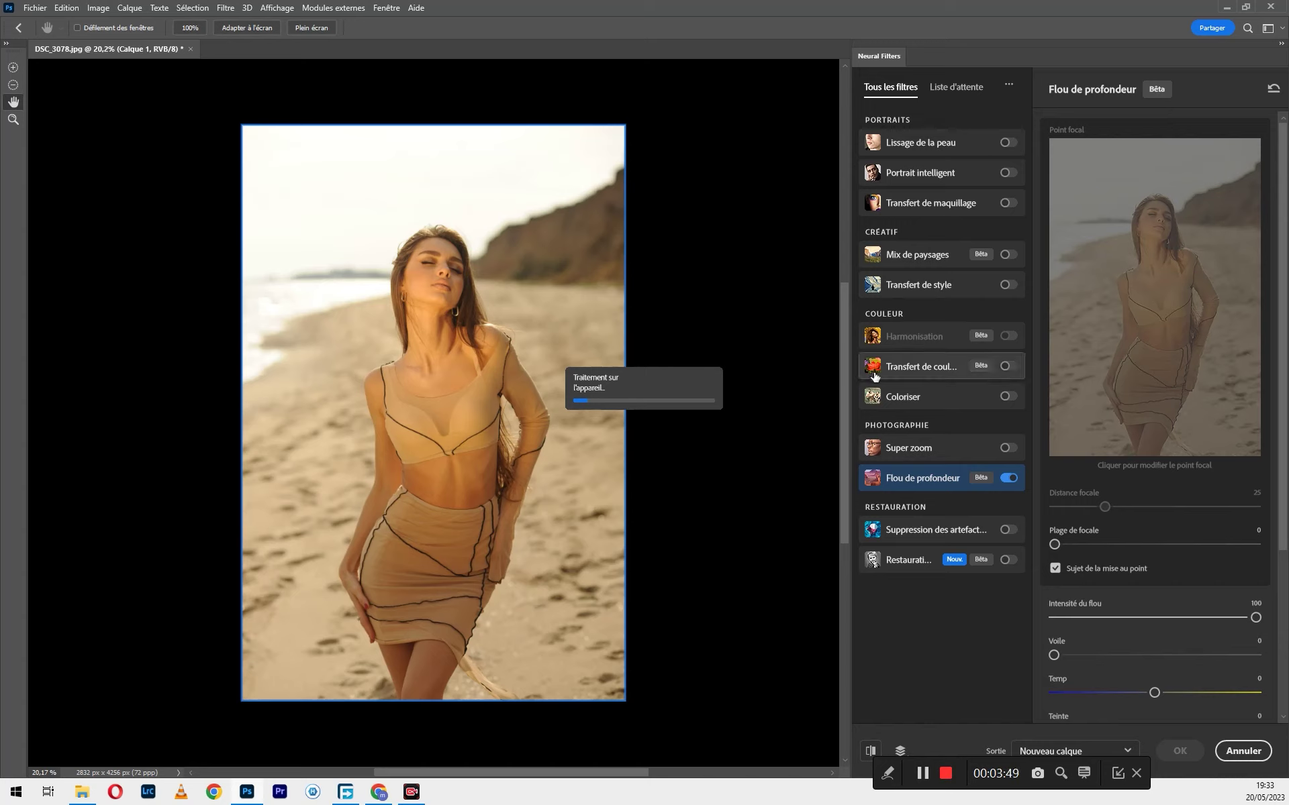
pyautogui.moveTo(874, 376)
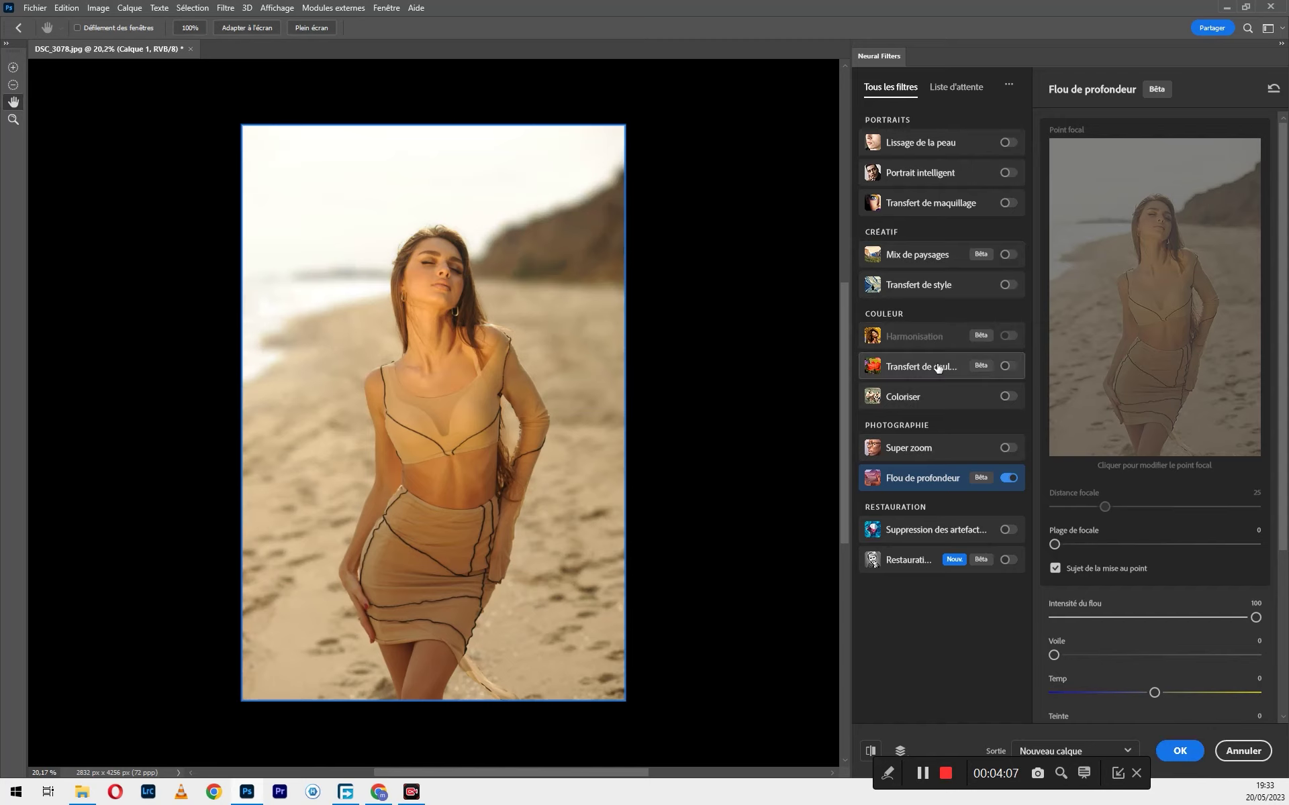
pyautogui.click(1176, 749)
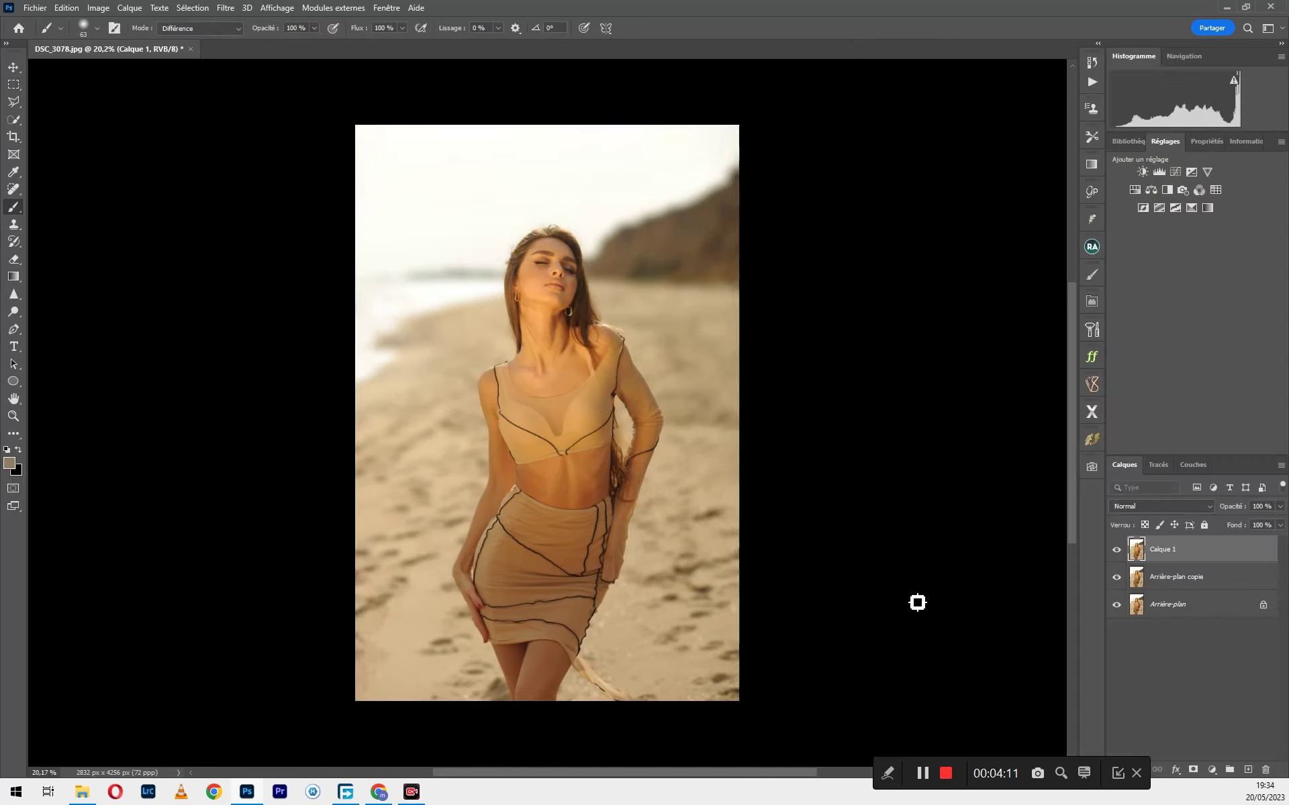
# - Compare the photo with and without the depth blur by toggling the visibility of the blurred layer
pyautogui.click(1115, 550)
pyautogui.click(1115, 550)
pyautogui.click(1115, 550)
pyautogui.click(1115, 550)
pyautogui.click(1116, 549)
pyautogui.click(1115, 550)
pyautogui.click(1115, 550)
pyautogui.click(1116, 550)
# - Duplicate the blurred layer and convert the copy to black and white in the Camera Raw Filter
pyautogui.moveTo(1228, 552); pyautogui.dragTo(1247, 769)
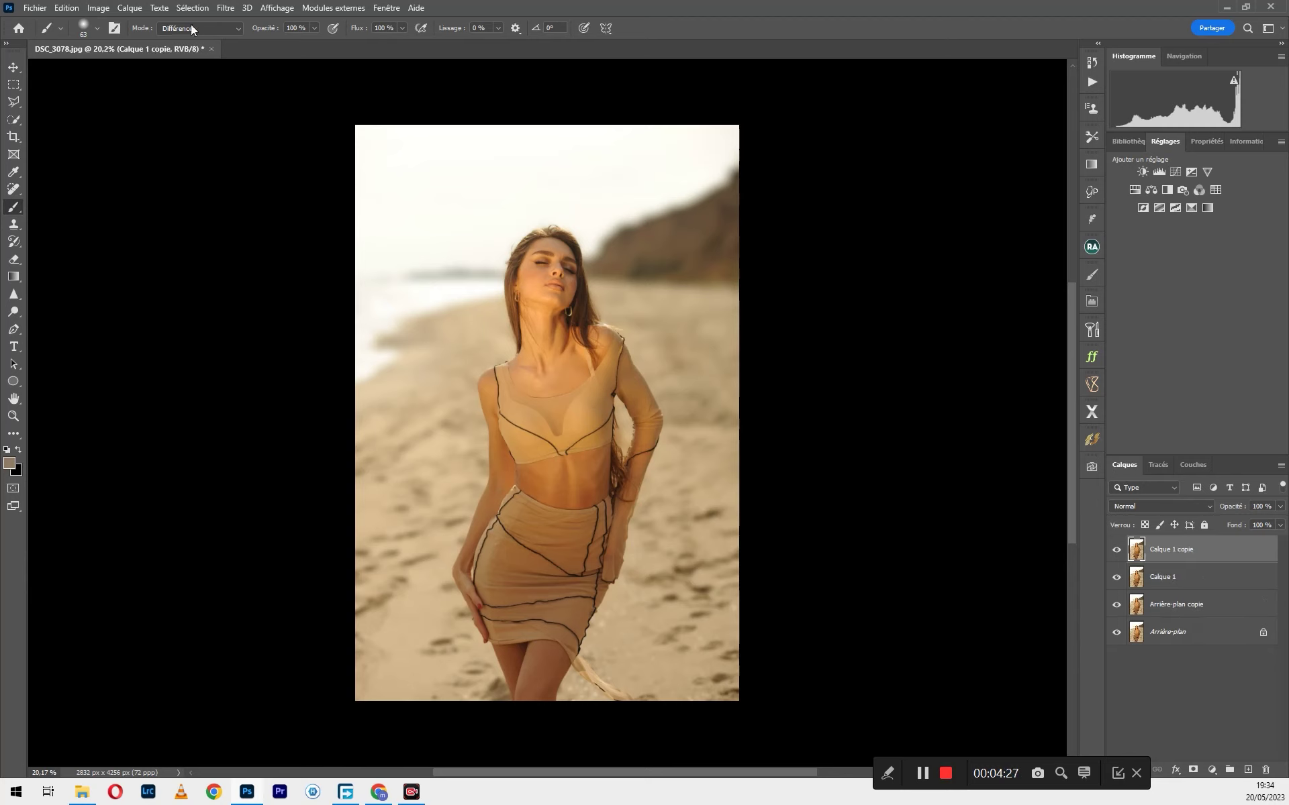
pyautogui.click(221, 9)
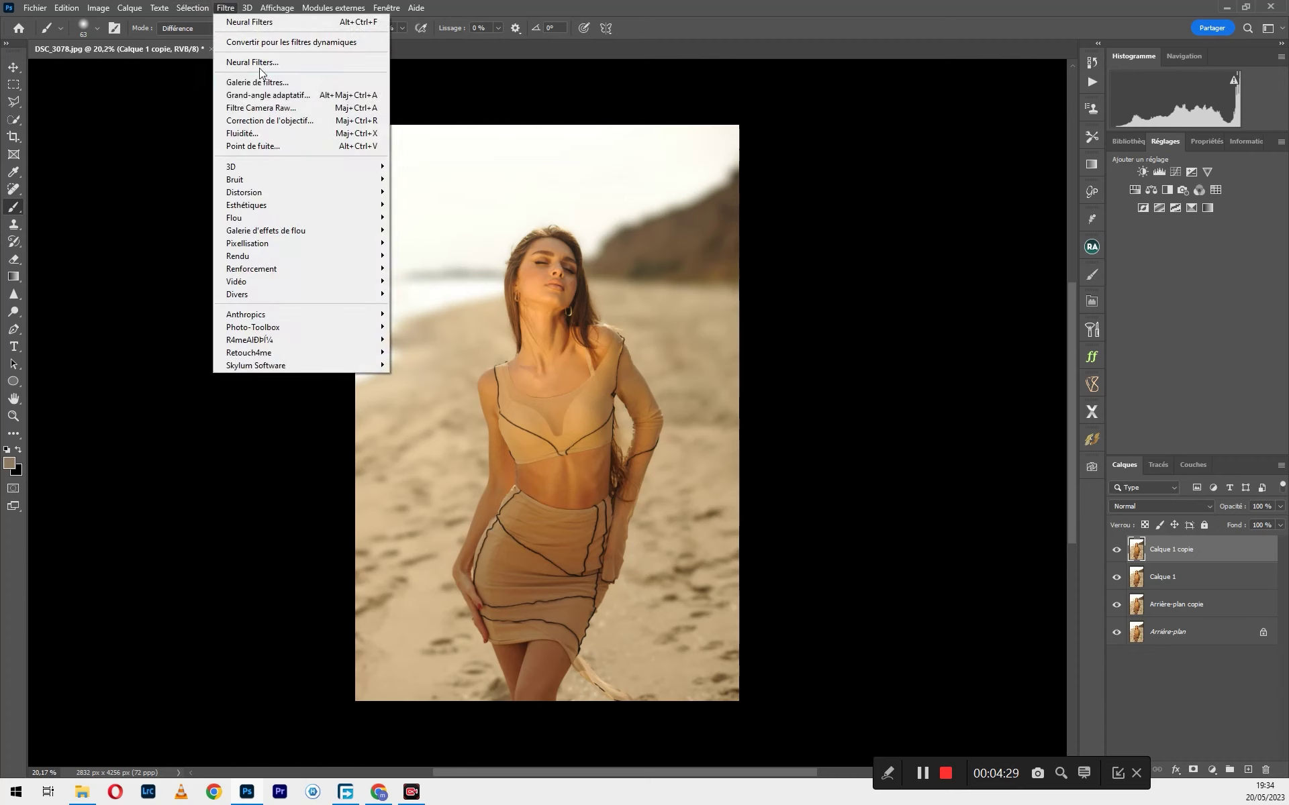
pyautogui.click(265, 108)
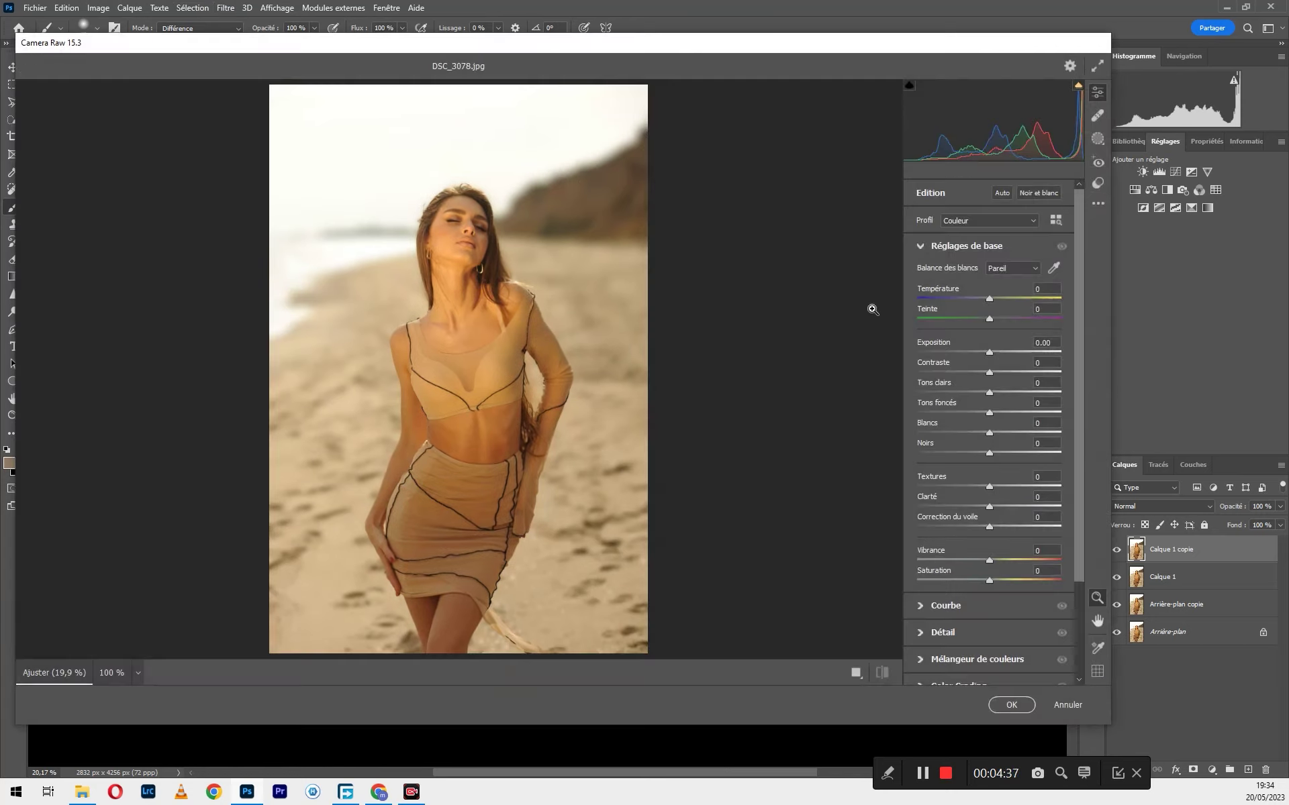
pyautogui.click(1045, 194)
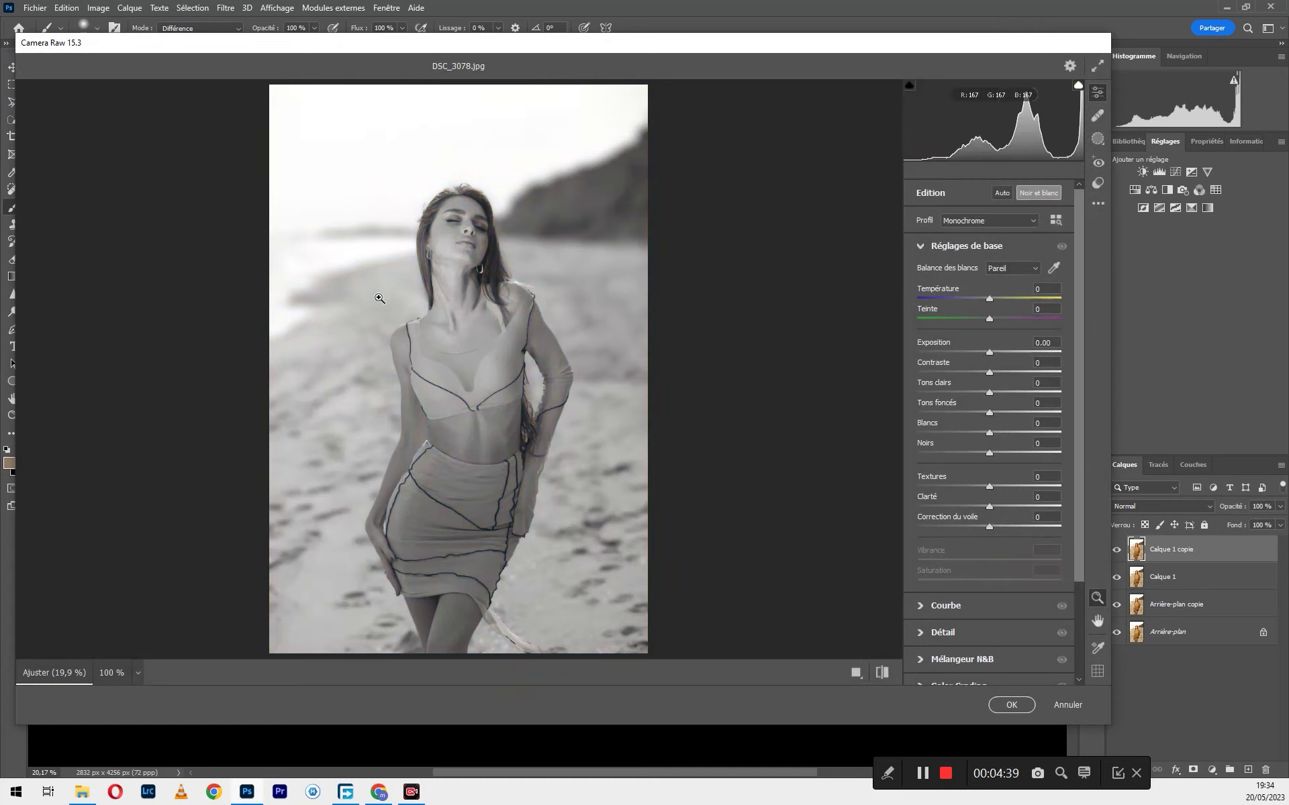
# - Apply the AUTHENTICA | Smoke Gray preset from the 50 Matte Presets group and confirm the Camera Raw Filter
pyautogui.click(1098, 182)
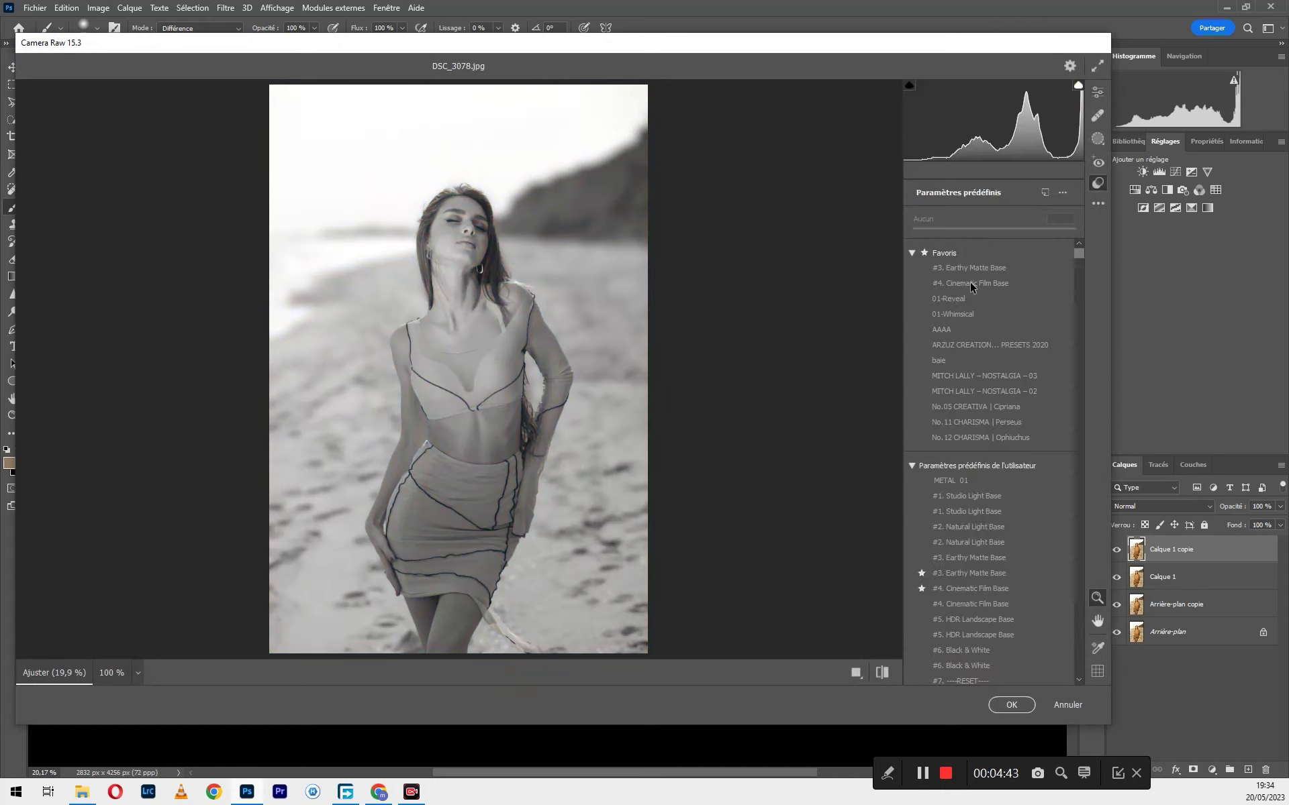
pyautogui.click(913, 253)
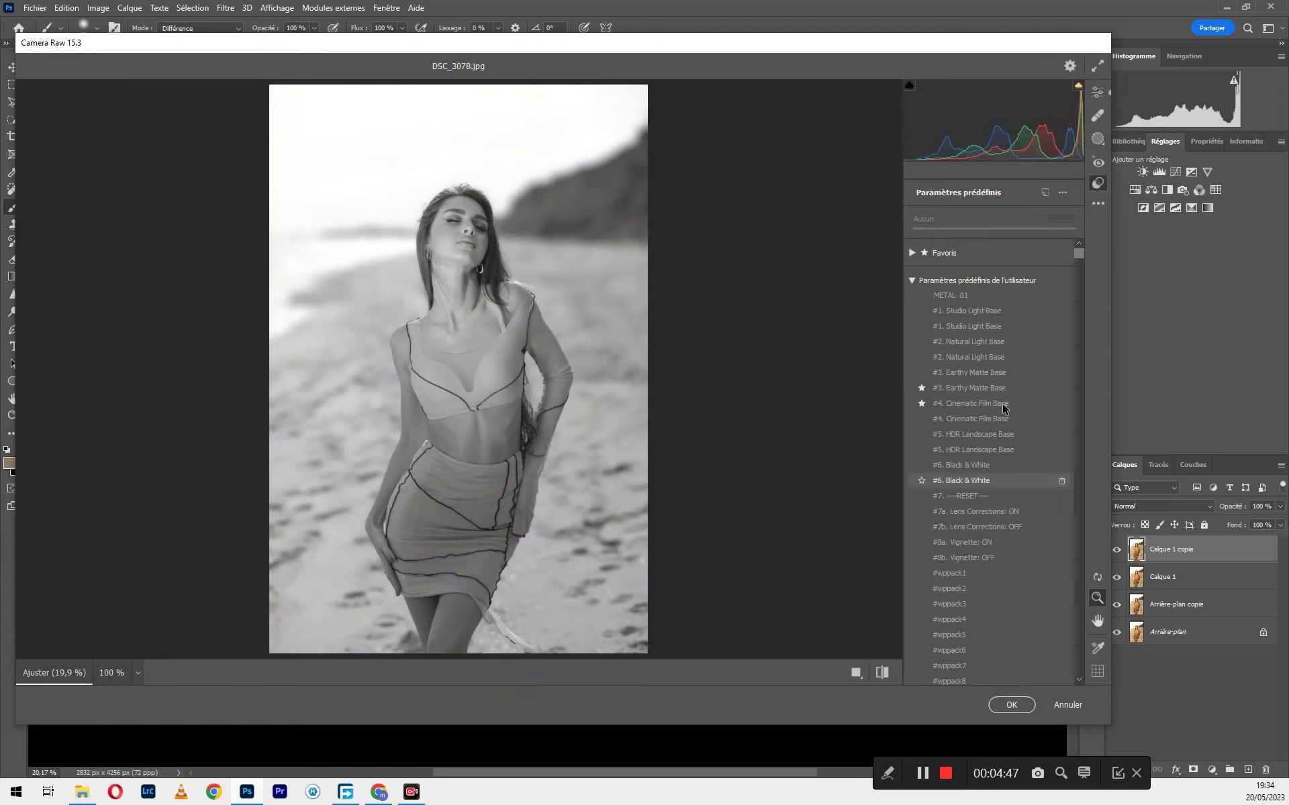
pyautogui.click(912, 280)
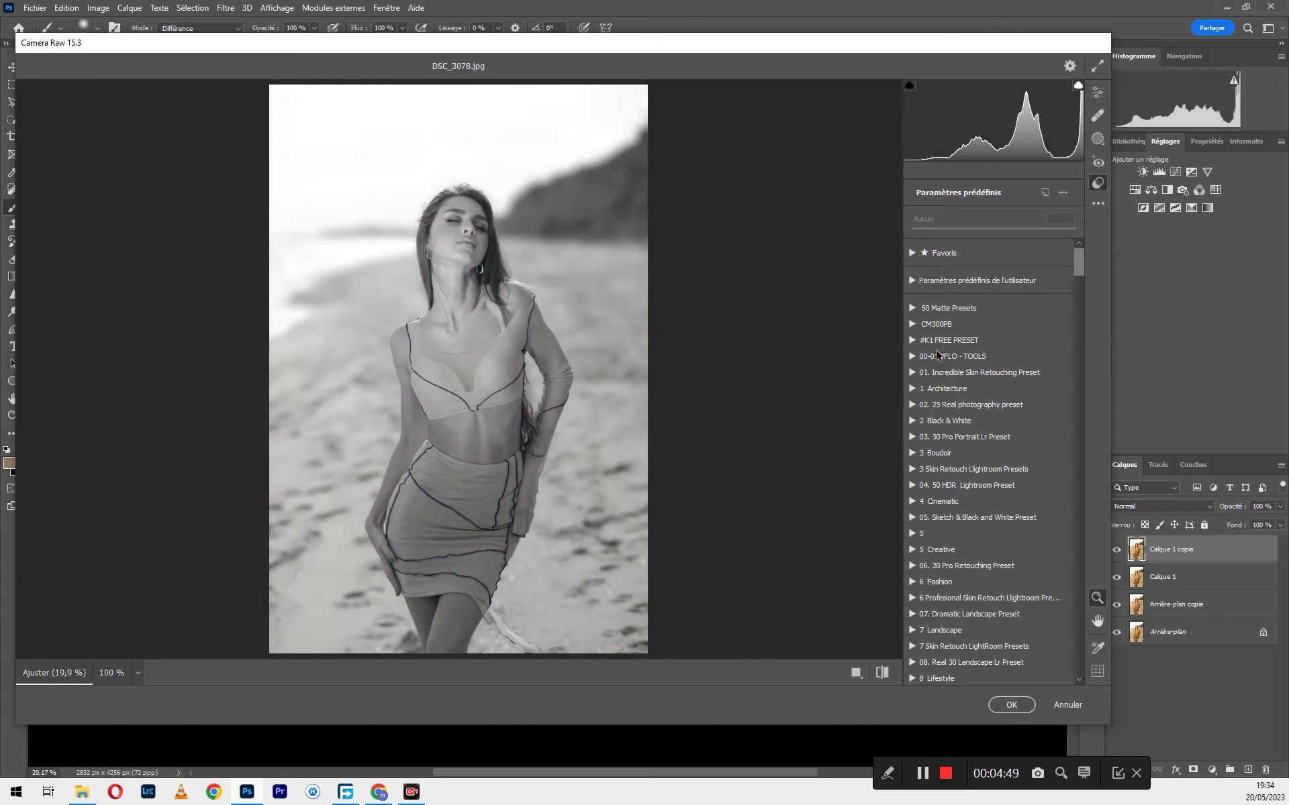
pyautogui.click(914, 309)
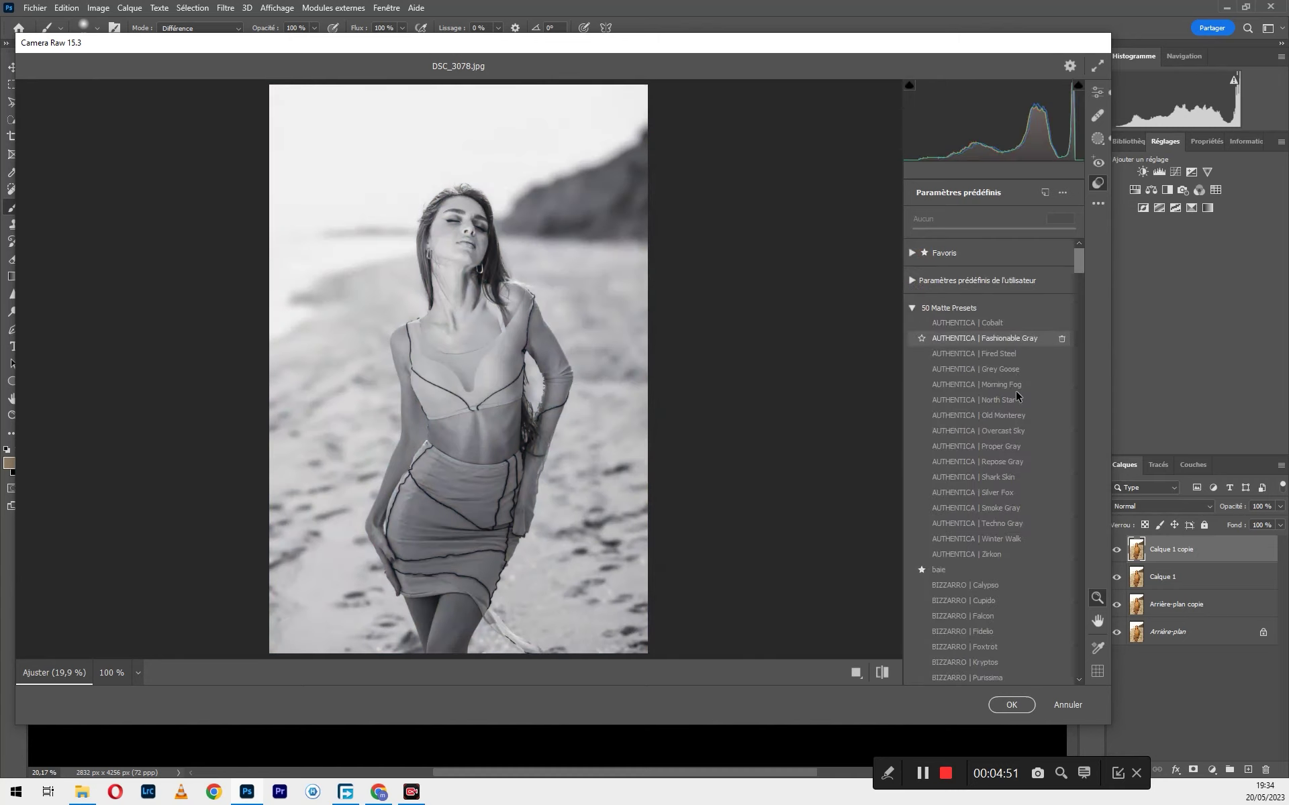
pyautogui.click(1021, 463)
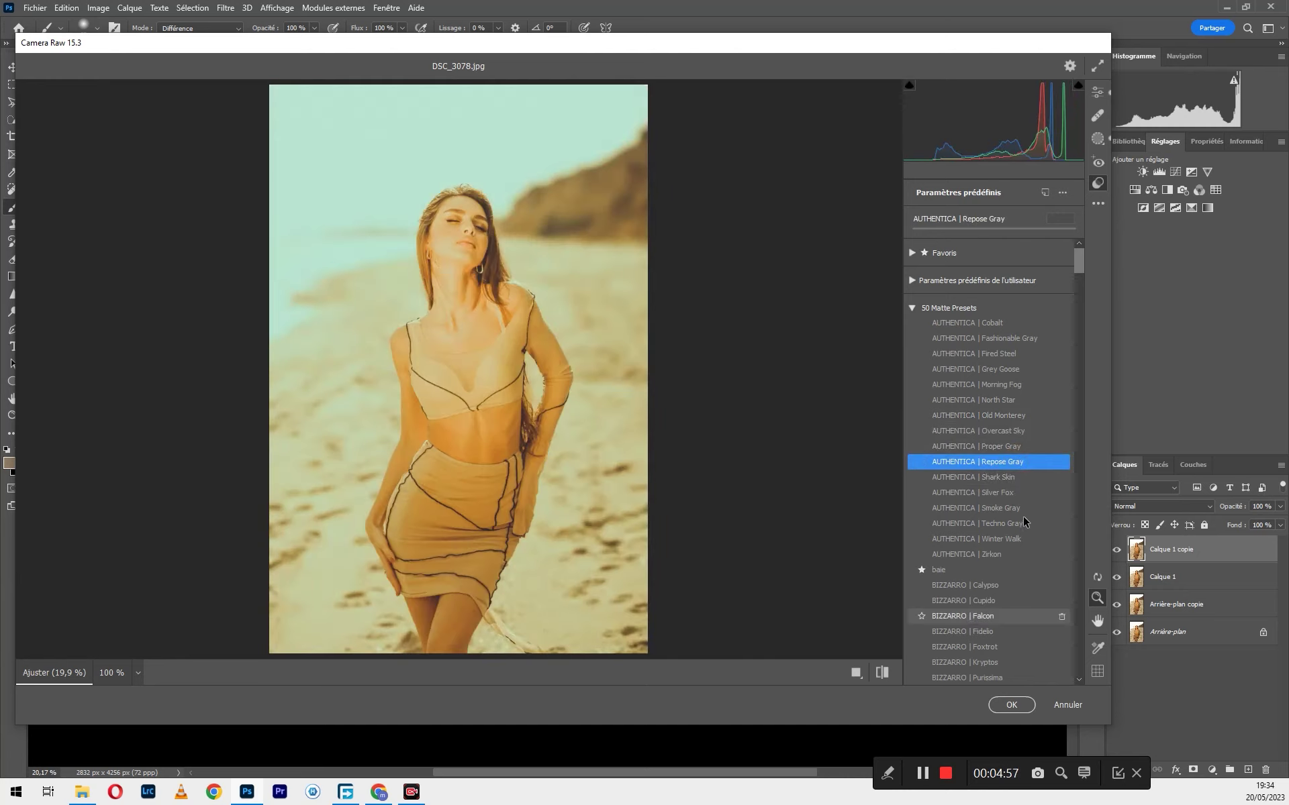
pyautogui.click(1020, 510)
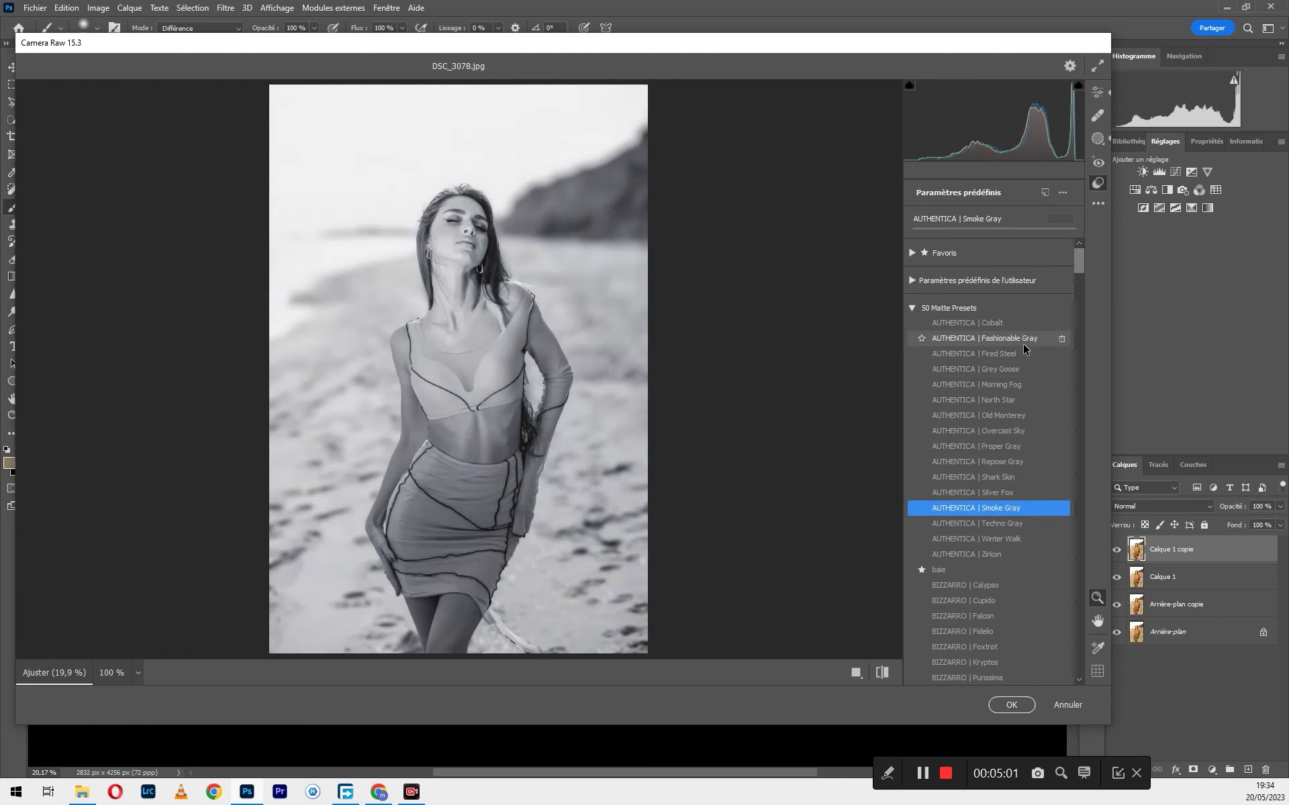
pyautogui.click(1009, 703)
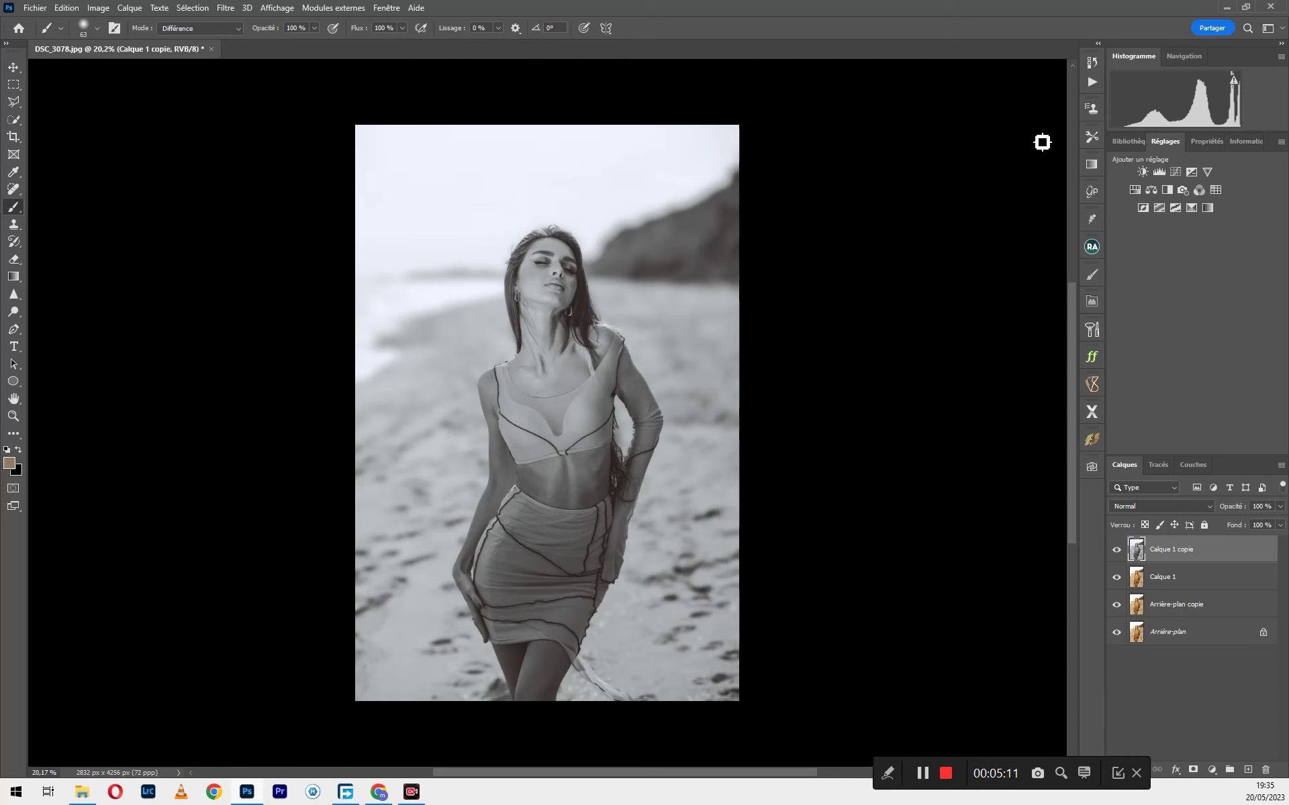
# - Run the Vignette action from the Pro Workflow X set and compare the photo with and without the vignette layer
pyautogui.click(1091, 82)
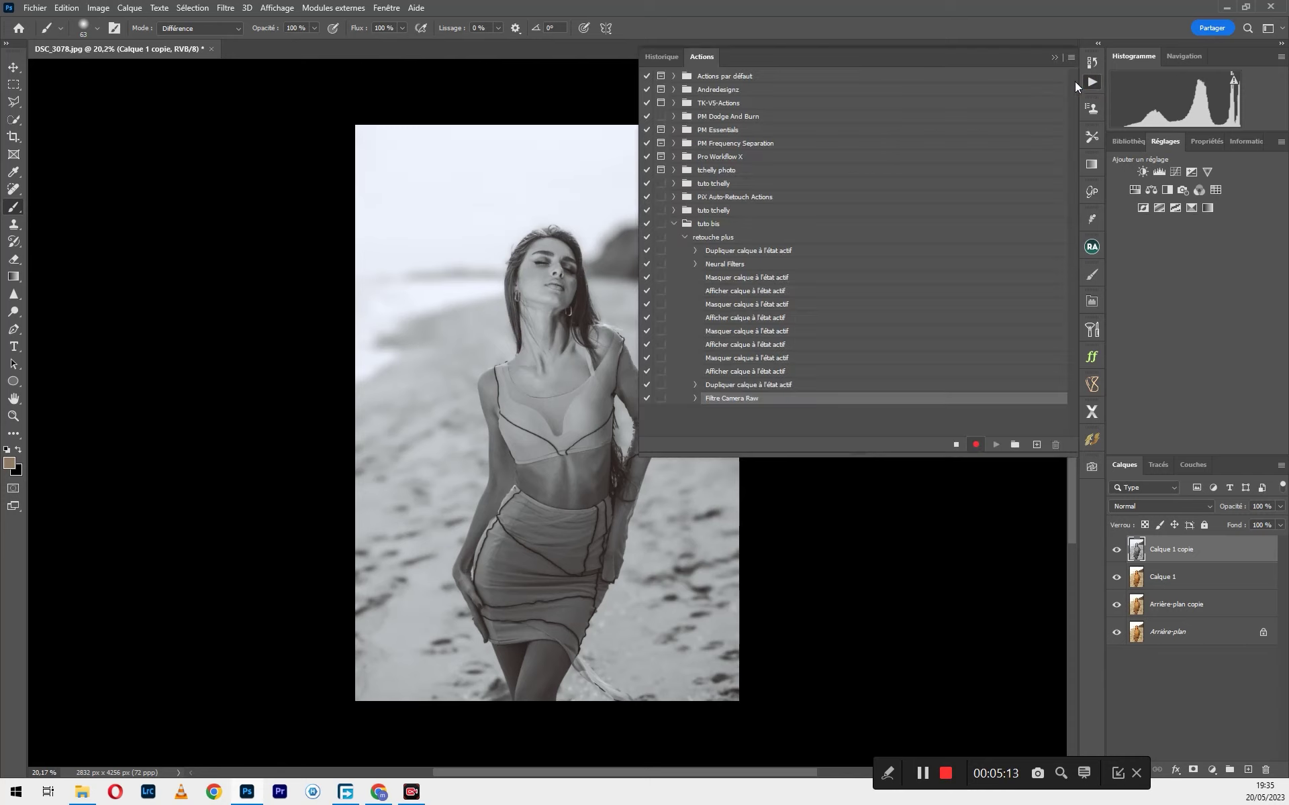
pyautogui.click(676, 157)
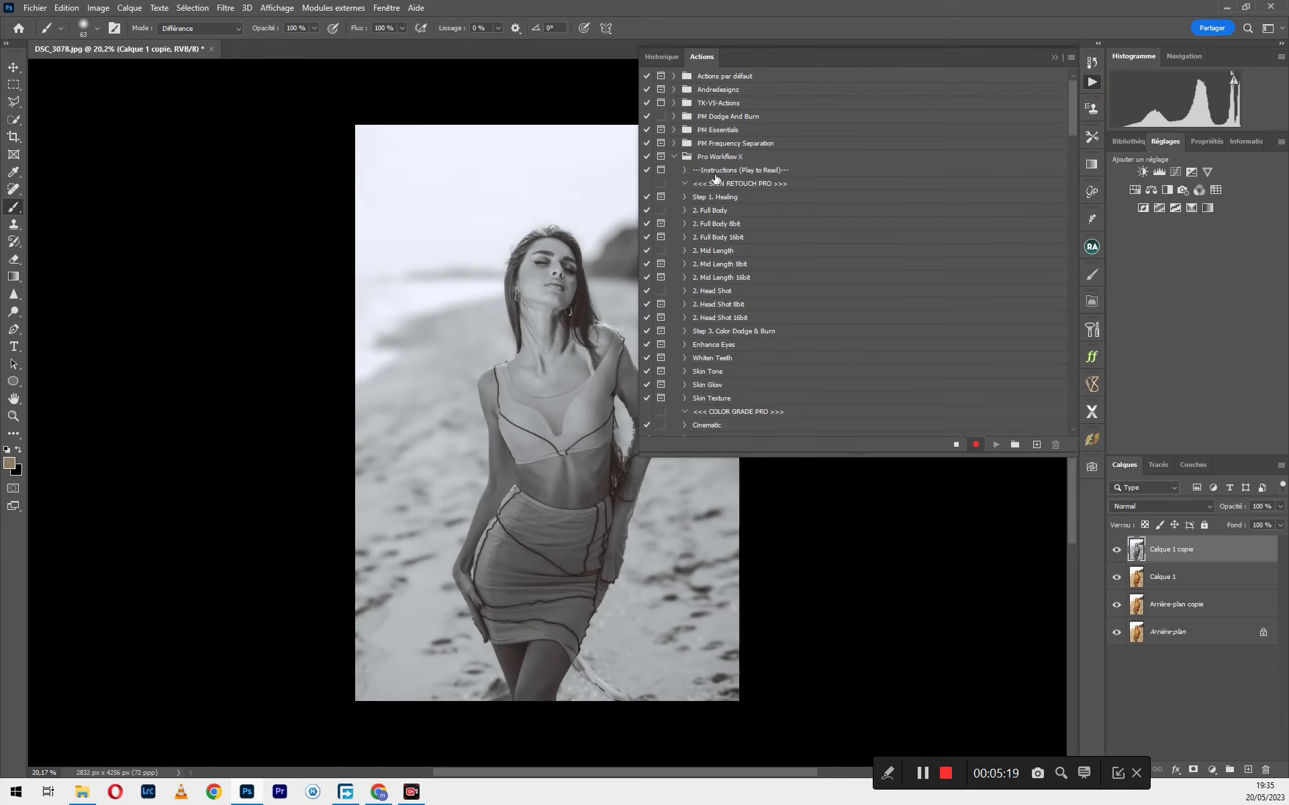
pyautogui.scroll(-3, 792, 284)
pyautogui.scroll(-1, 735, 354)
pyautogui.scroll(-3, 728, 410)
pyautogui.scroll(3, 734, 398)
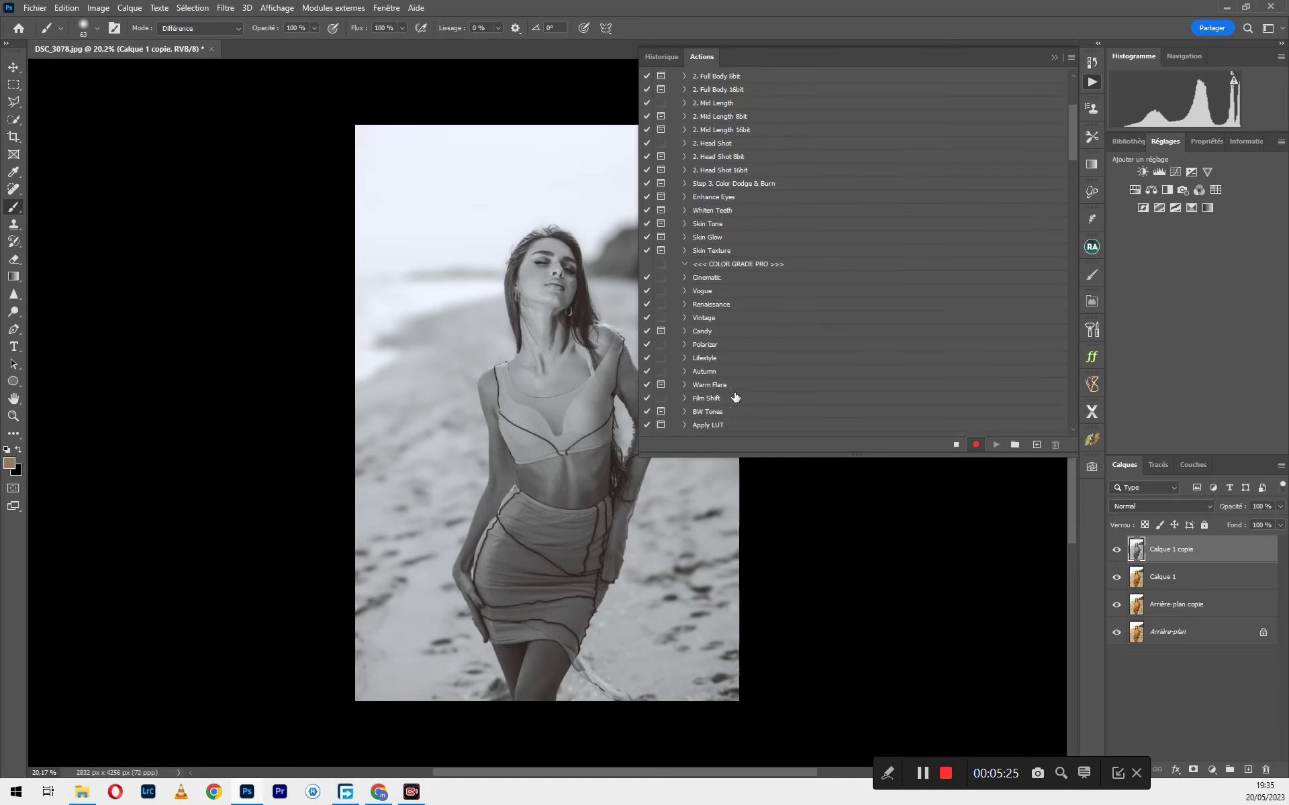
pyautogui.scroll(1, 733, 375)
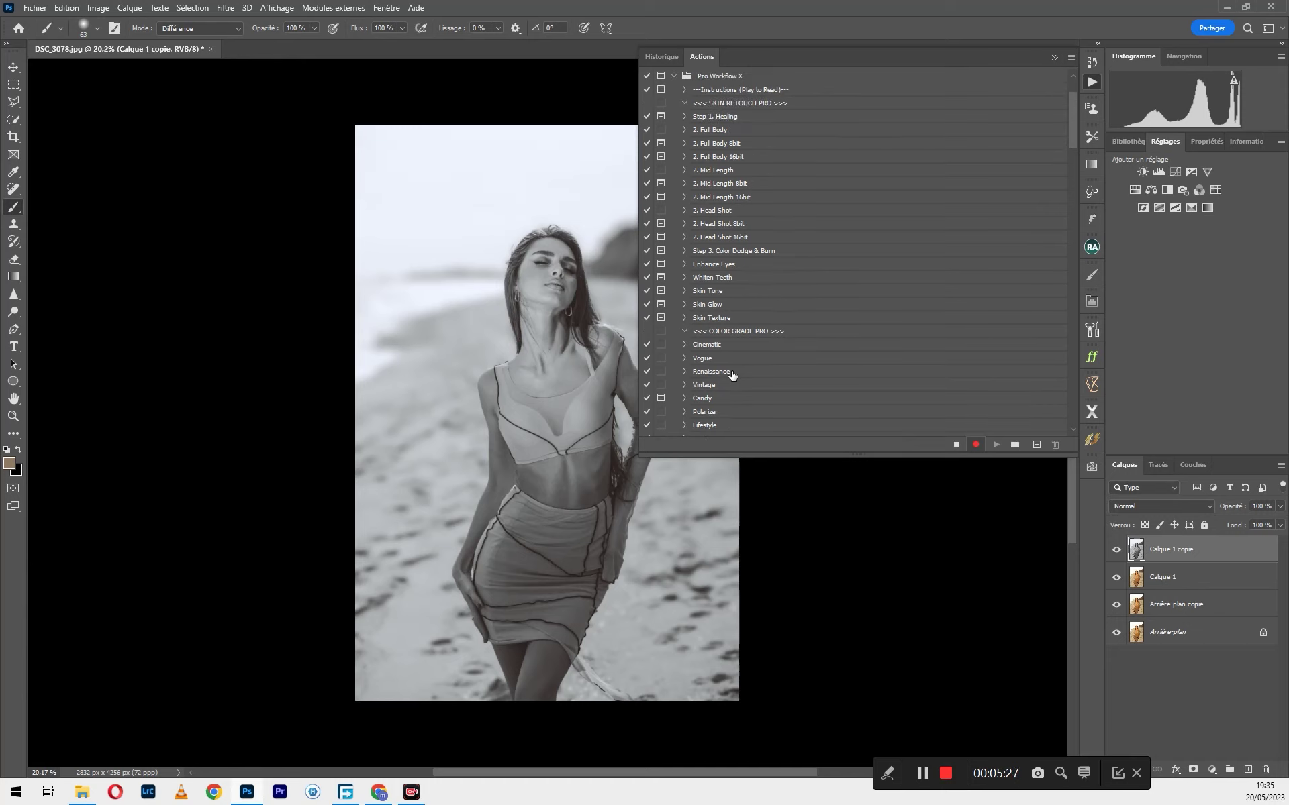
pyautogui.scroll(-5, 734, 380)
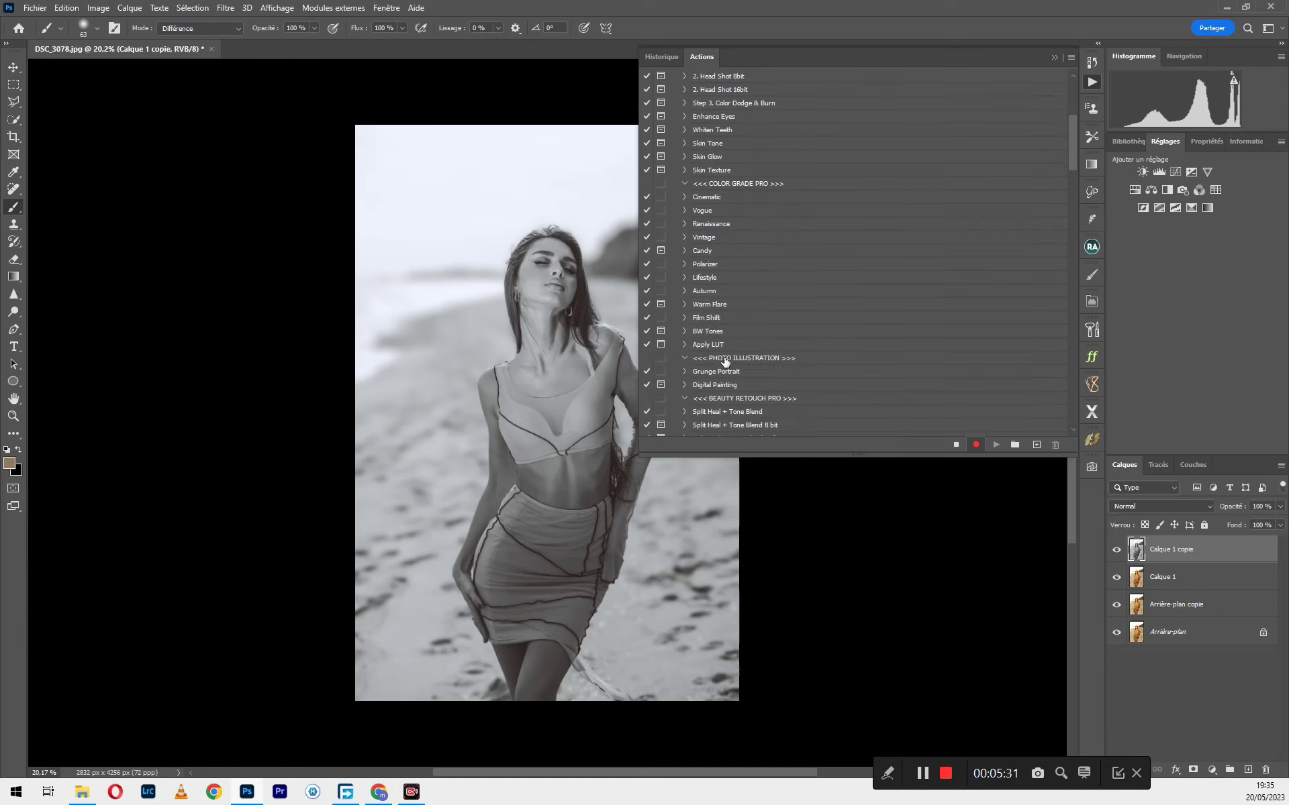
pyautogui.scroll(-6, 741, 341)
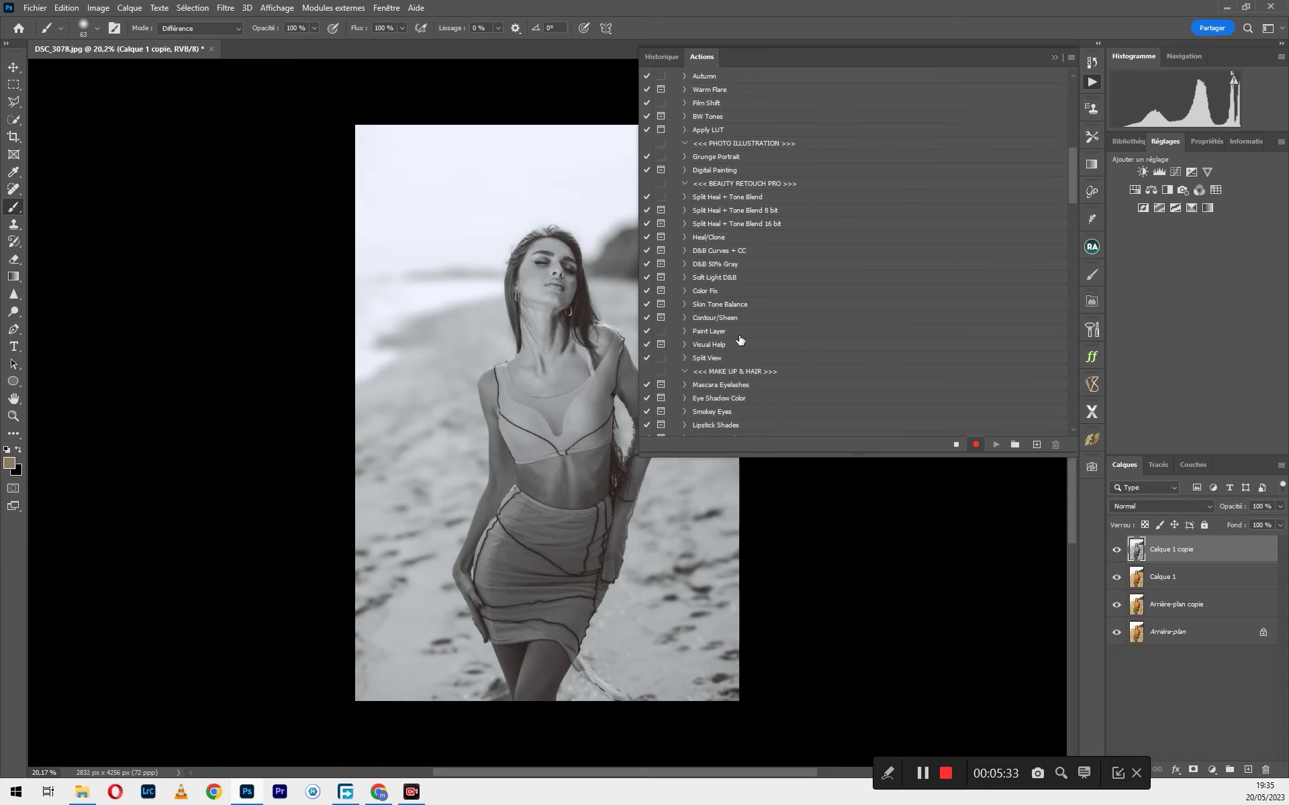
pyautogui.scroll(-5, 740, 341)
pyautogui.scroll(-1, 738, 288)
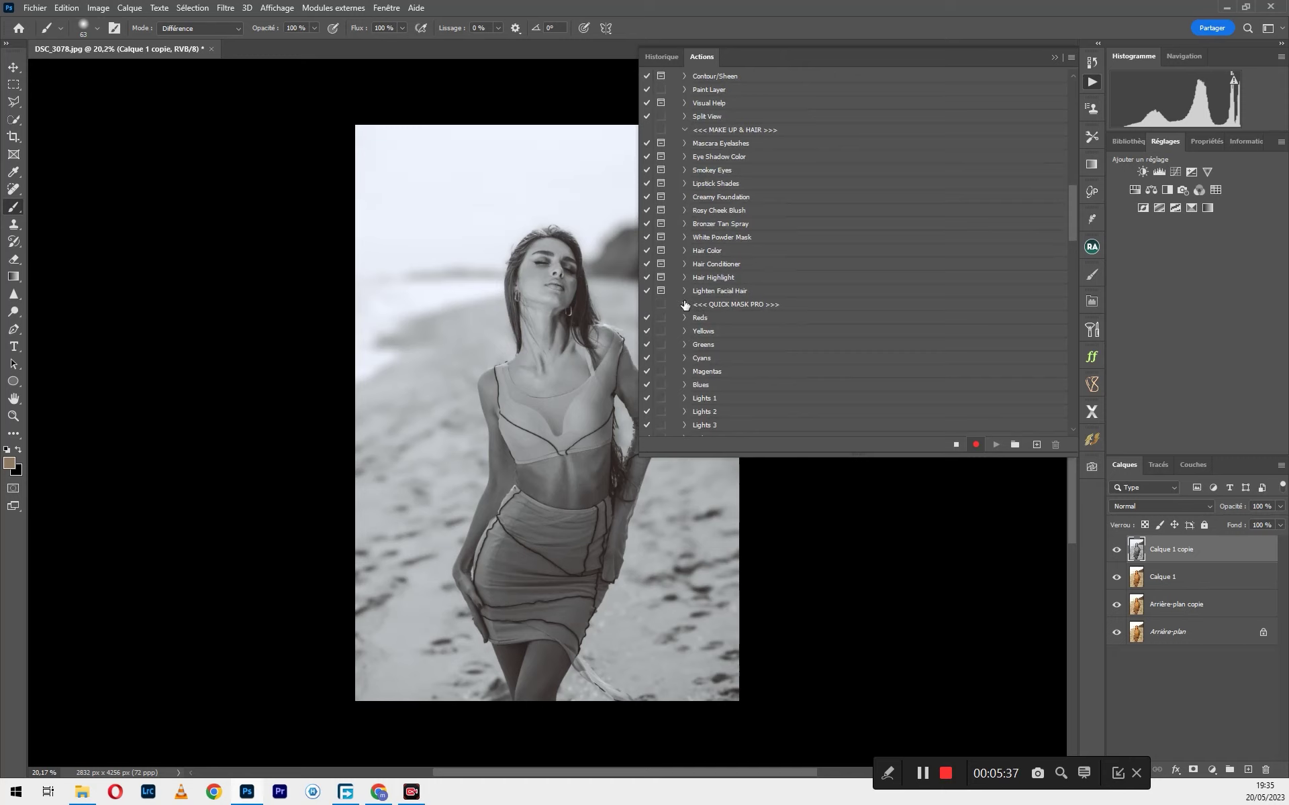
pyautogui.scroll(-4, 772, 325)
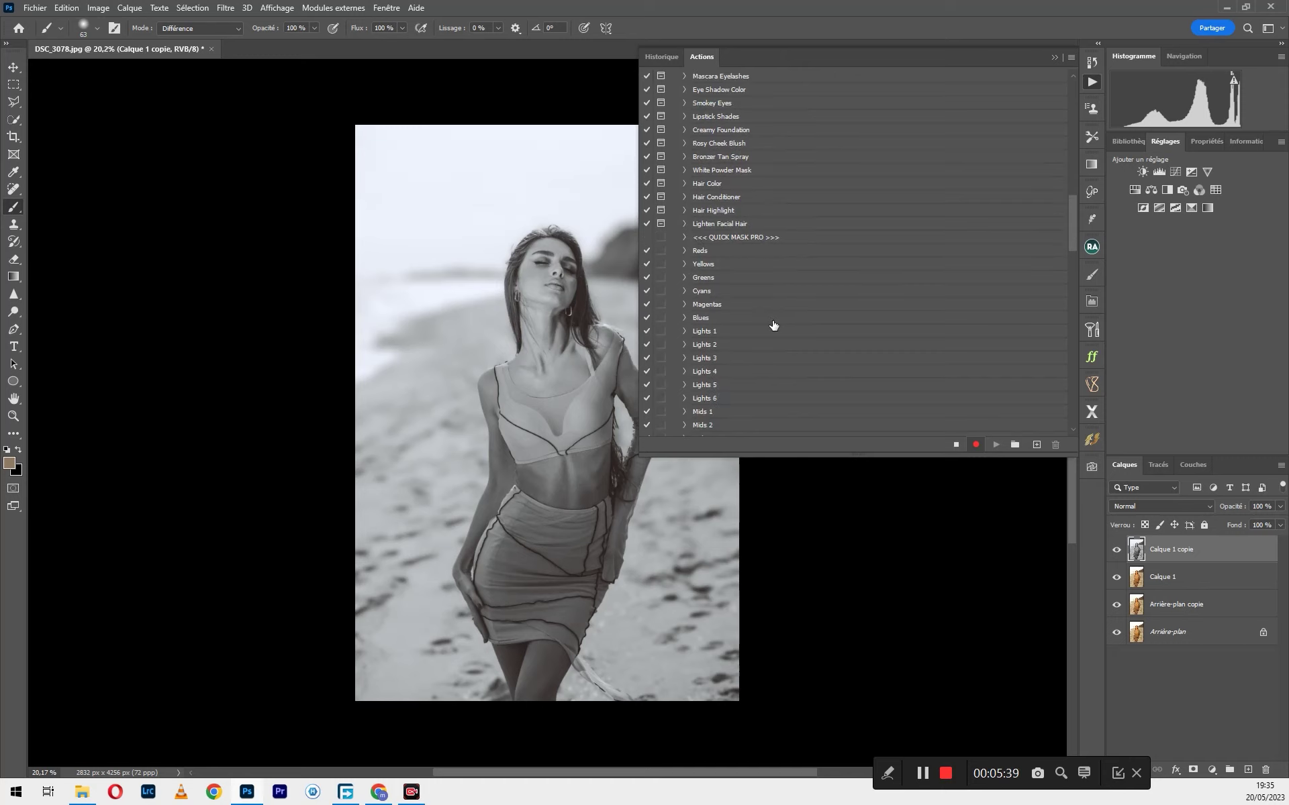
pyautogui.scroll(-8, 775, 327)
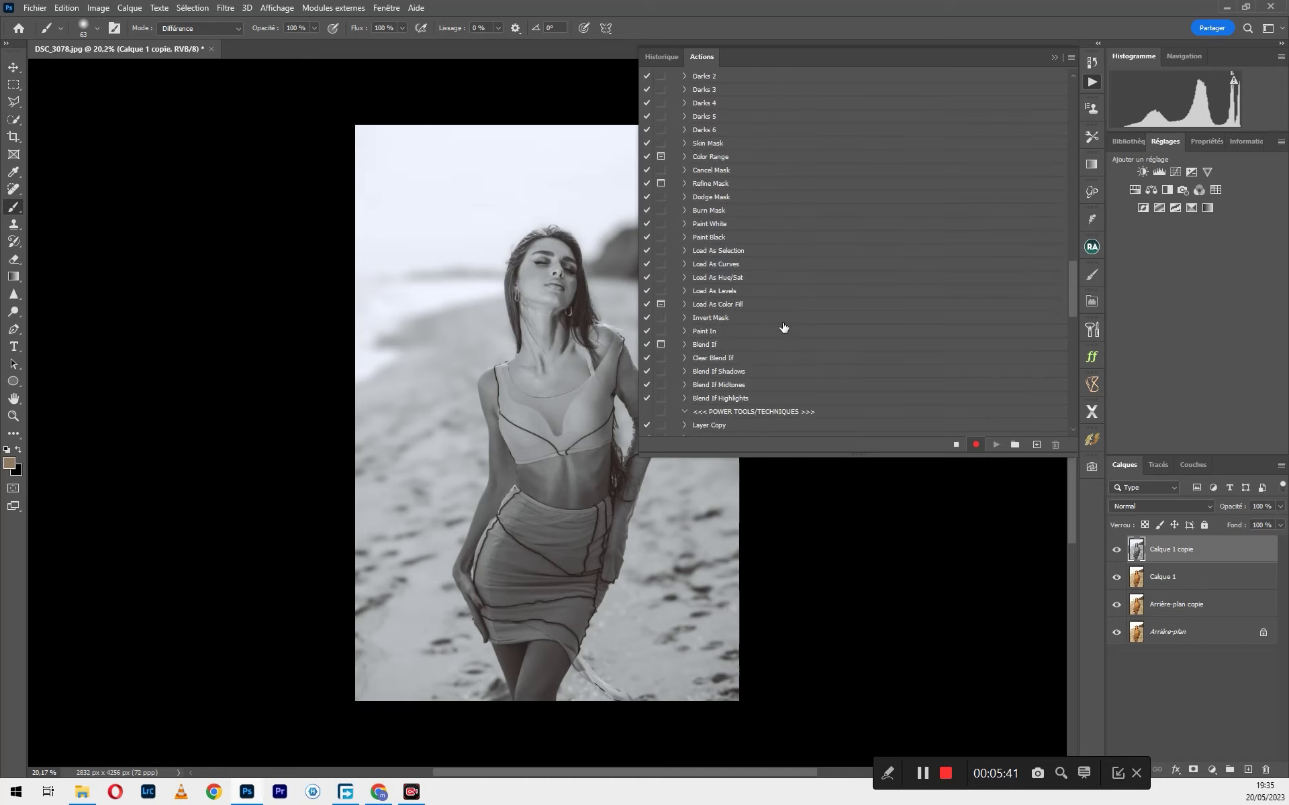
pyautogui.scroll(-7, 784, 327)
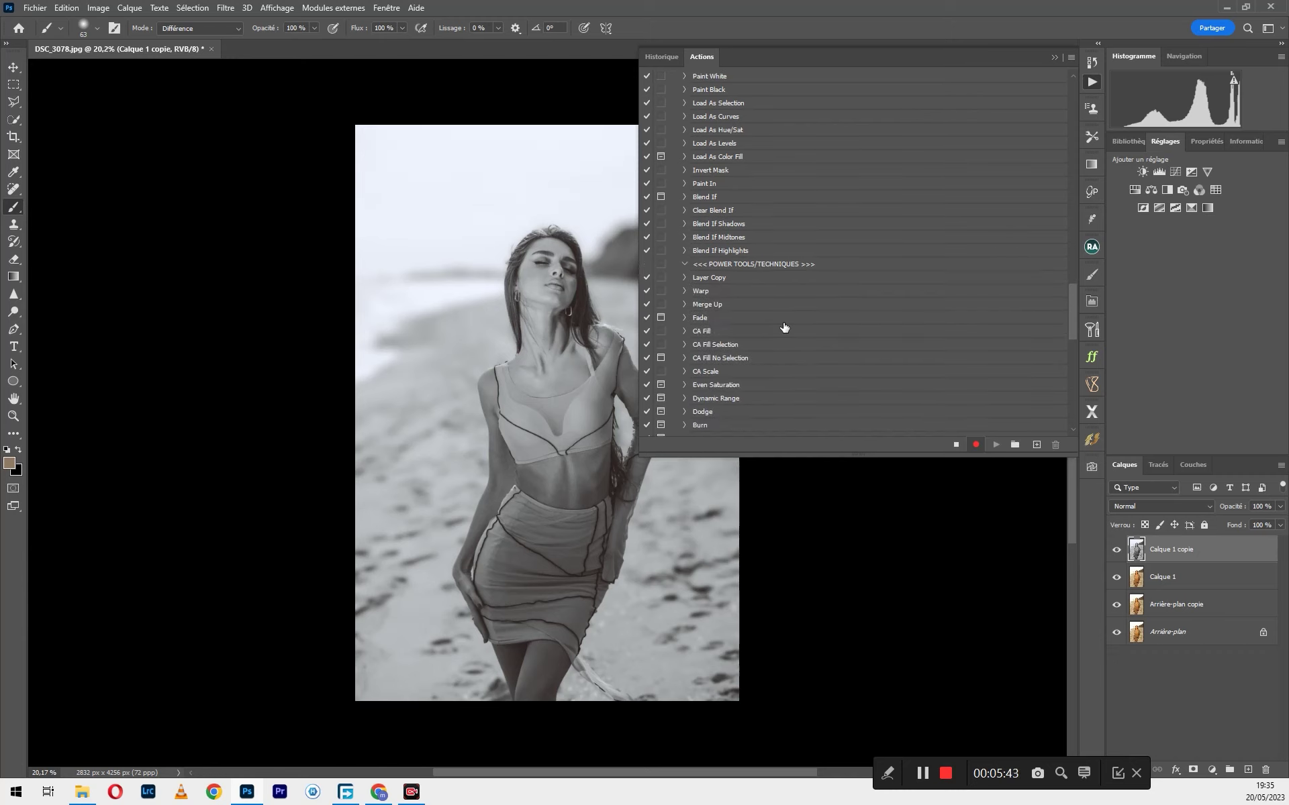
pyautogui.click(684, 304)
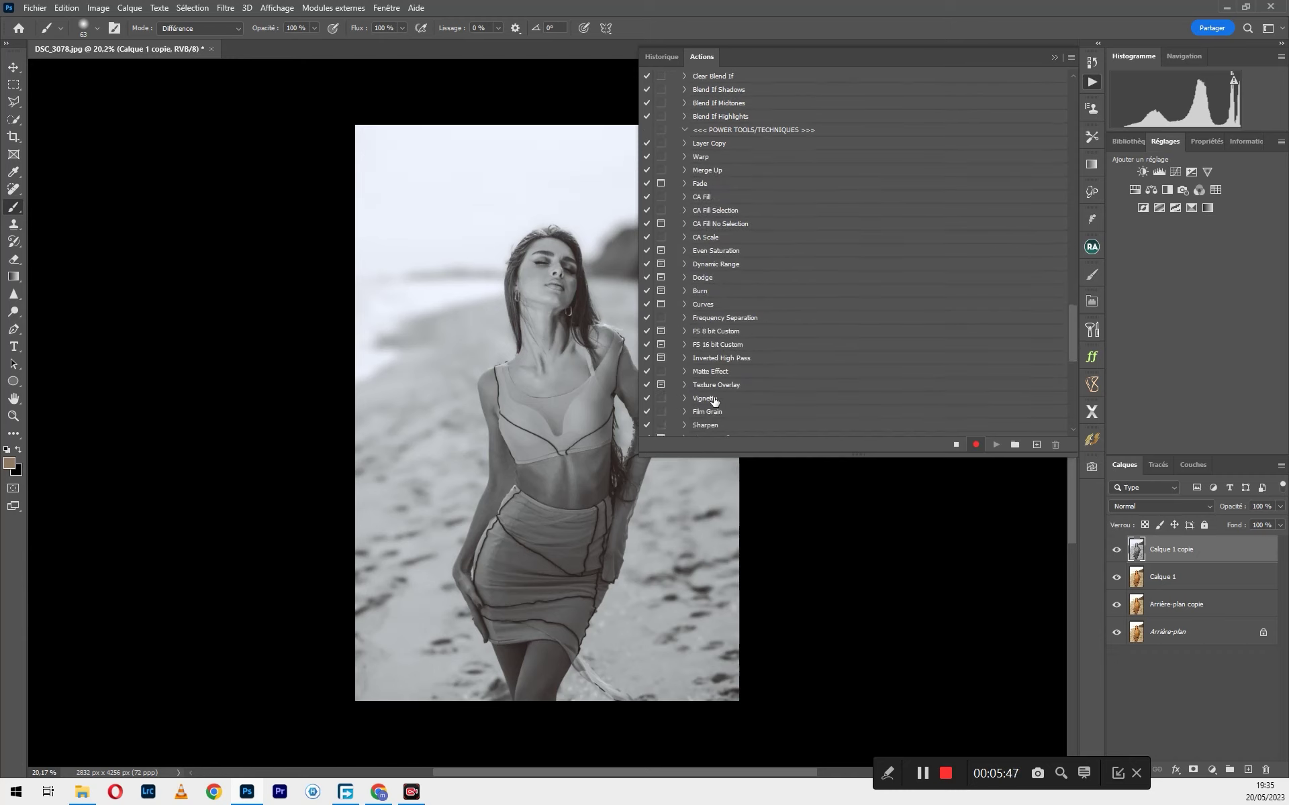
pyautogui.click(714, 401)
pyautogui.click(996, 445)
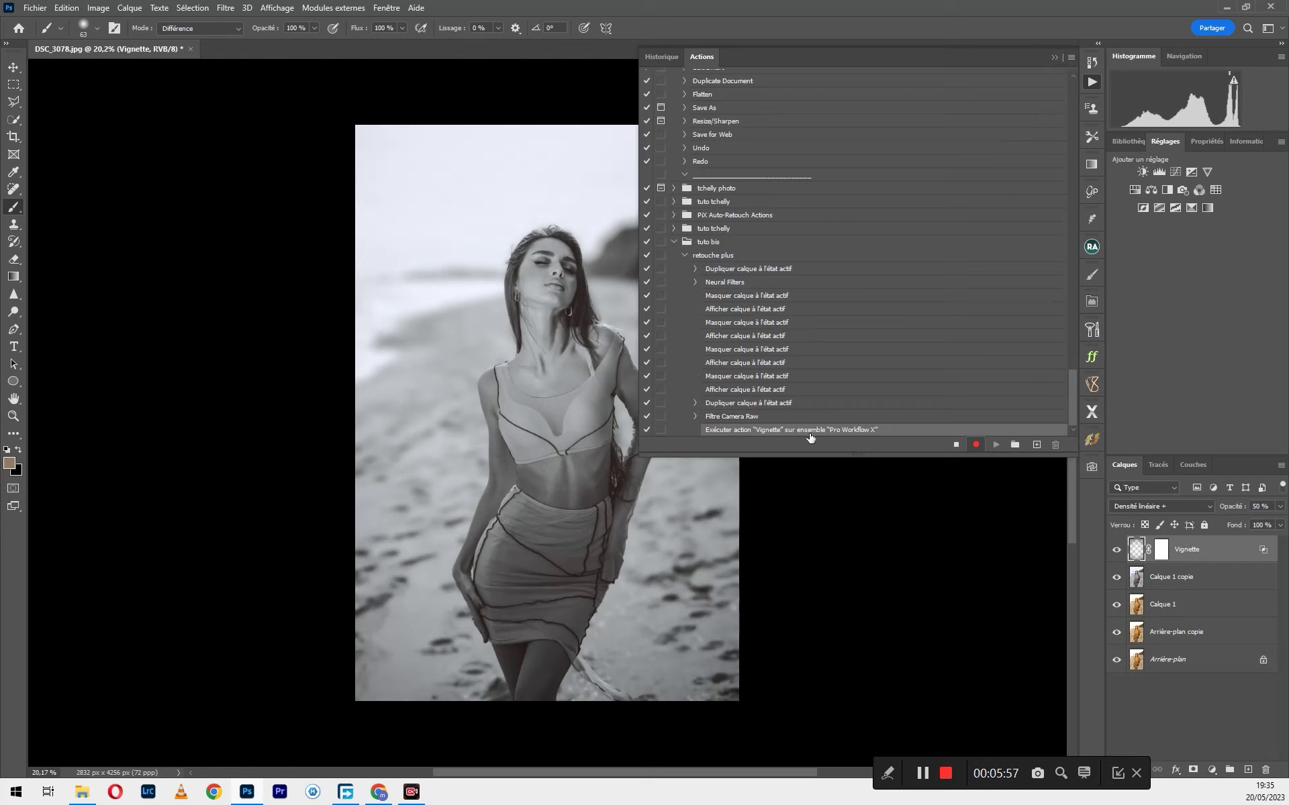
pyautogui.click(1053, 58)
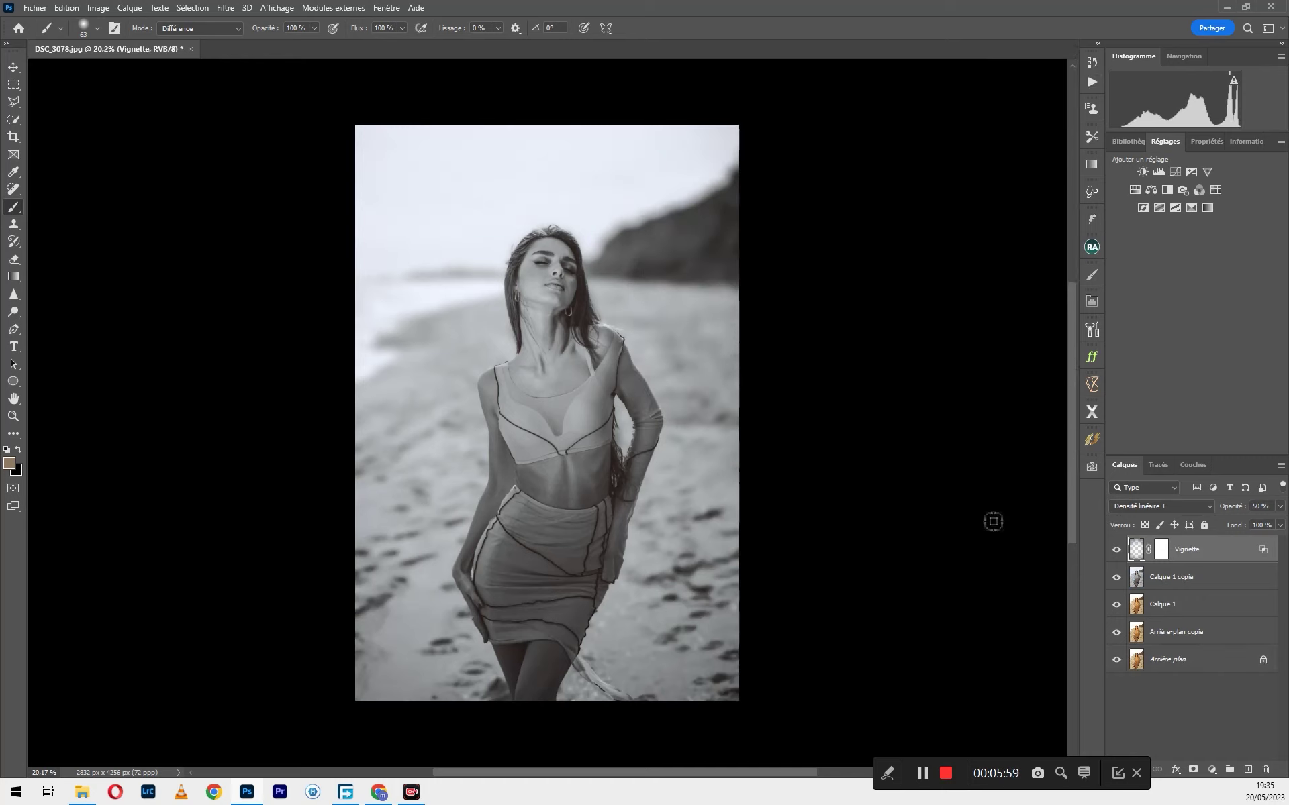
pyautogui.click(1116, 551)
pyautogui.click(1117, 551)
# - Add the horizontal text "Tuto retouche" on the sand beside the woman's shoulder and enlarge it
pyautogui.click(13, 347)
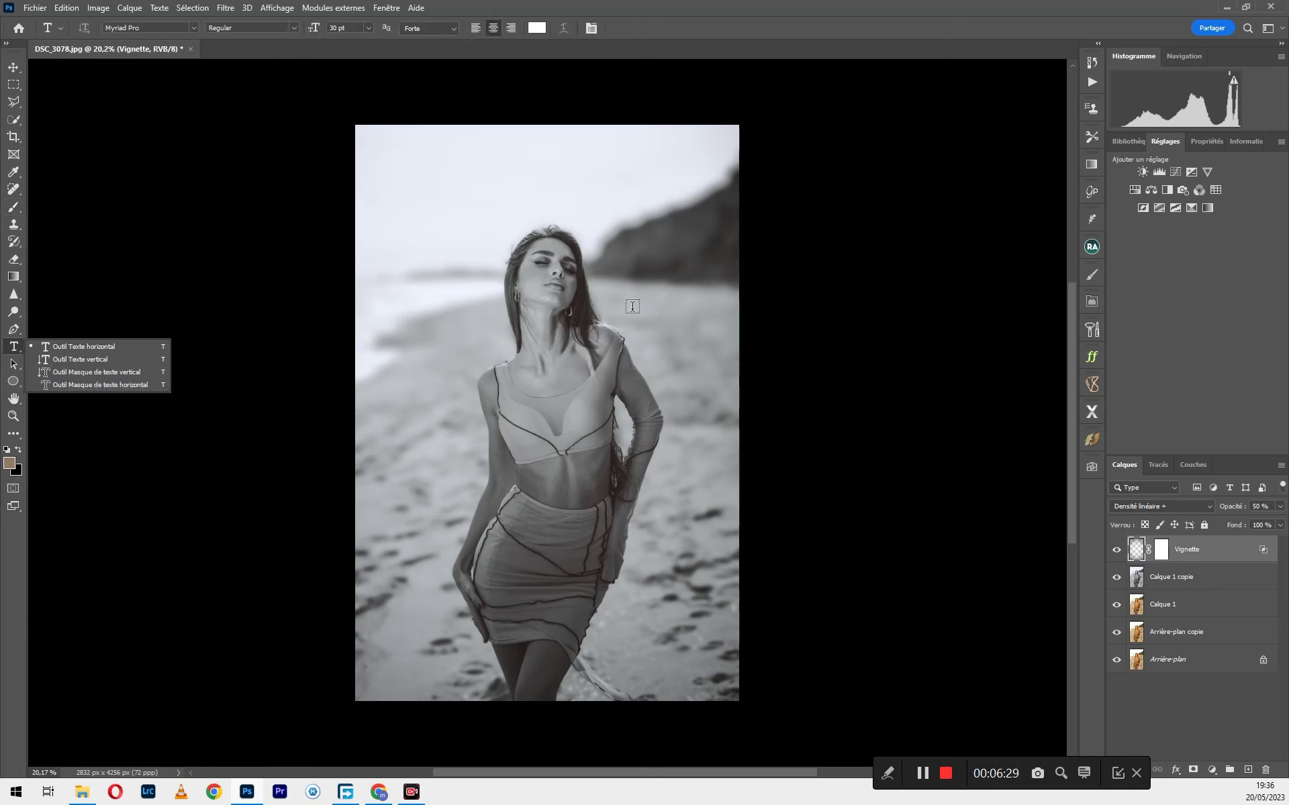
pyautogui.click(683, 309)
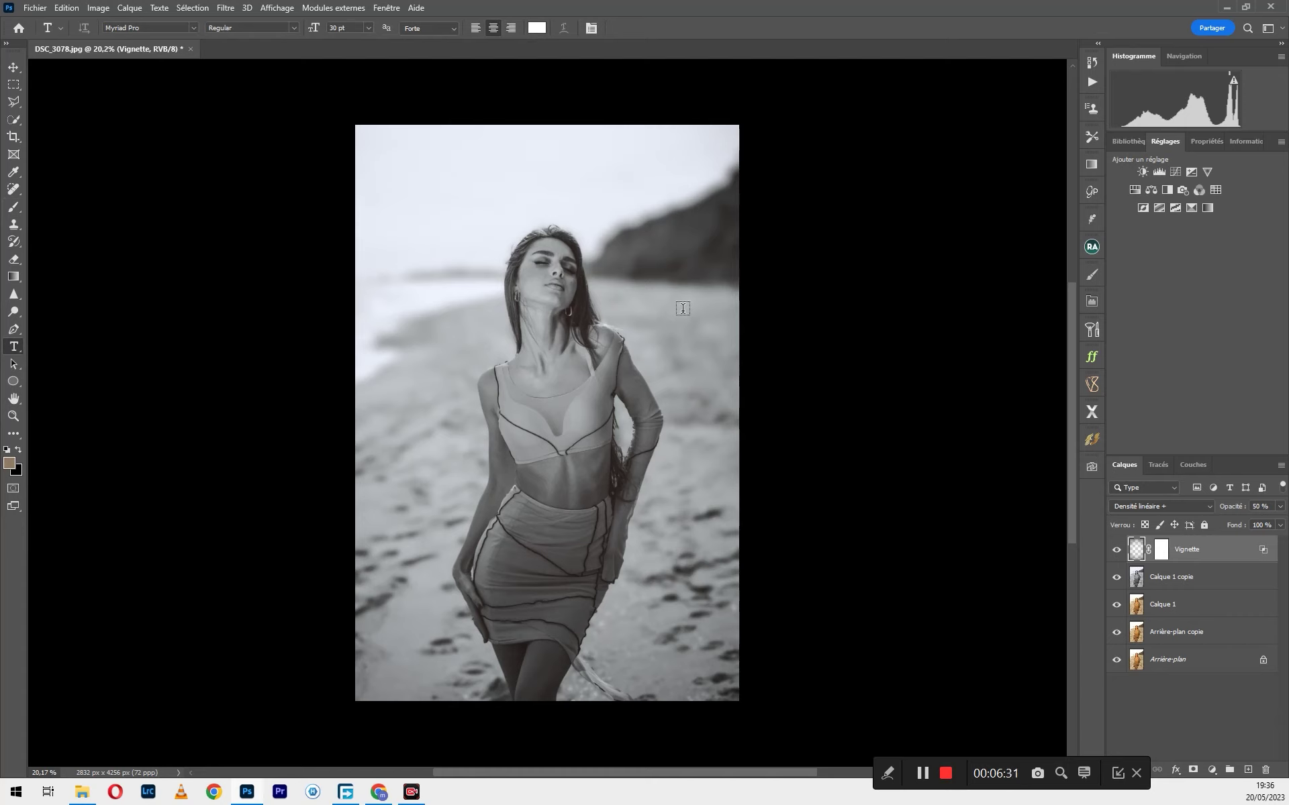
pyautogui.click(636, 301)
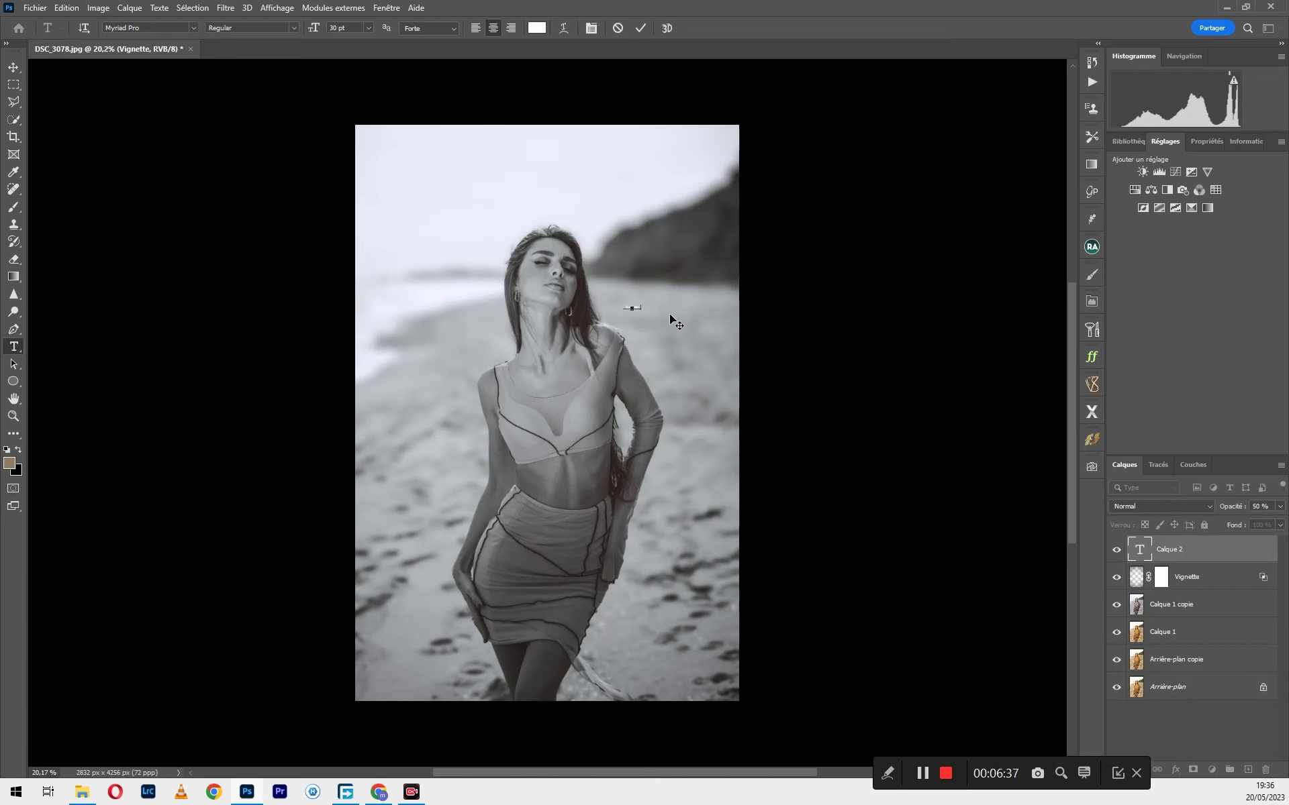
pyautogui.click(13, 68)
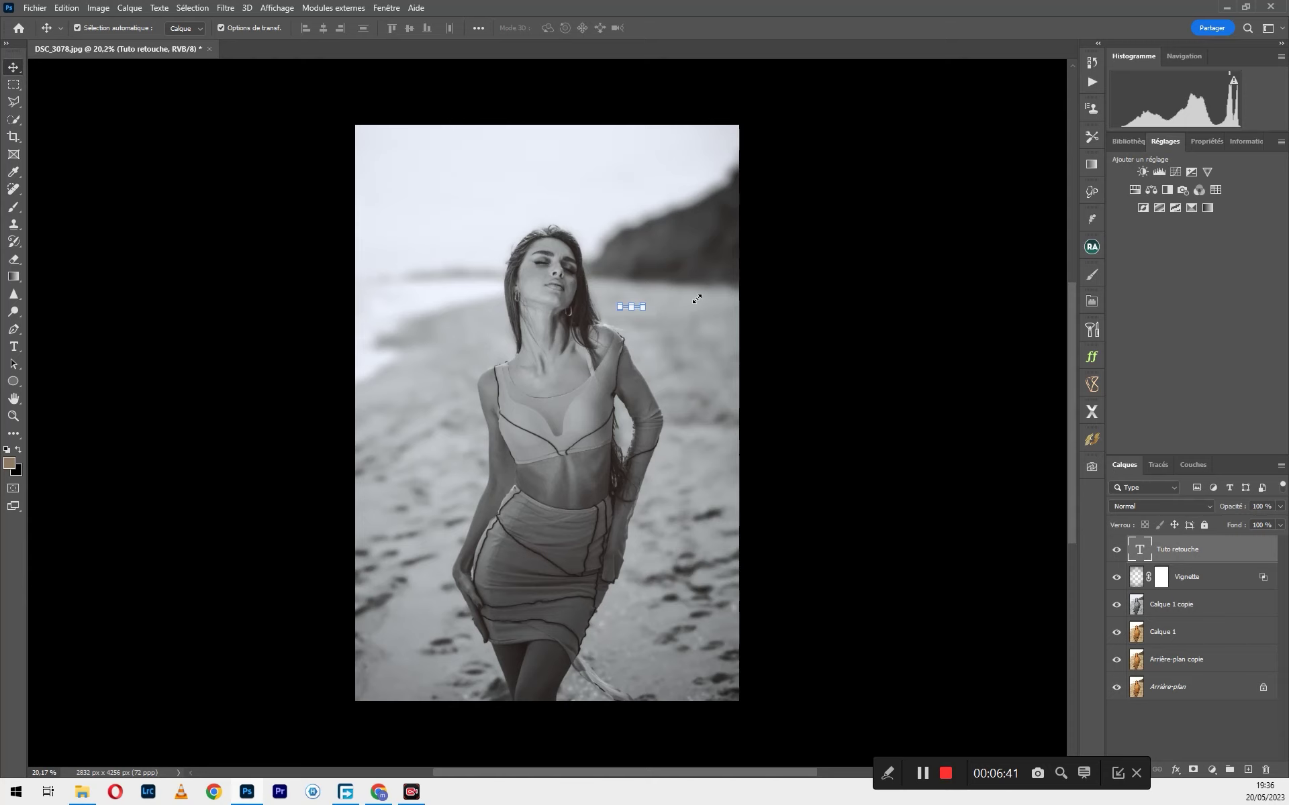
pyautogui.moveTo(698, 299)
pyautogui.mouseDown()
pyautogui.moveTo(688, 290)
pyautogui.moveTo(678, 306)
pyautogui.moveTo(693, 317)
pyautogui.mouseUp()
pyautogui.click(769, 28)
pyautogui.click(706, 347)
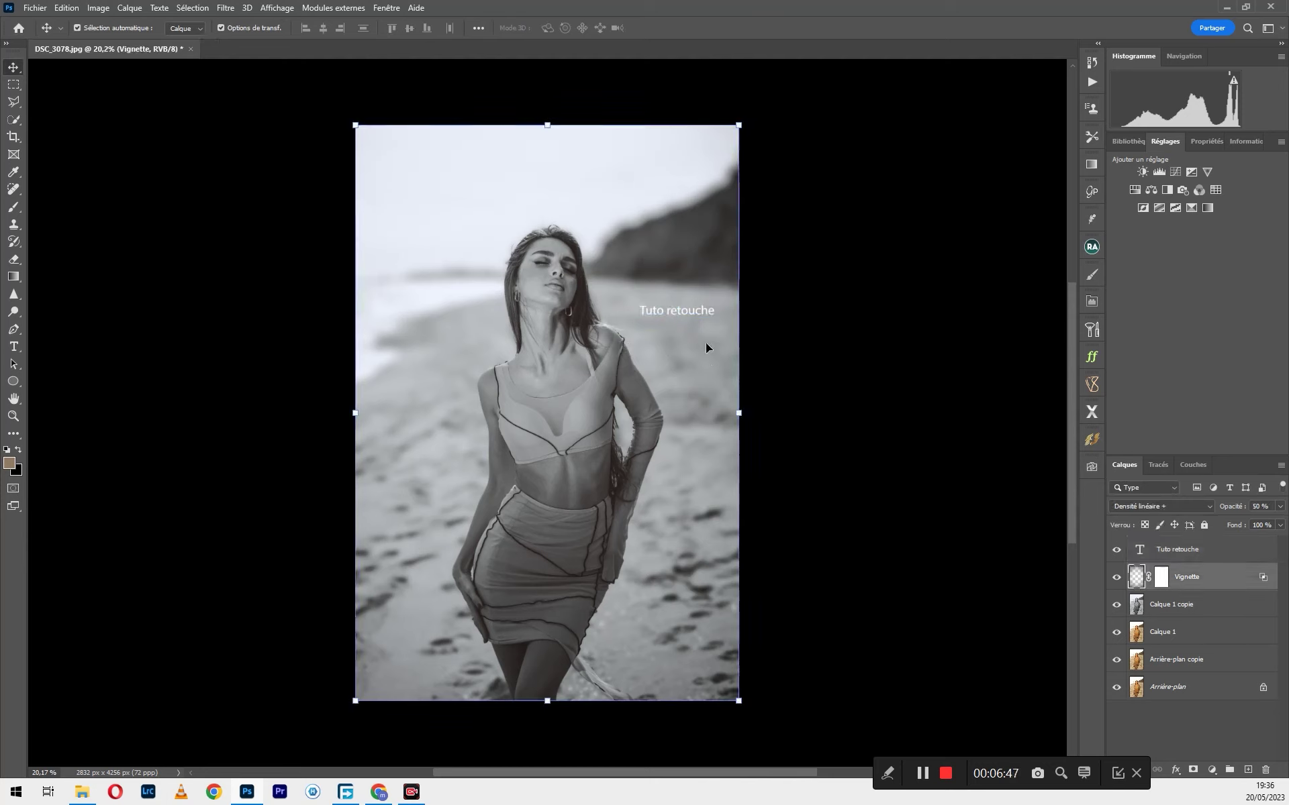
# - Give the Tuto retouche text layer a drop shadow with 7 % spread and 4 px size
pyautogui.click(691, 313)
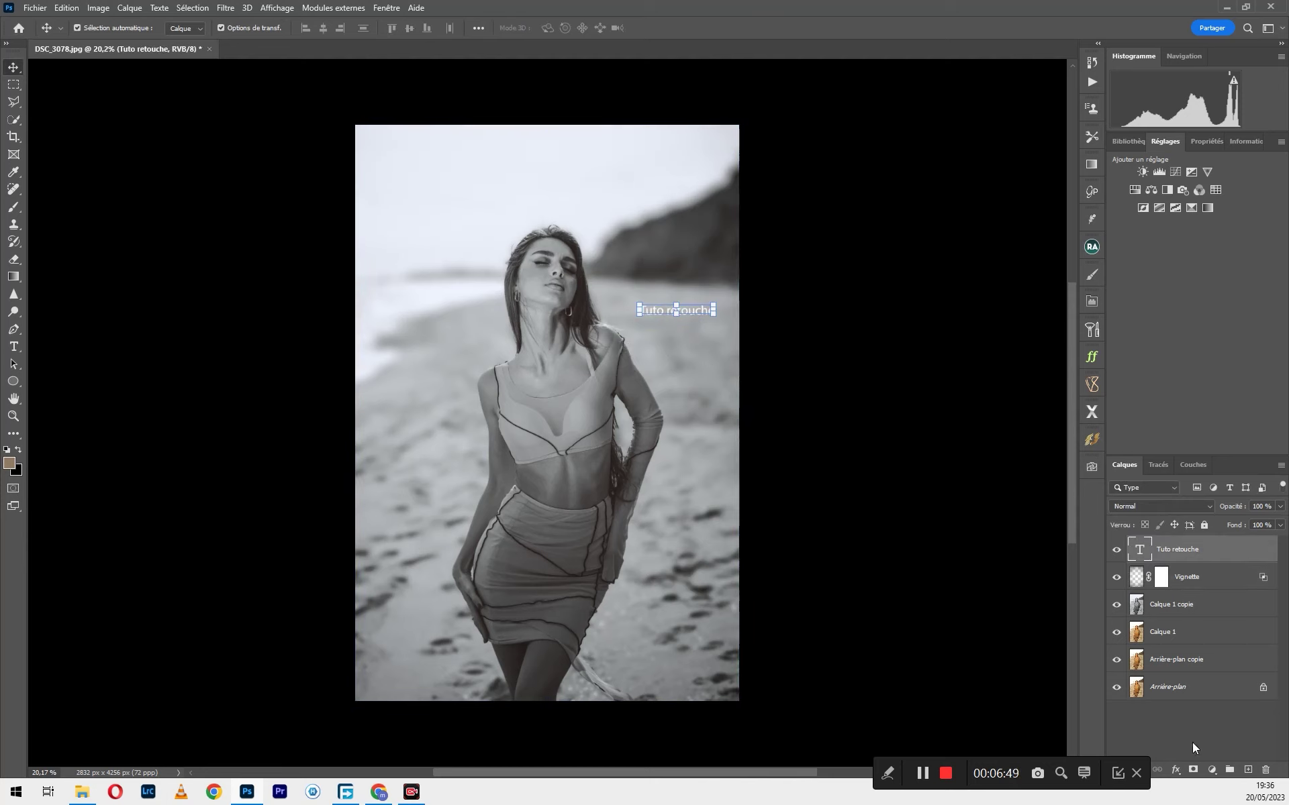
pyautogui.click(1175, 769)
pyautogui.click(1191, 759)
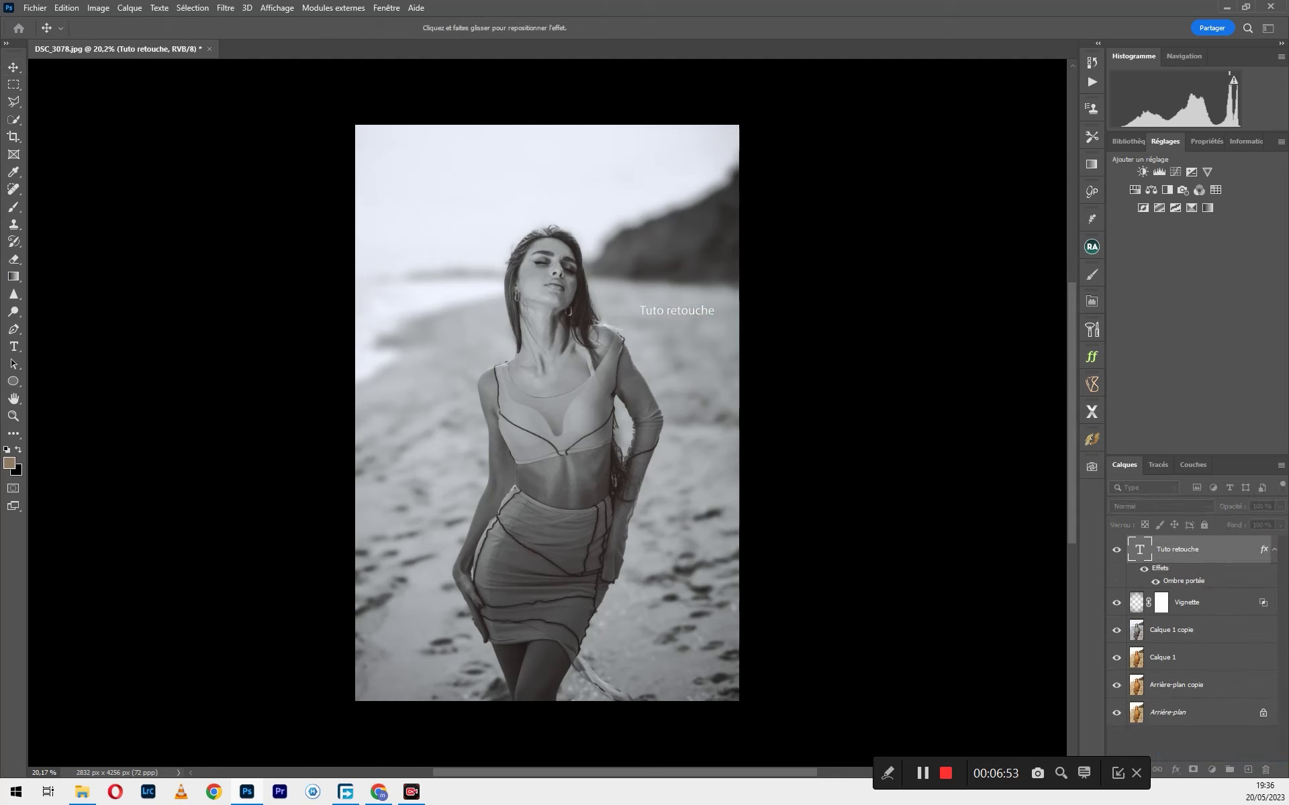
pyautogui.moveTo(864, 300); pyautogui.dragTo(605, 415)
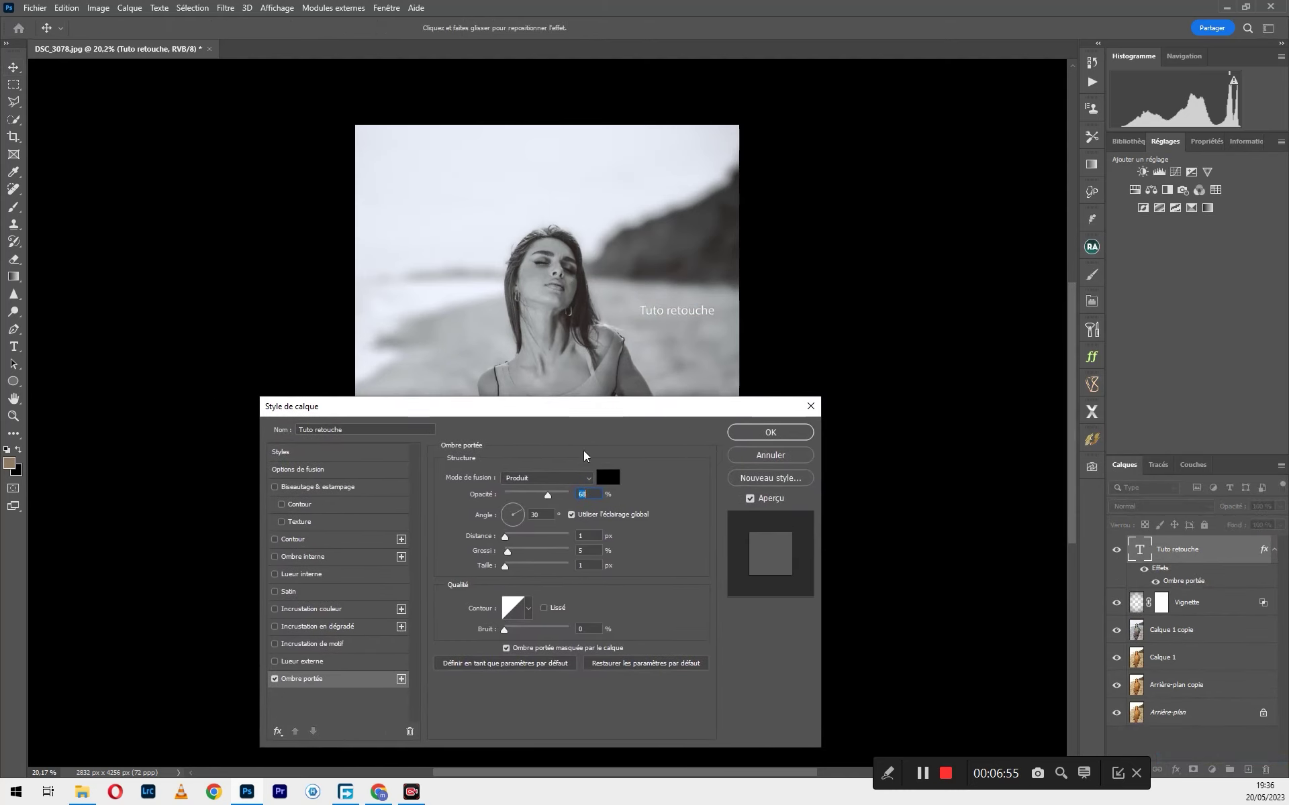
pyautogui.click(507, 551)
pyautogui.moveTo(508, 552); pyautogui.dragTo(511, 553)
pyautogui.click(505, 536)
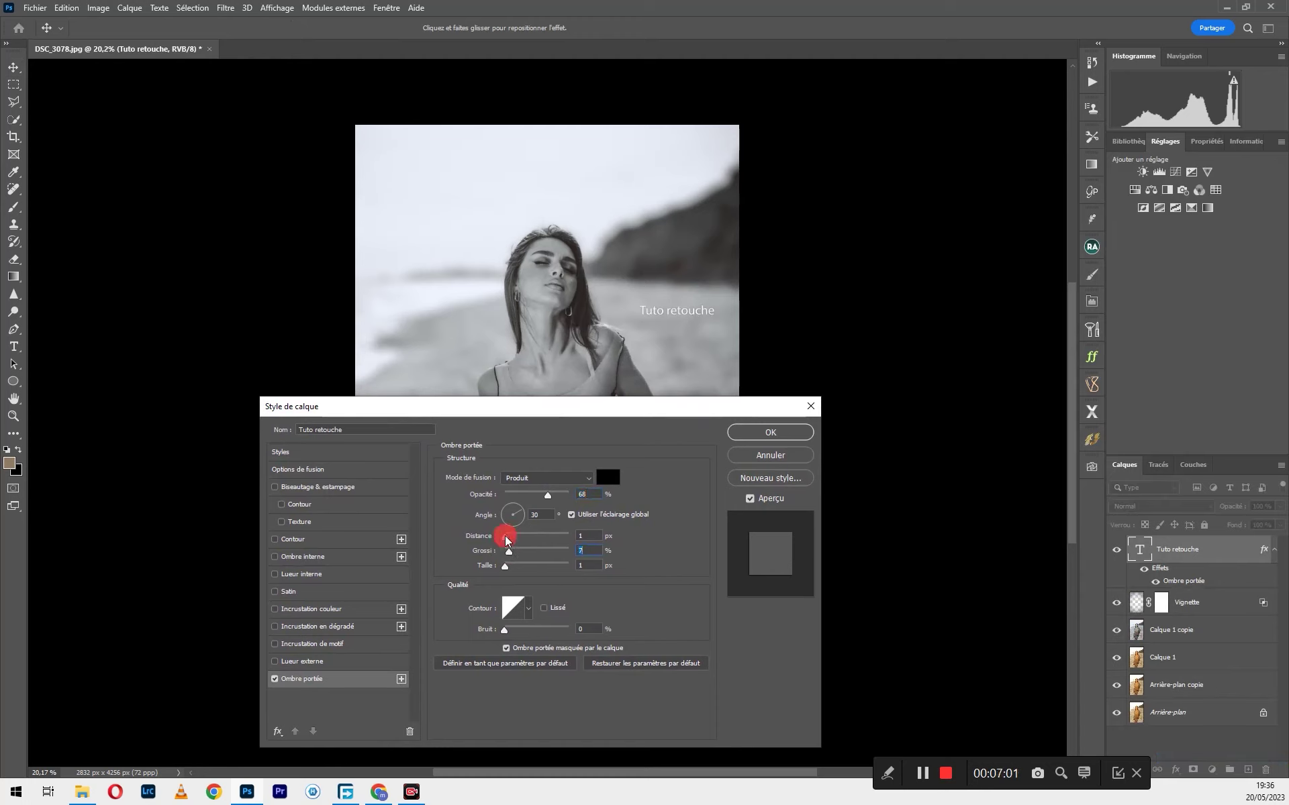
pyautogui.moveTo(506, 566); pyautogui.dragTo(508, 566)
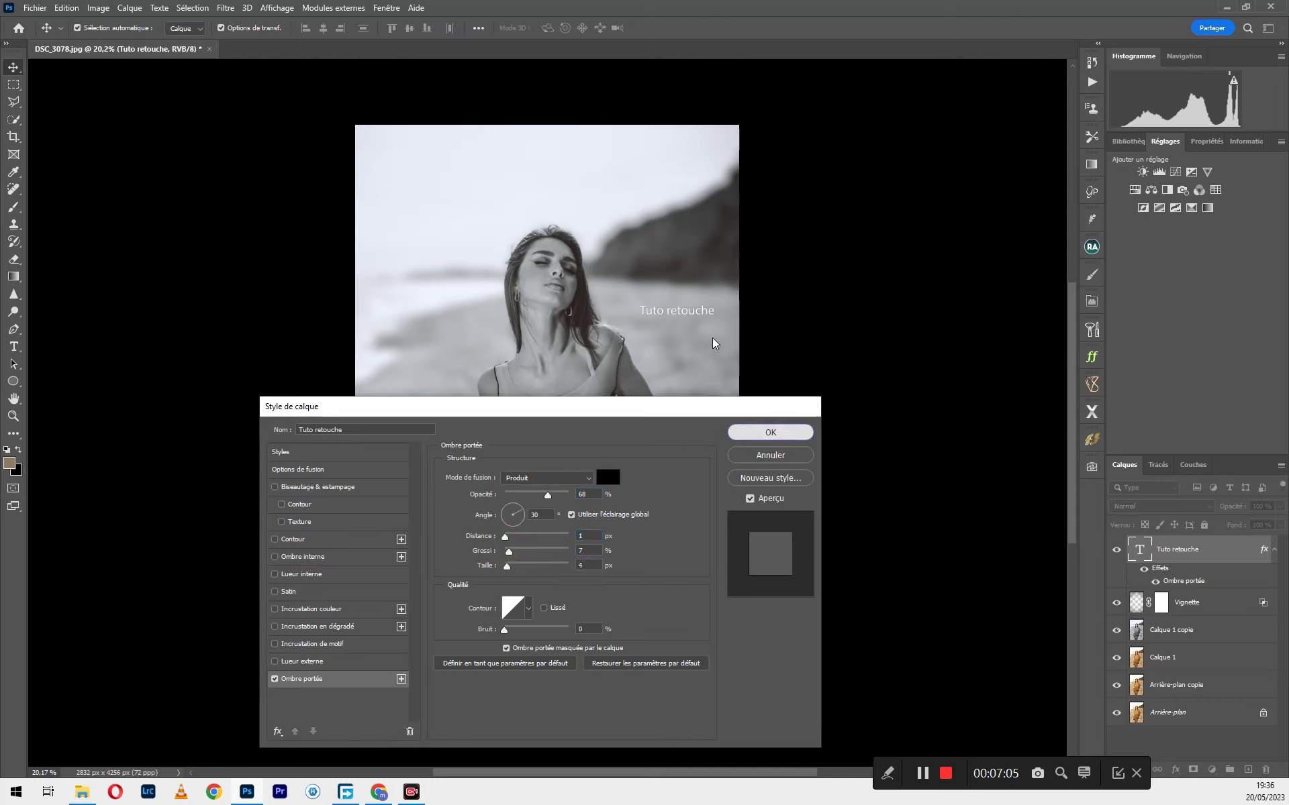
pyautogui.click(767, 434)
# - Set the text layer's fill to 0 % and inspect the transparent lettering up close
pyautogui.moveTo(1239, 526); pyautogui.dragTo(1060, 531)
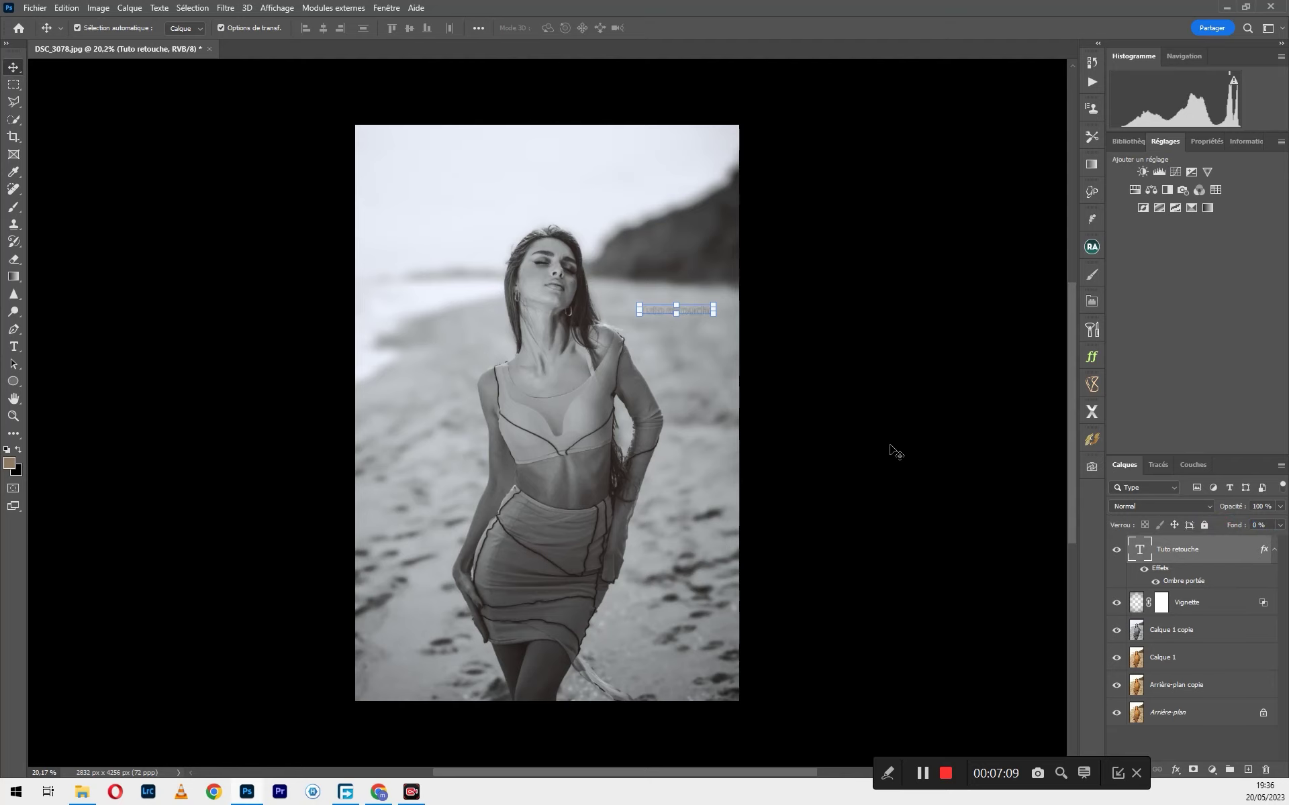
pyautogui.click(887, 454)
pyautogui.scroll(6, 684, 316)
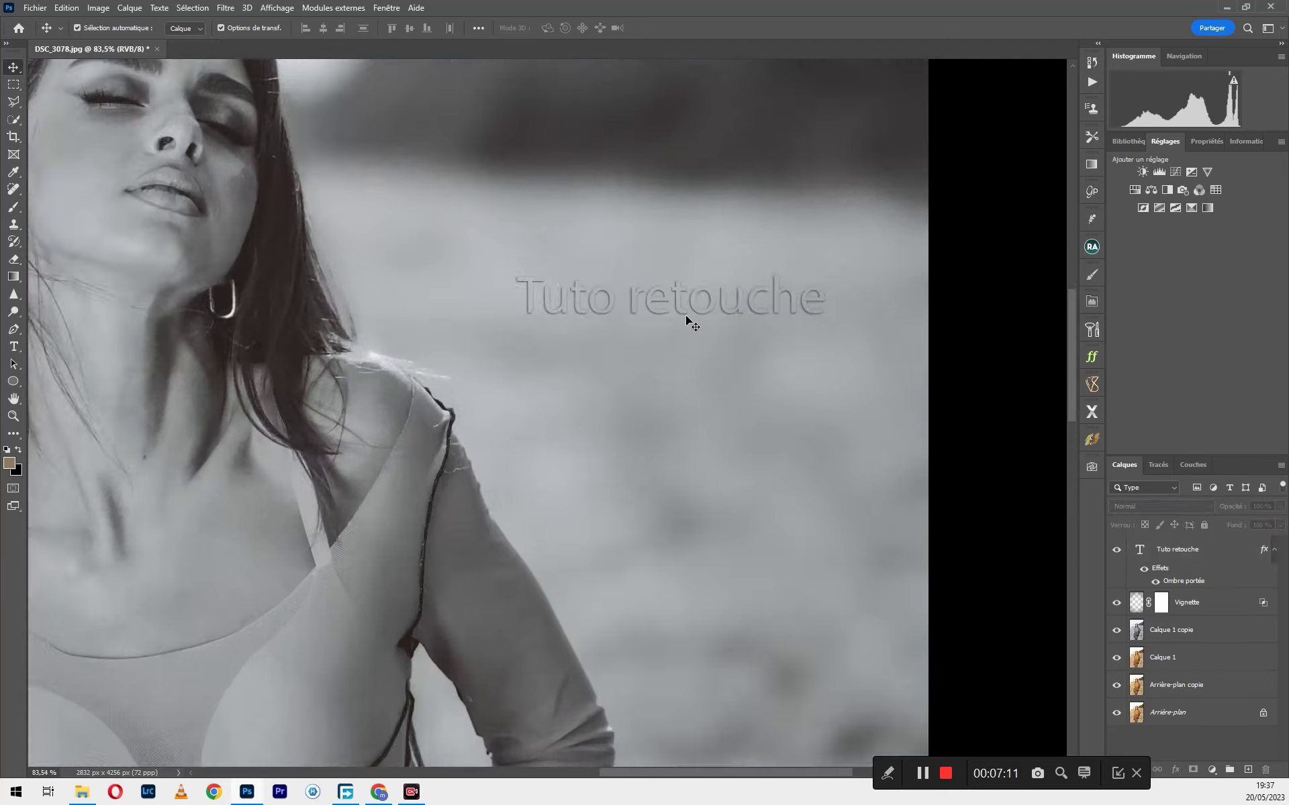
pyautogui.scroll(-7, 711, 352)
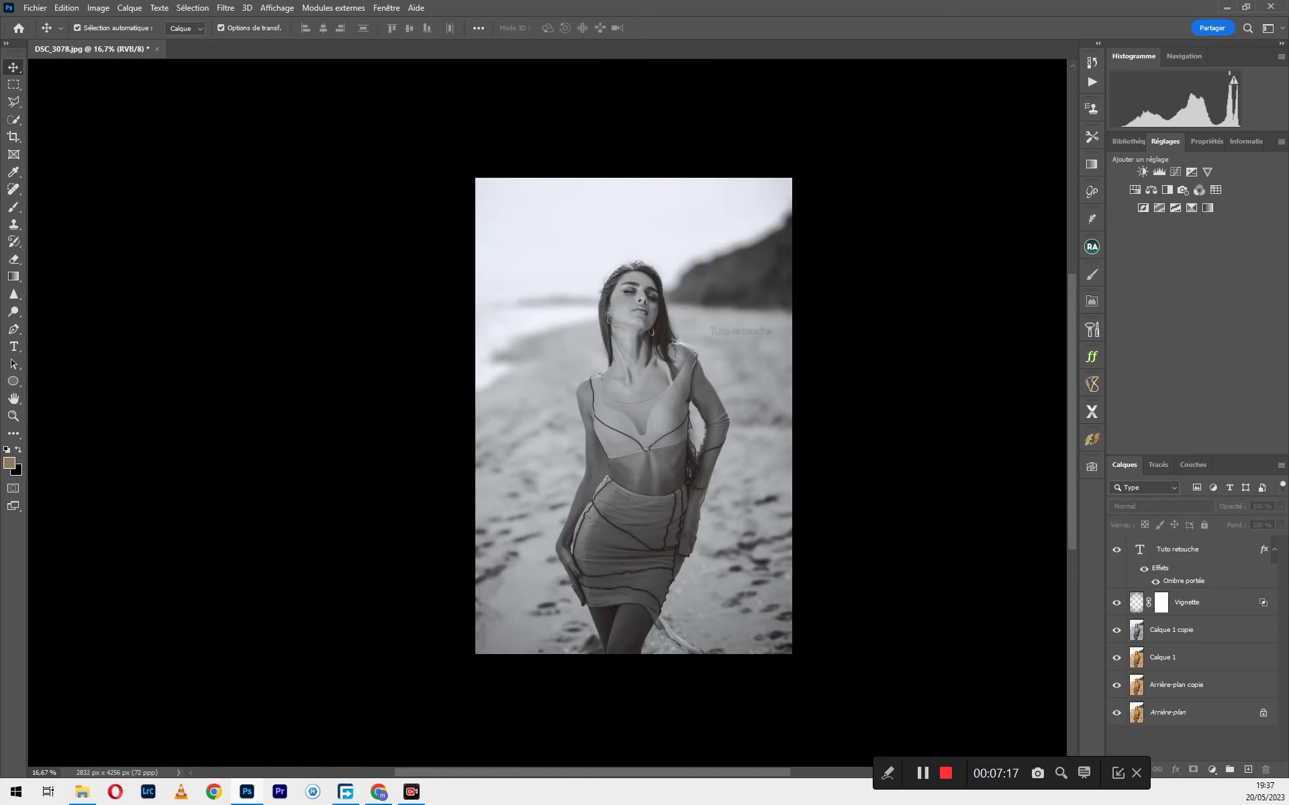
# - Reselect the Tuto retouche text layer and review the operations recorded in the retouche plus action
pyautogui.click(1192, 557)
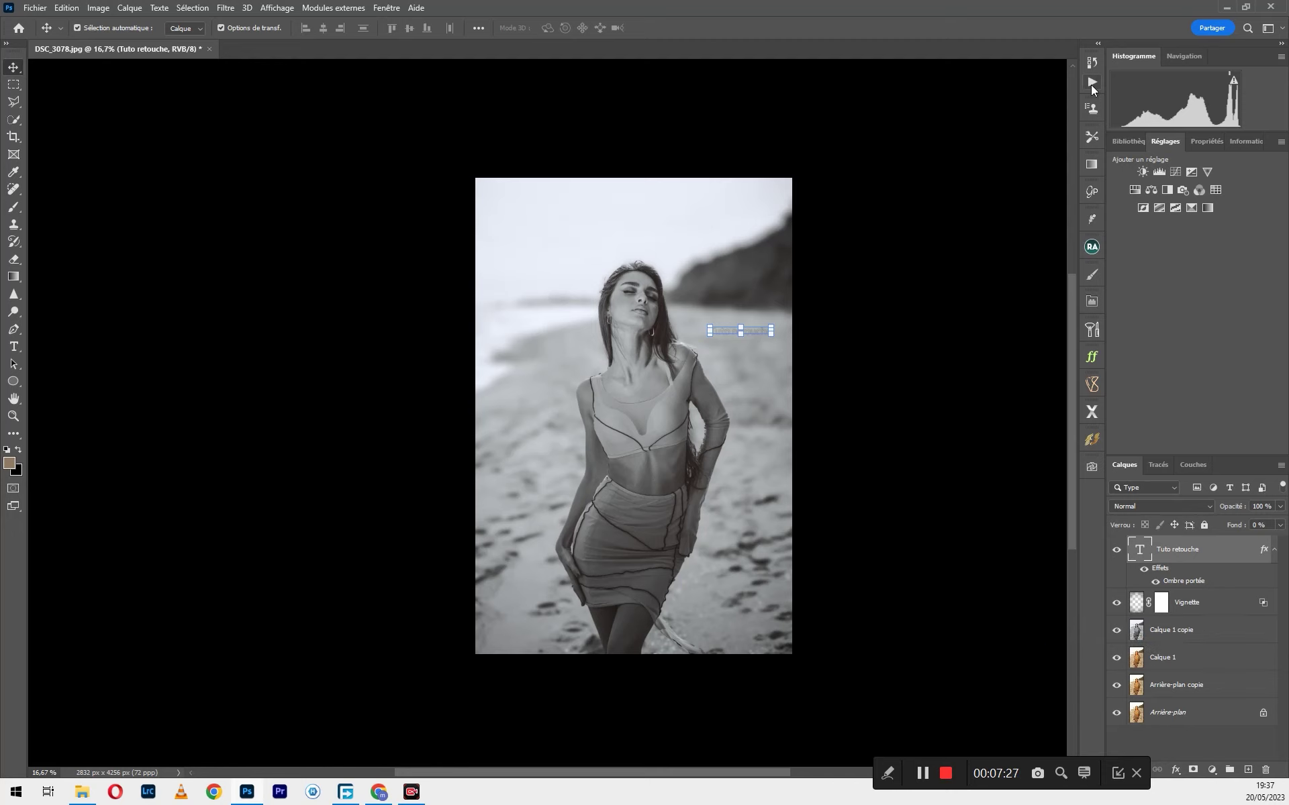
pyautogui.click(1091, 83)
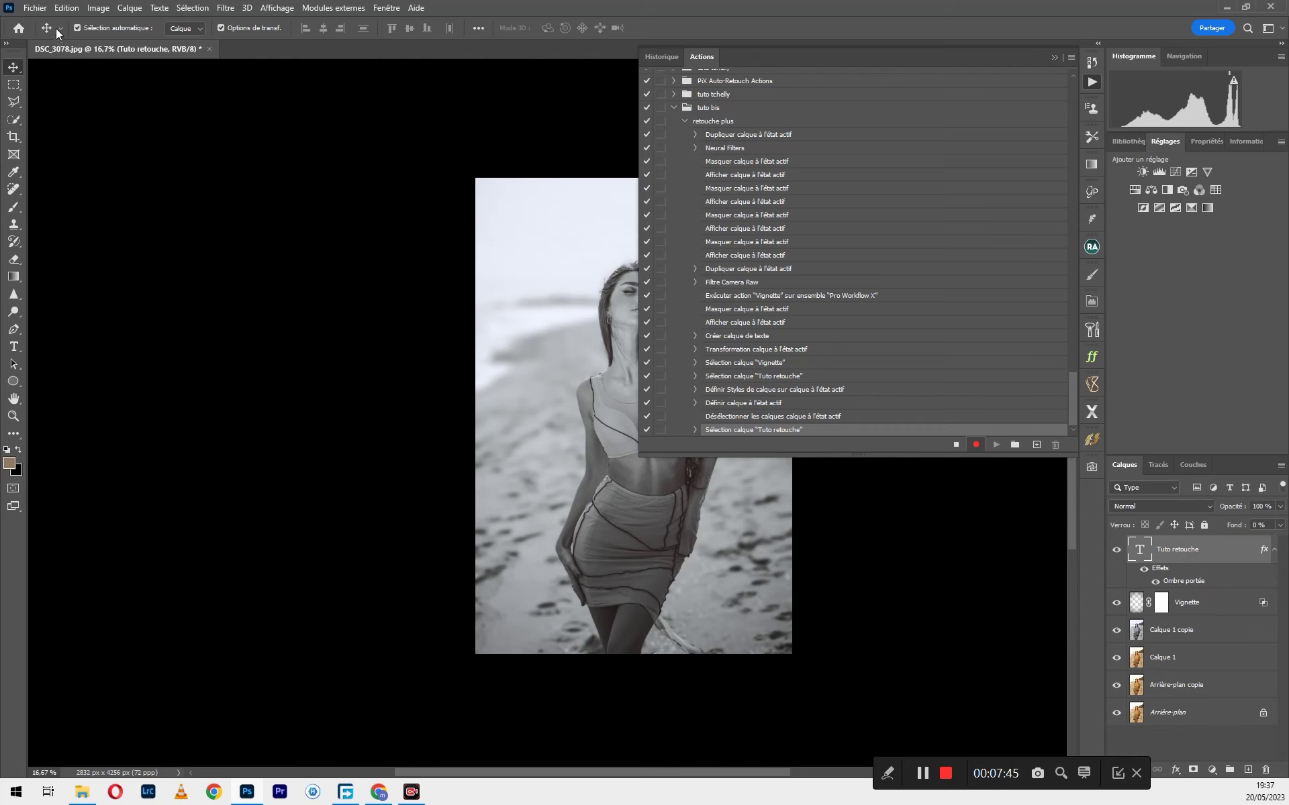
pyautogui.click(35, 7)
pyautogui.click(98, 169)
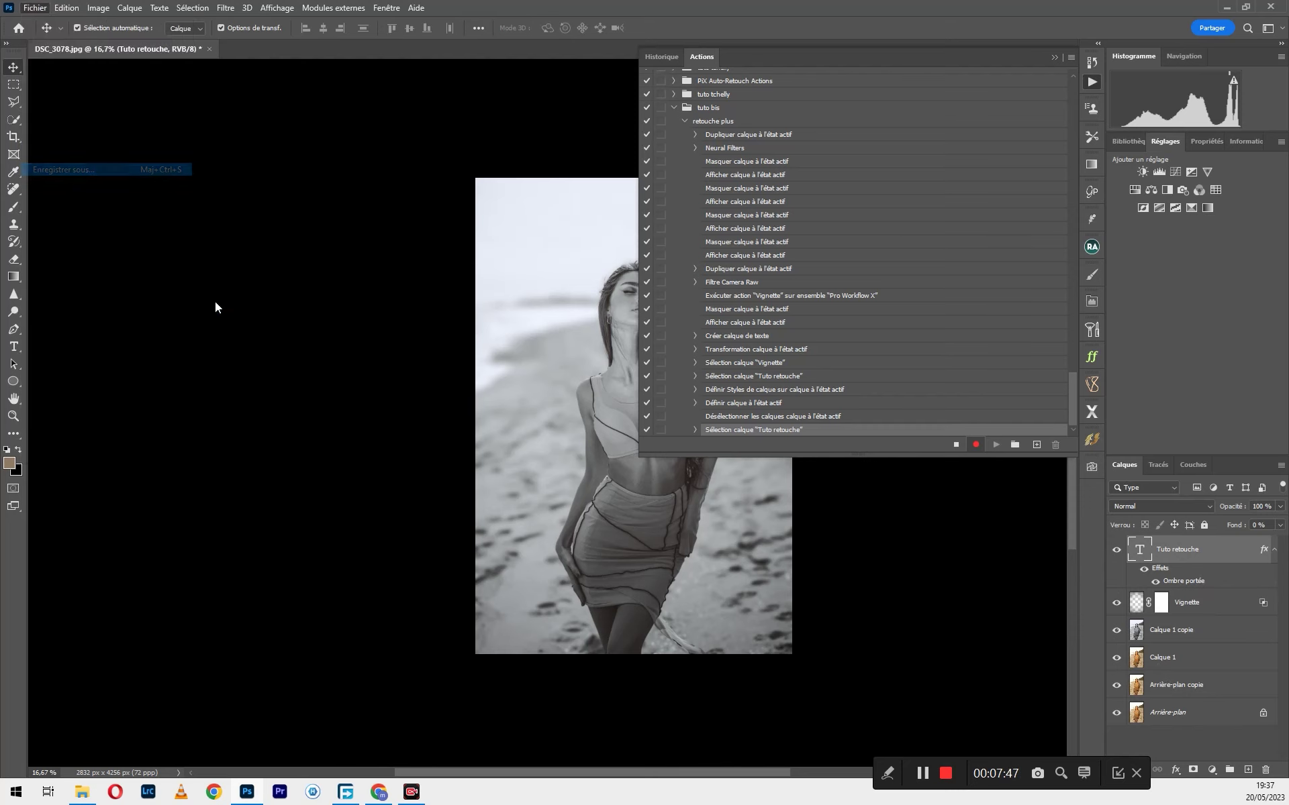
pyautogui.click(467, 493)
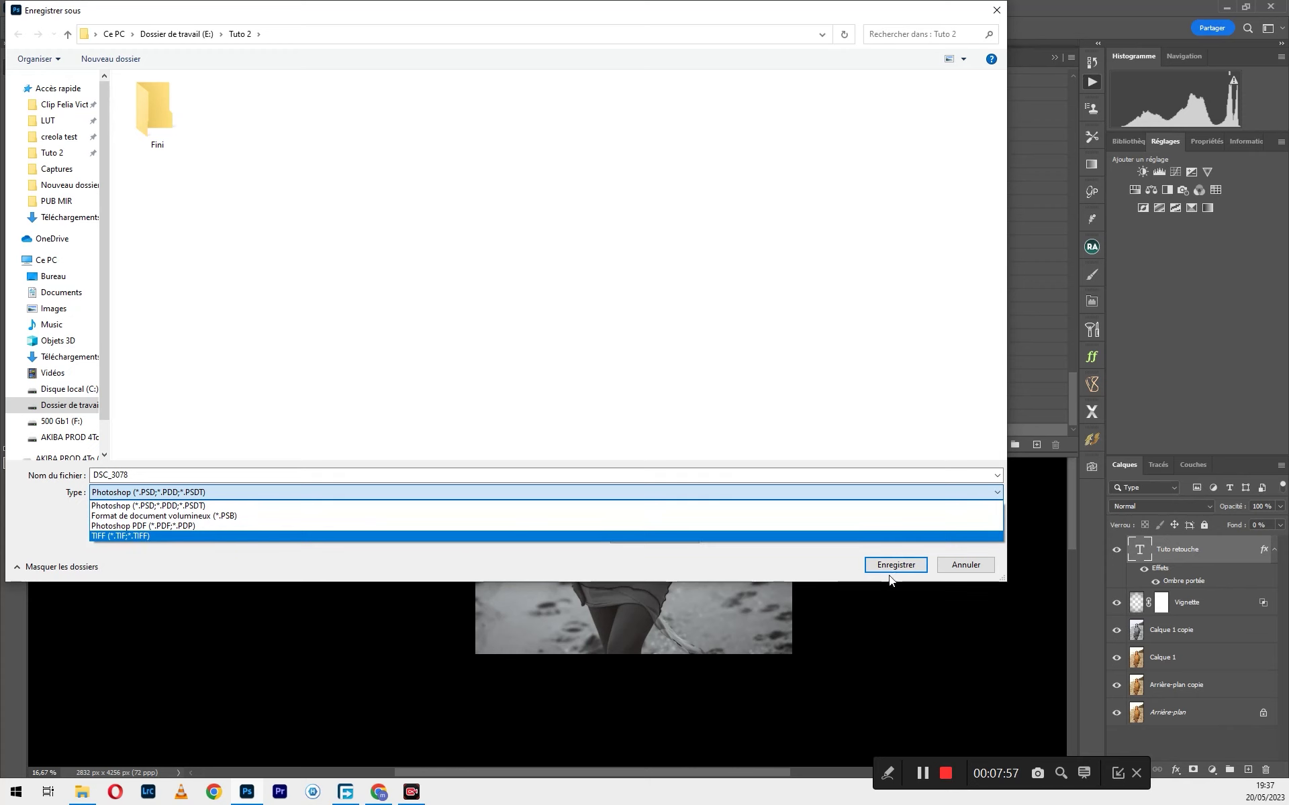
pyautogui.click(947, 562)
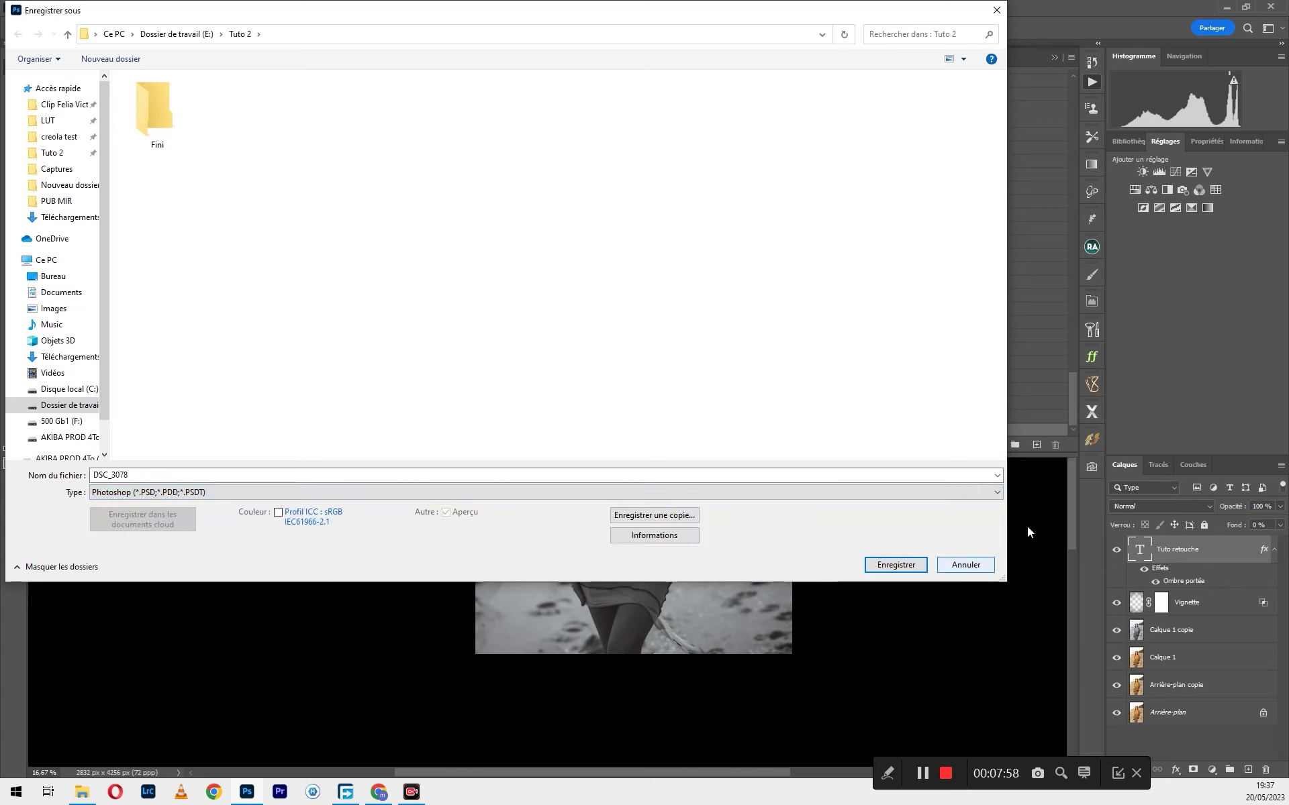
pyautogui.click(963, 565)
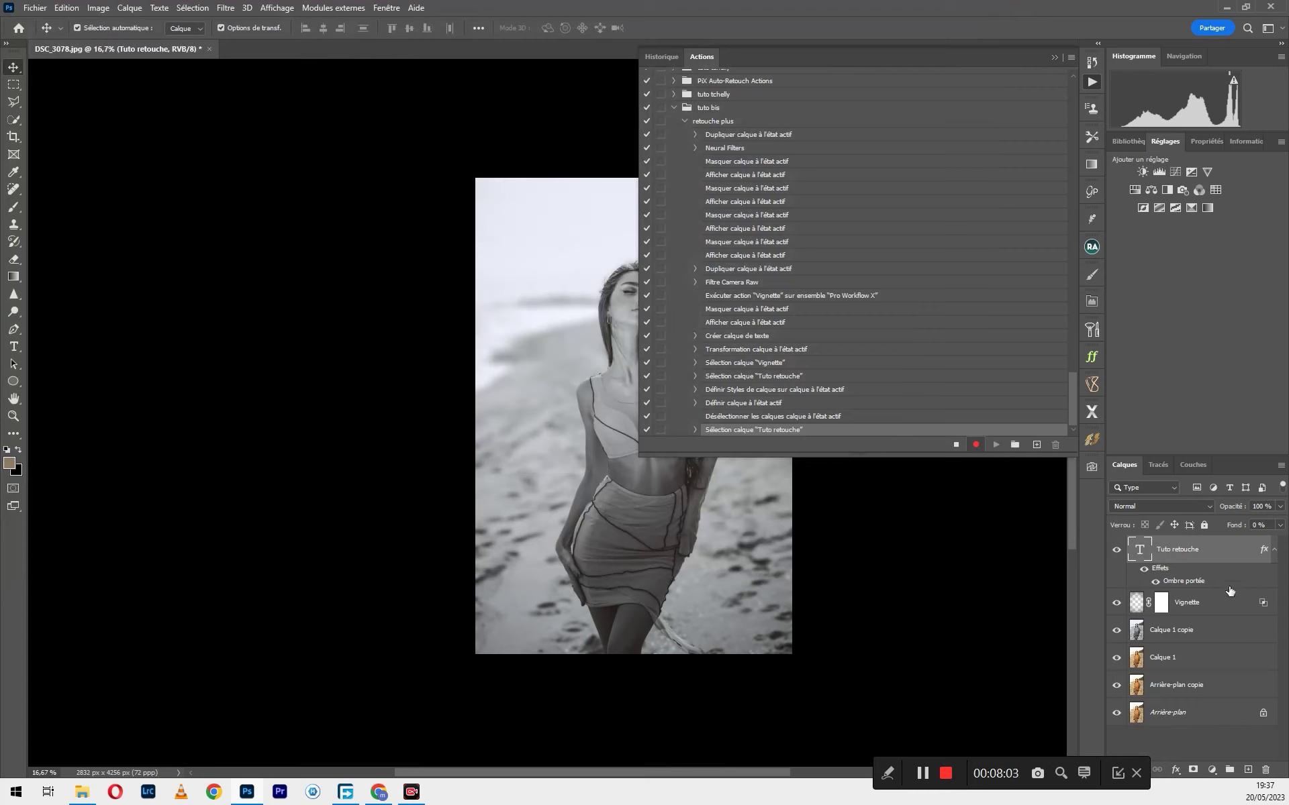
# - Select the Calque 1 copie layer and flatten the whole image into a single layer
pyautogui.rightClick(1216, 549)
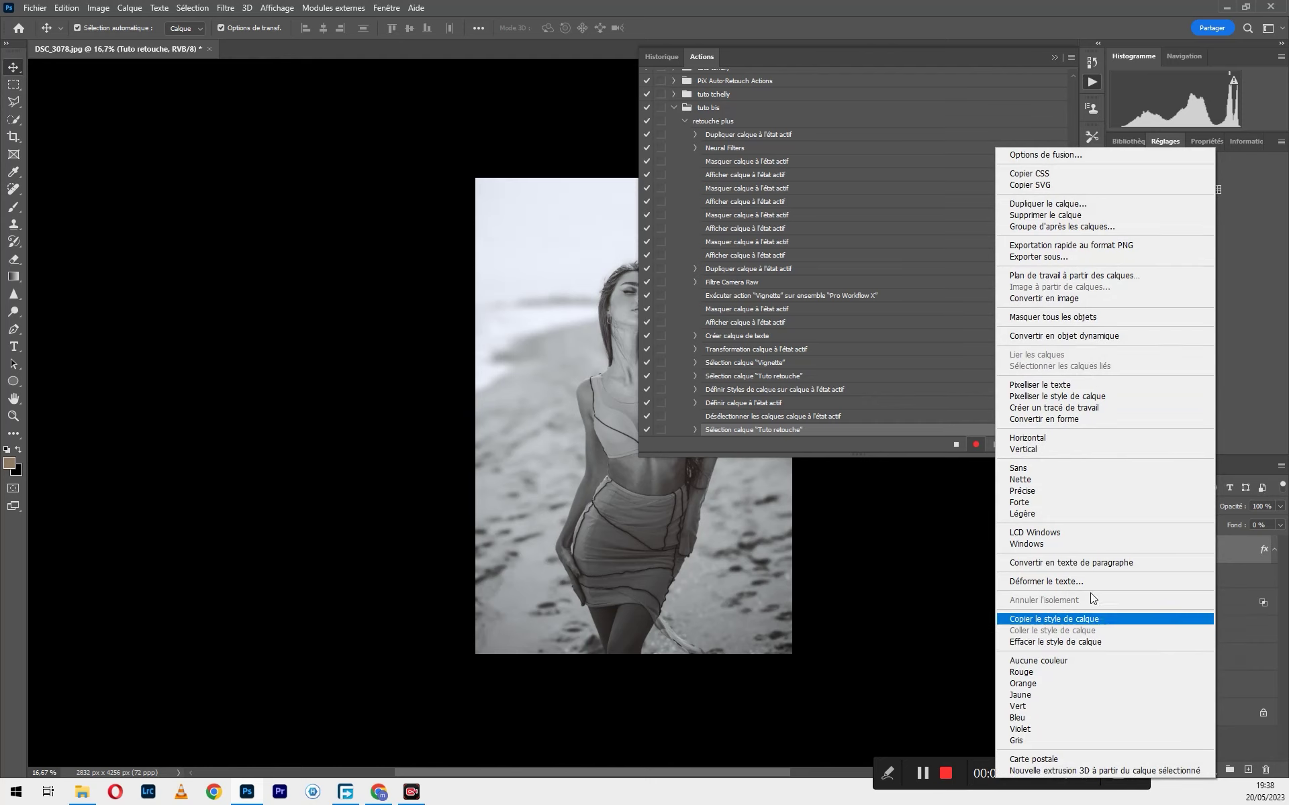
pyautogui.click(1233, 598)
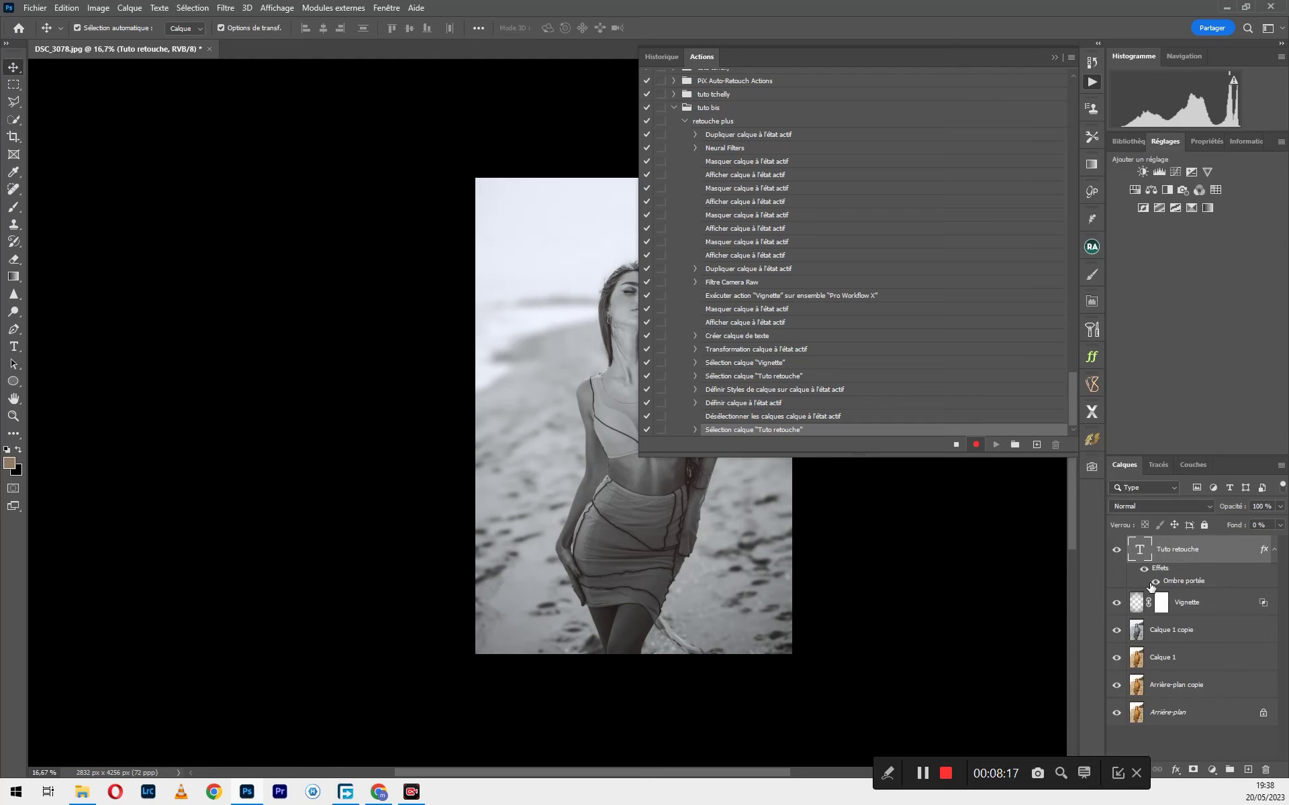
pyautogui.rightClick(1177, 626)
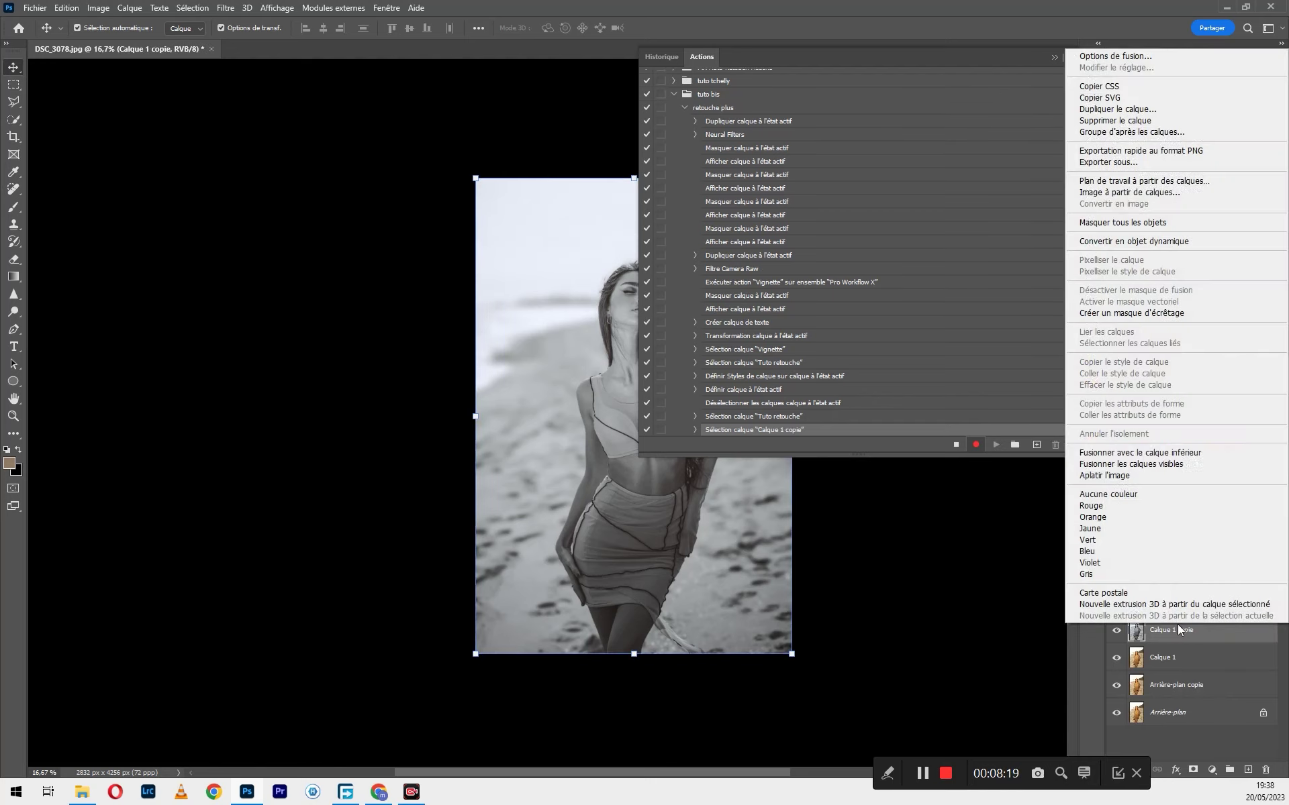
pyautogui.click(1174, 472)
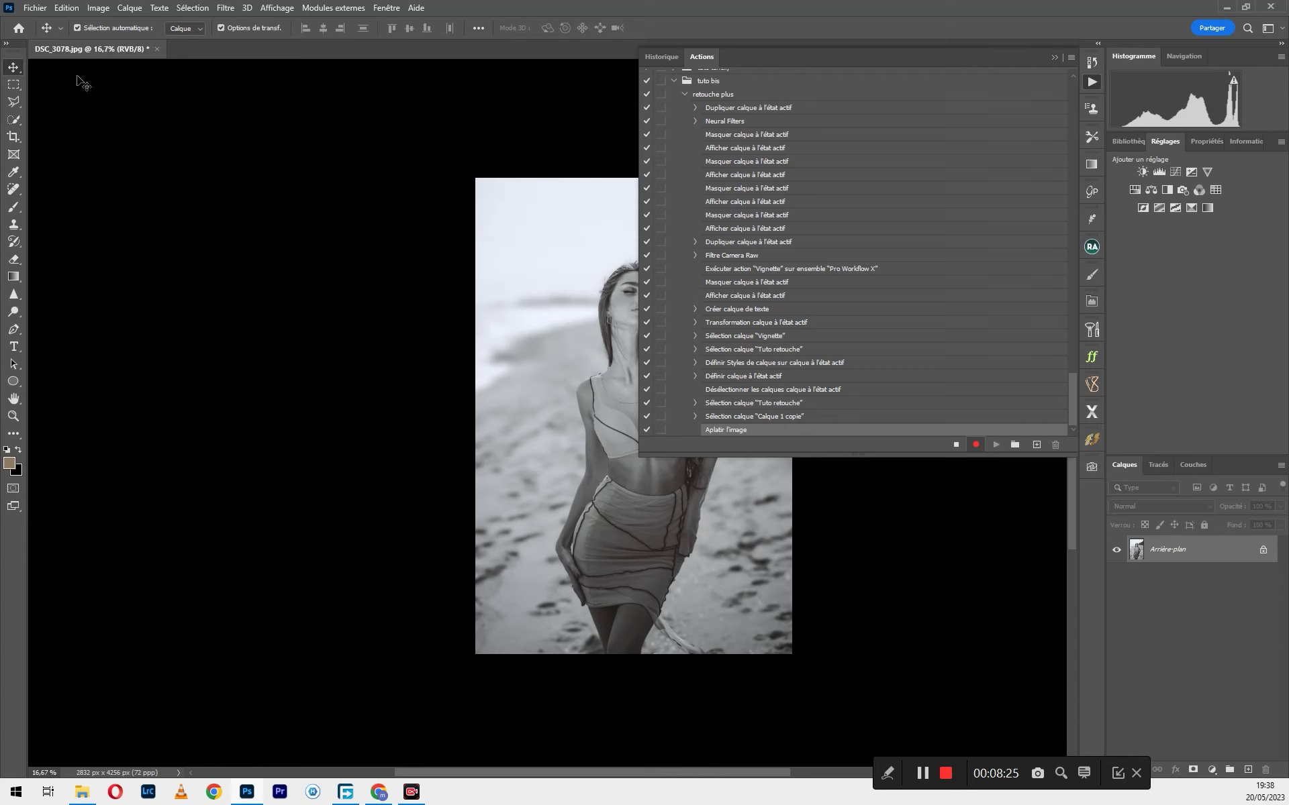
# - Save the flattened image as a JPEG named DSC_3078g in the Tuto 2 folder, at quality 12 with the progressive optimised format
pyautogui.click(35, 13)
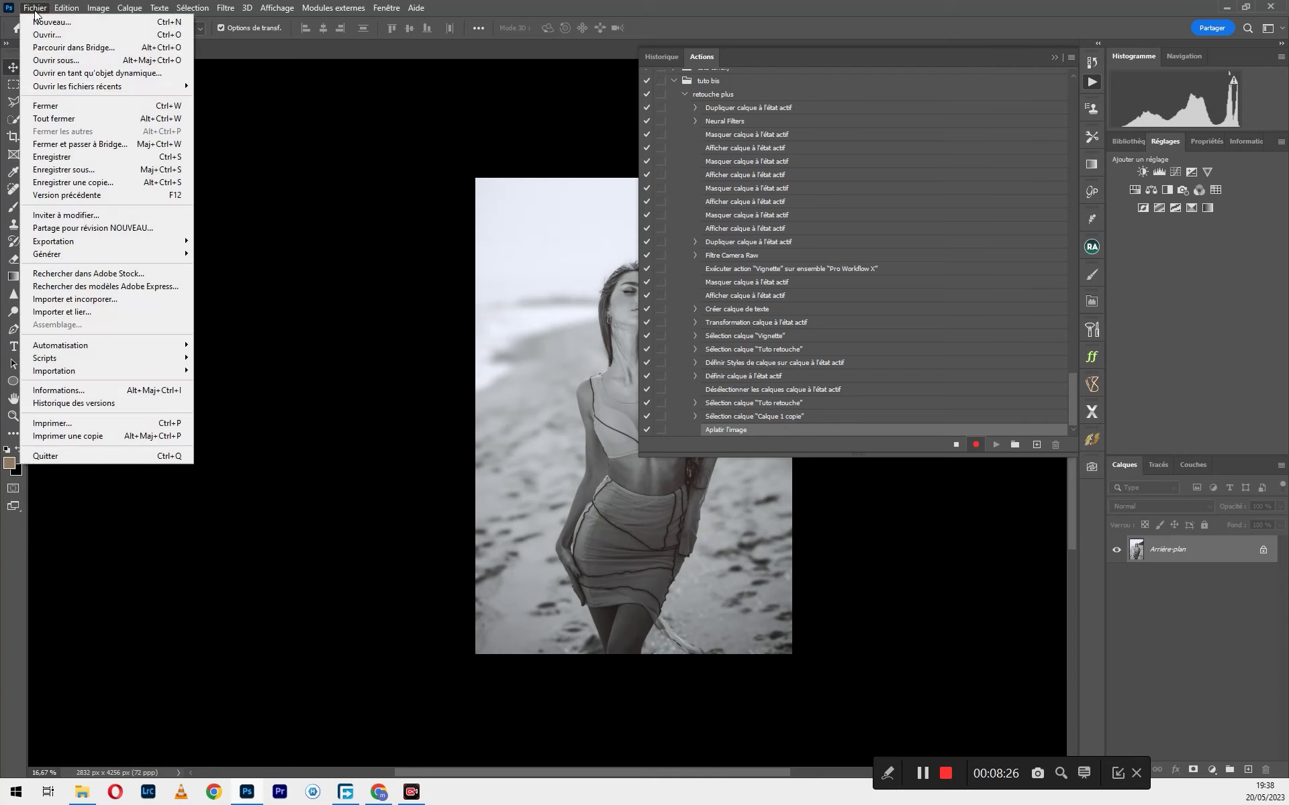
pyautogui.click(65, 171)
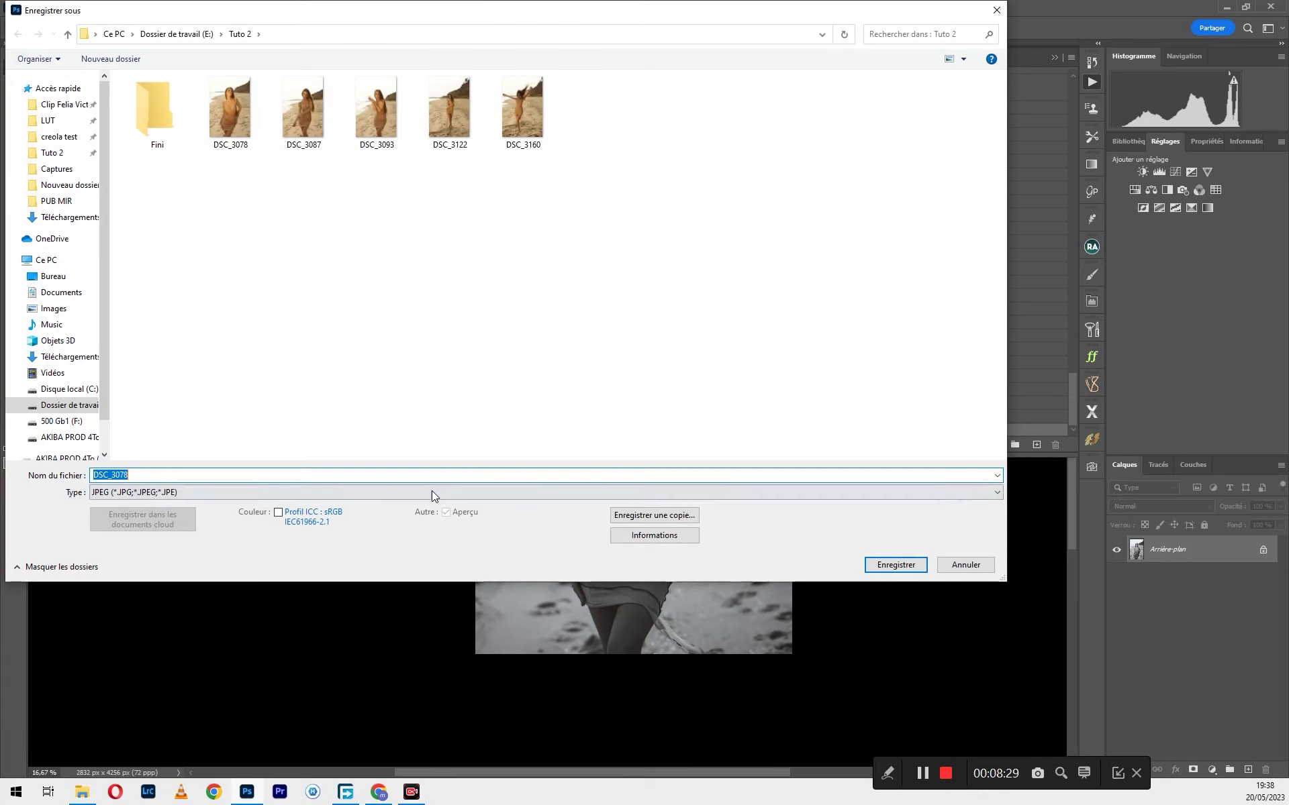
pyautogui.click(431, 491)
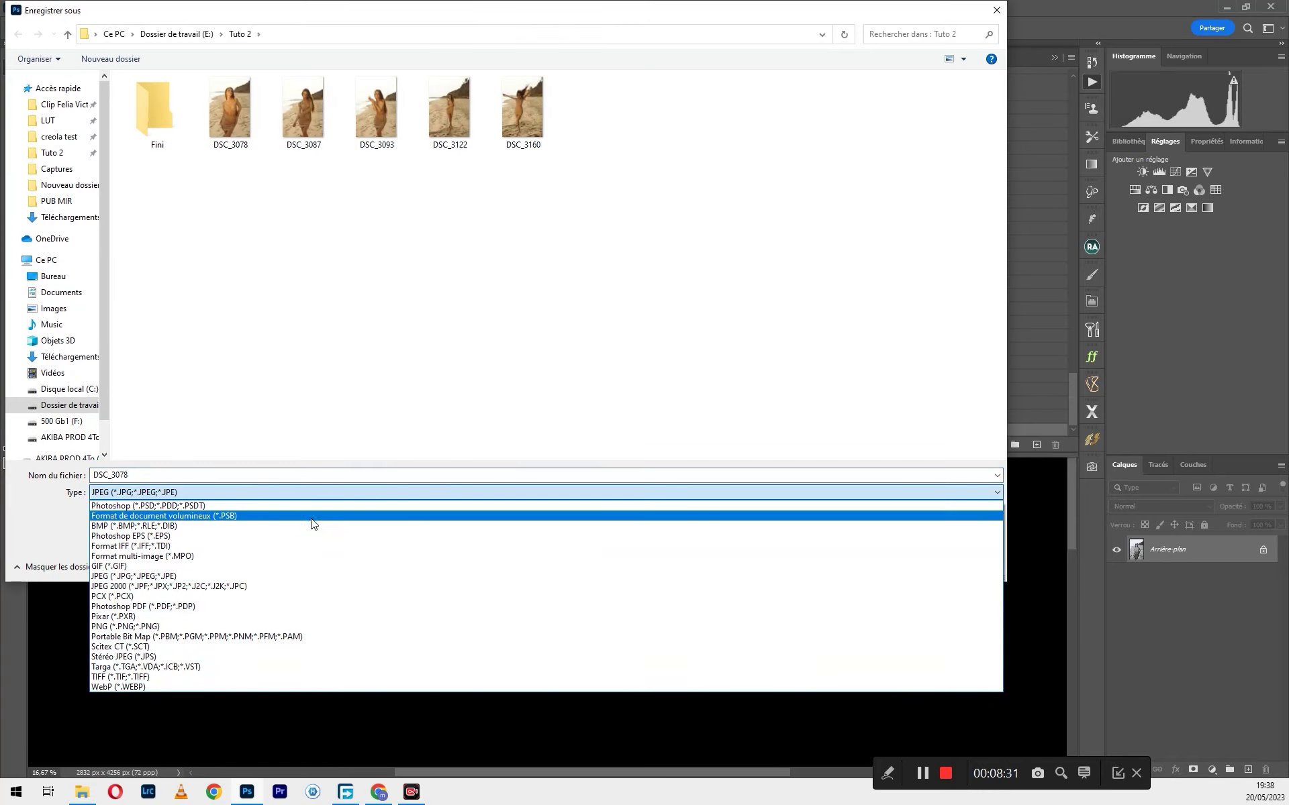
pyautogui.click(206, 576)
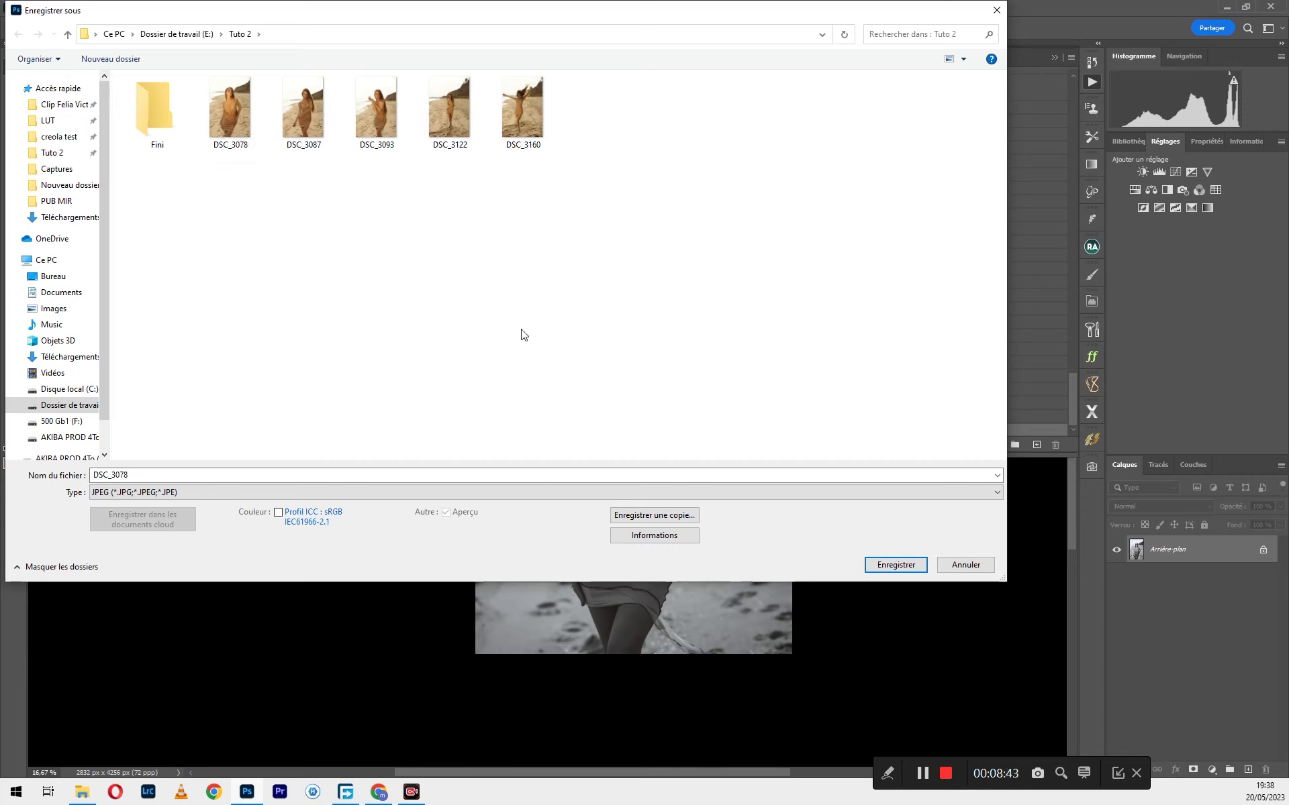
pyautogui.click(124, 475)
pyautogui.click(142, 474)
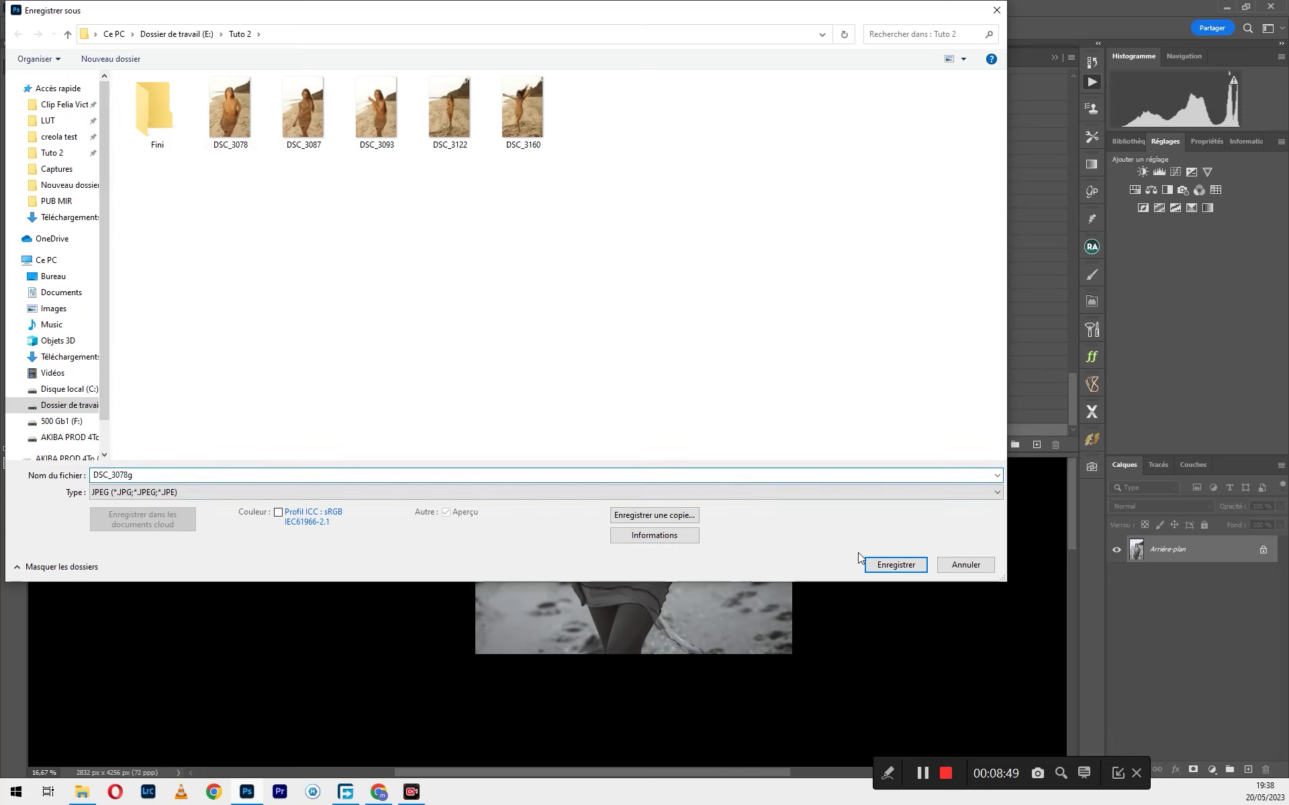
pyautogui.click(873, 568)
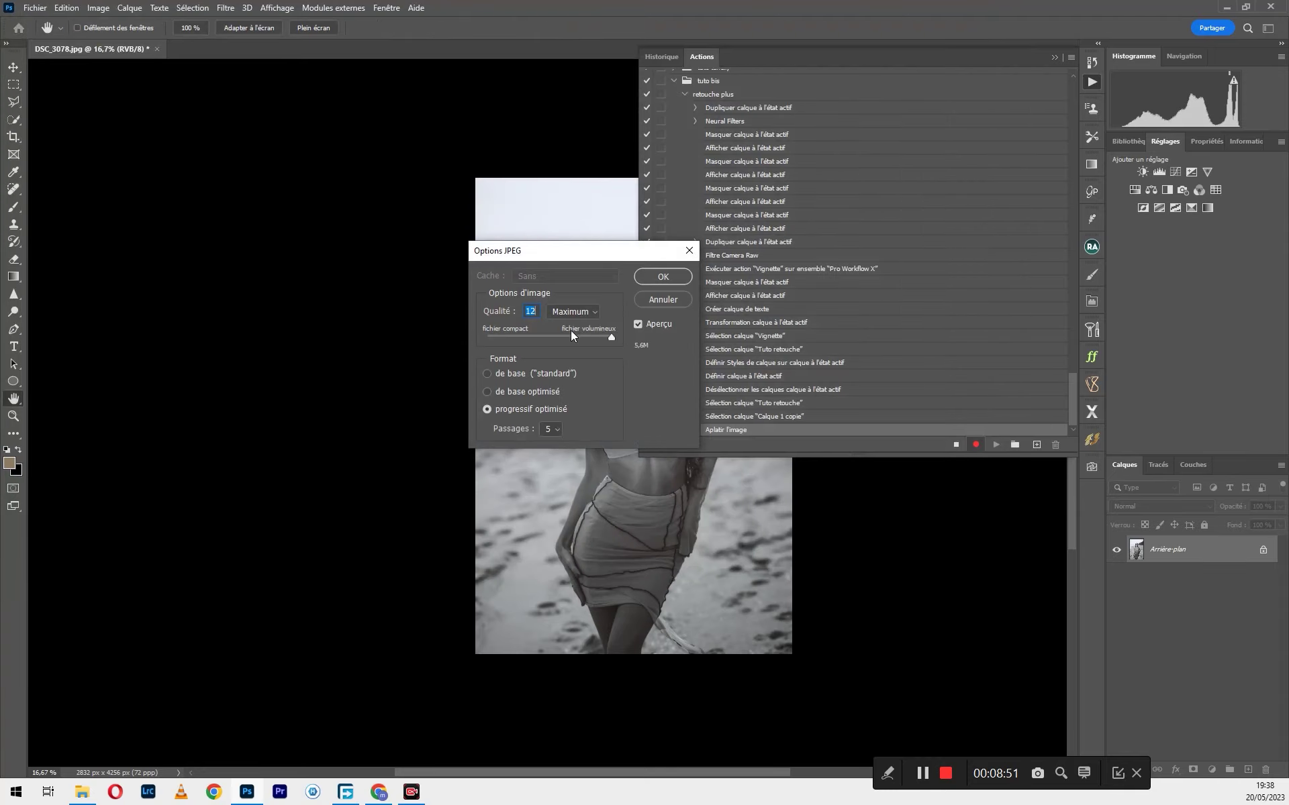
pyautogui.click(651, 278)
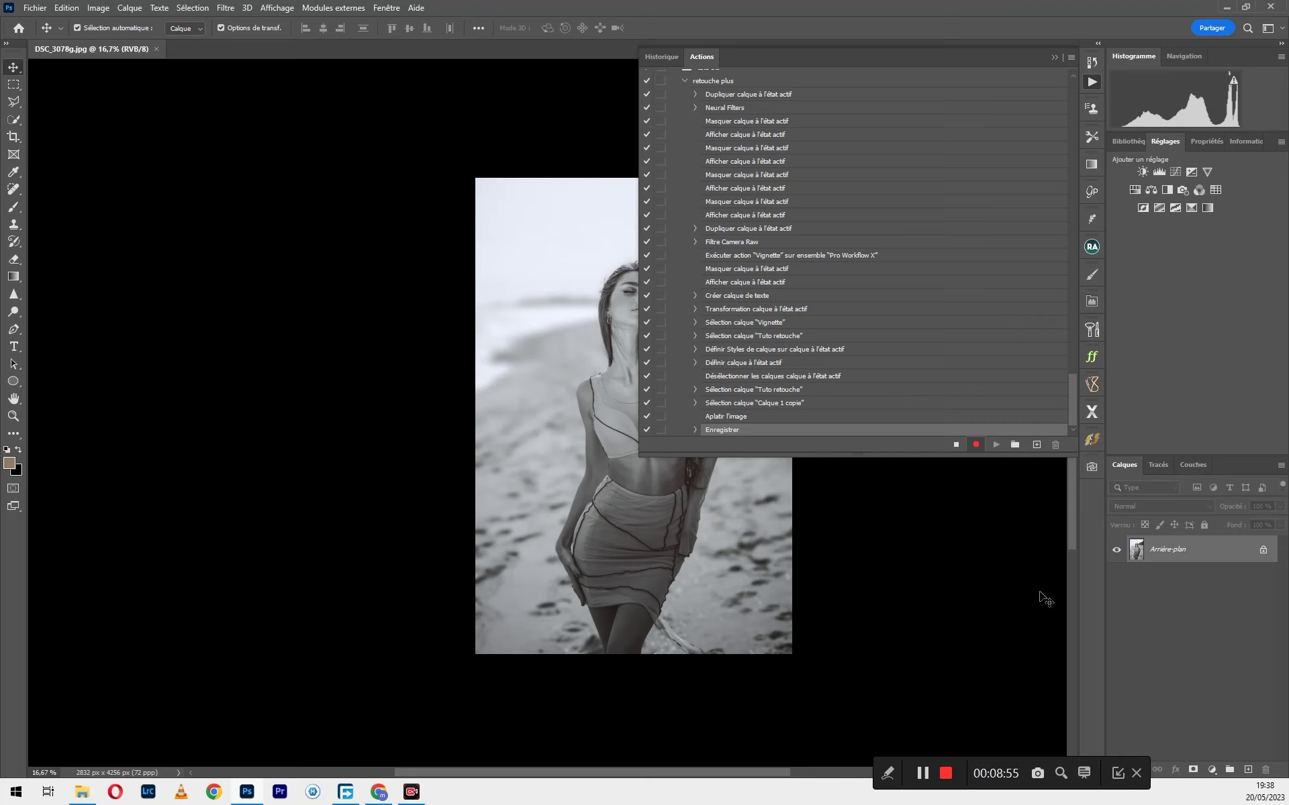
# - Expand the recorded save operation to review its details, and stop recording the retouche plus action
pyautogui.click(695, 429)
pyautogui.scroll(-1, 791, 438)
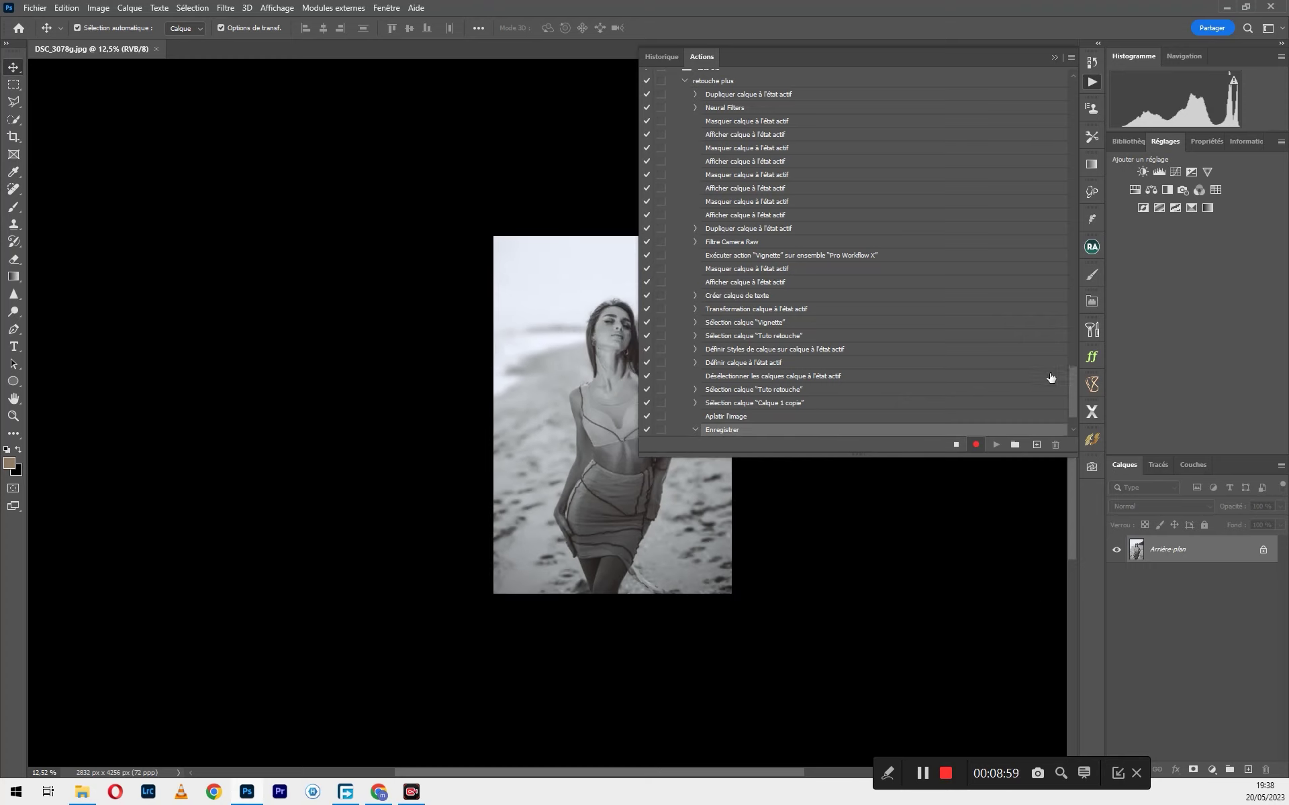
pyautogui.scroll(-2, 1074, 381)
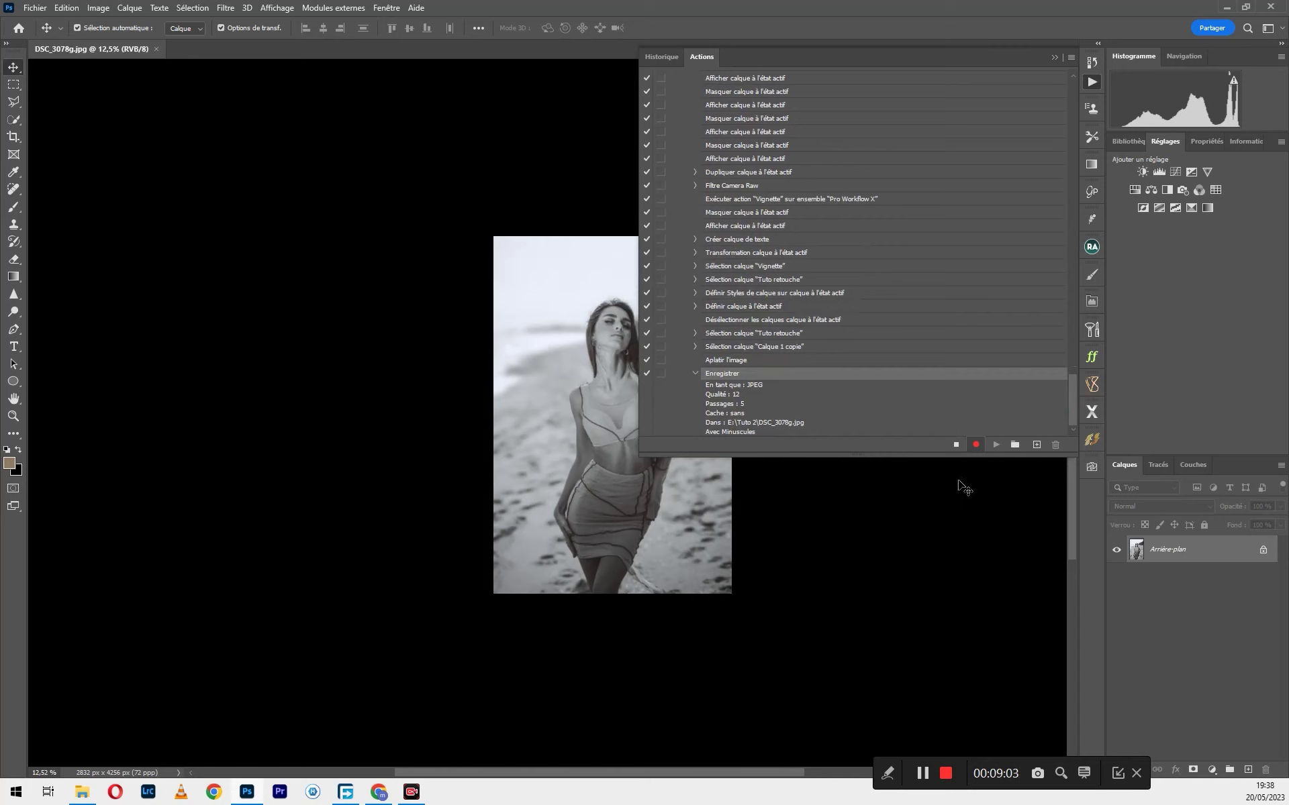
pyautogui.click(957, 446)
# - Switch to File Explorer, view the saved DSC_3078g image from the Tuto 2 folder, and close the viewer
pyautogui.click(93, 800)
pyautogui.click(600, 350)
pyautogui.doubleClick(600, 350)
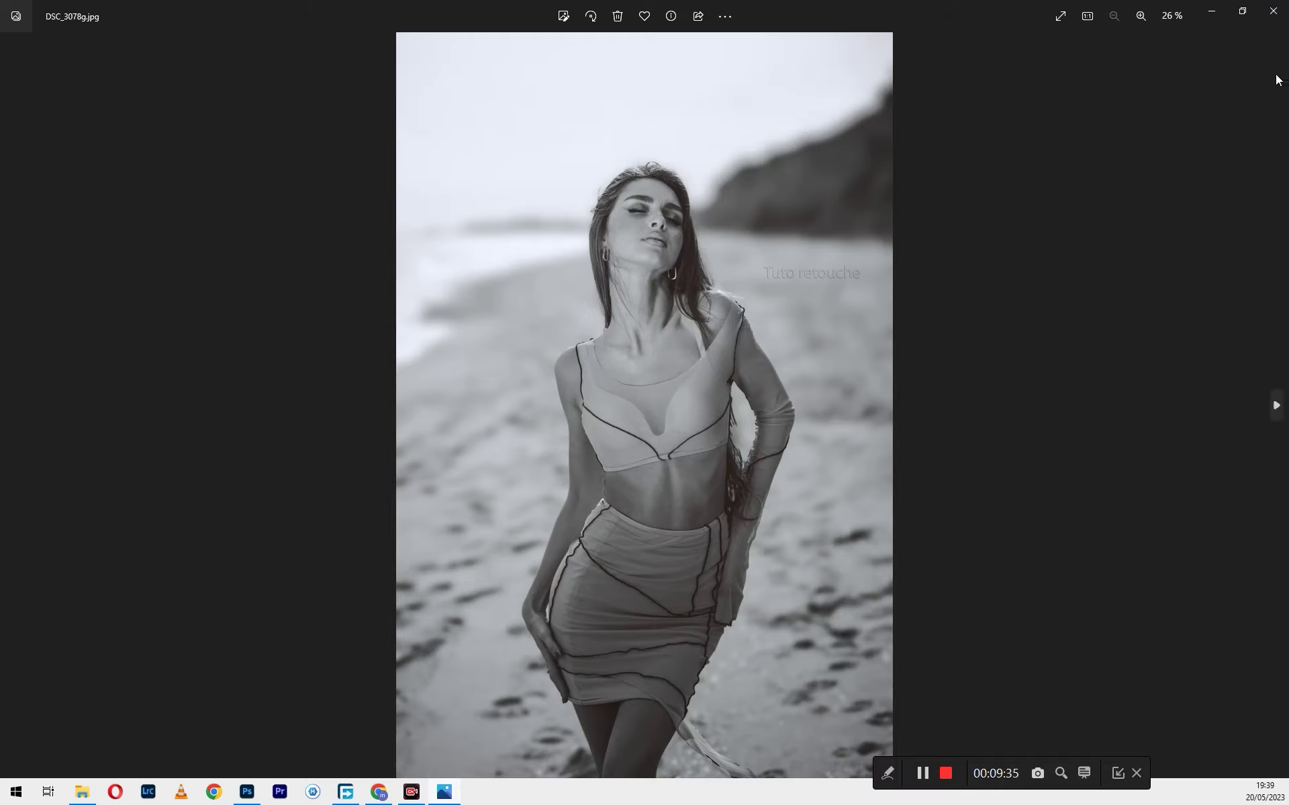
pyautogui.click(1267, 20)
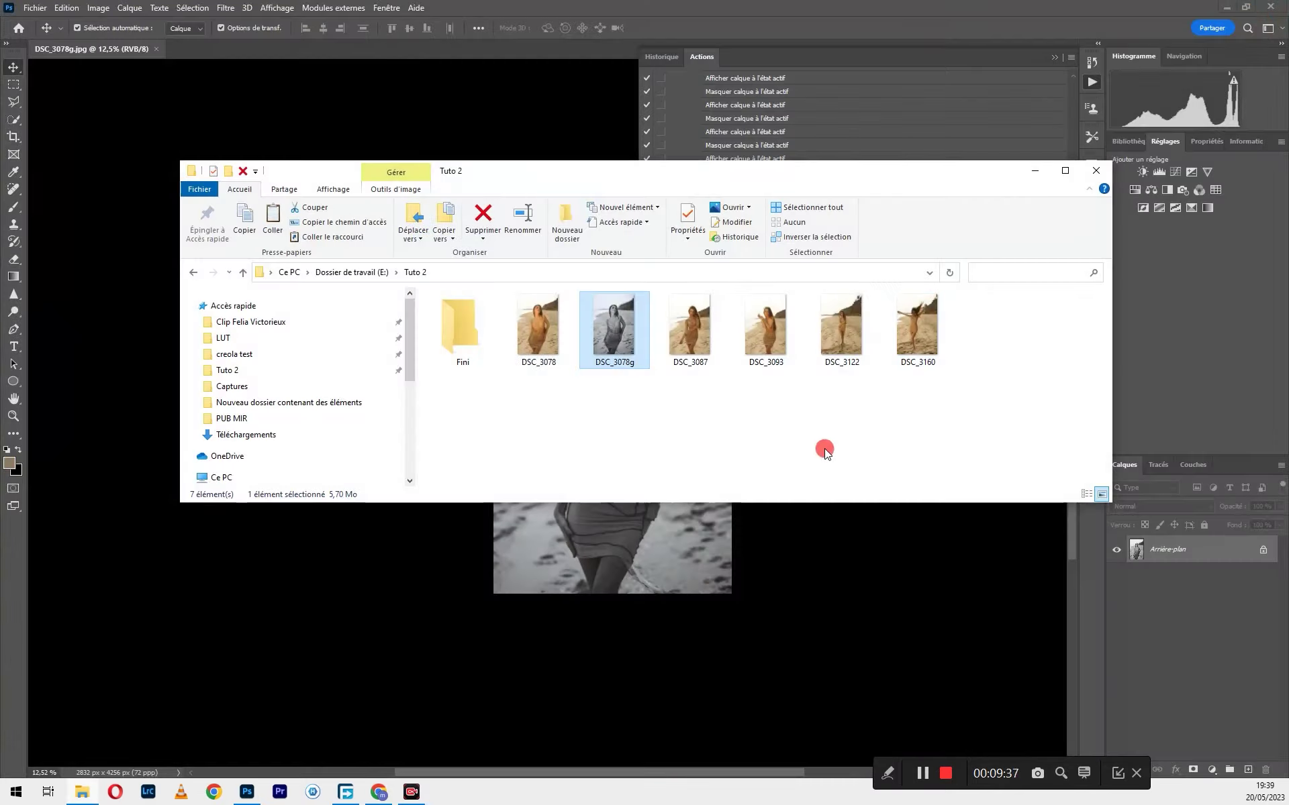
# - Delete the DSC_3078g file from the Tuto 2 folder and return to Photoshop
pyautogui.rightClick(618, 336)
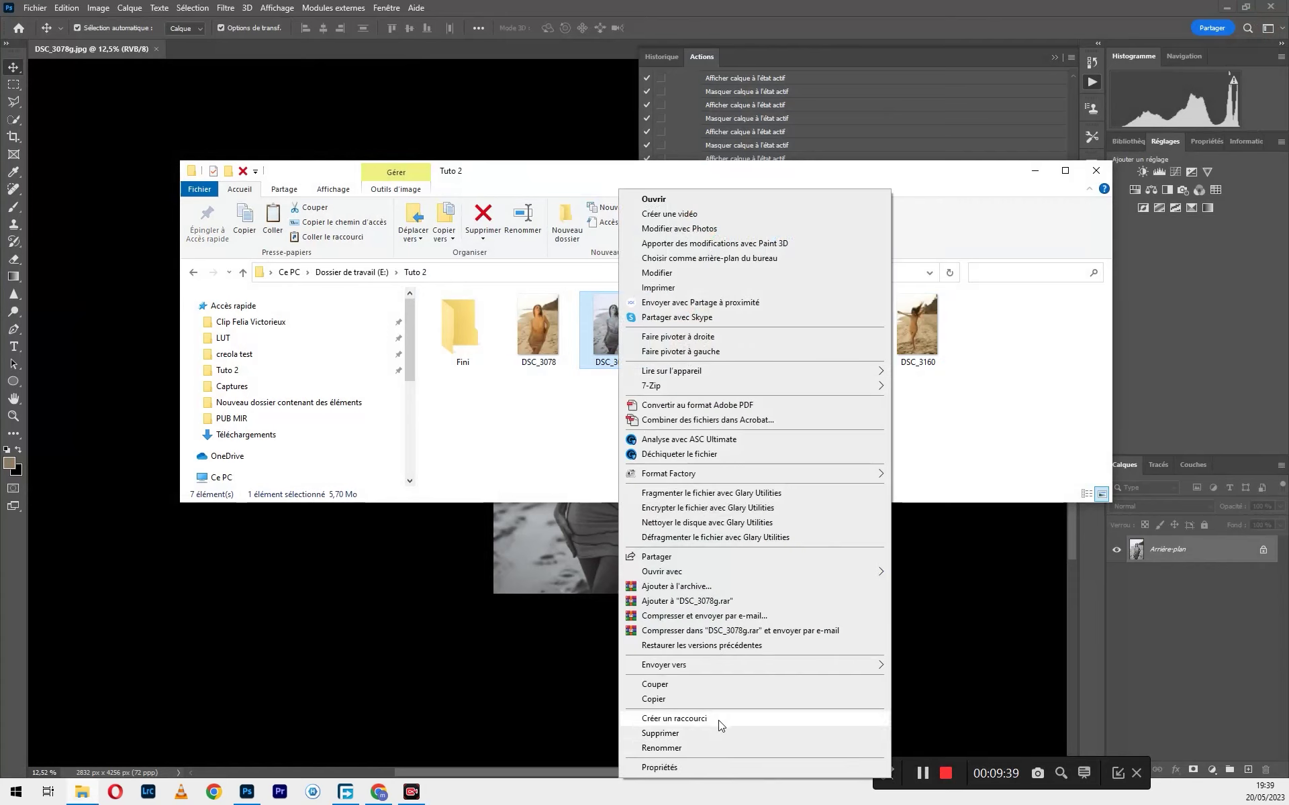
pyautogui.click(722, 735)
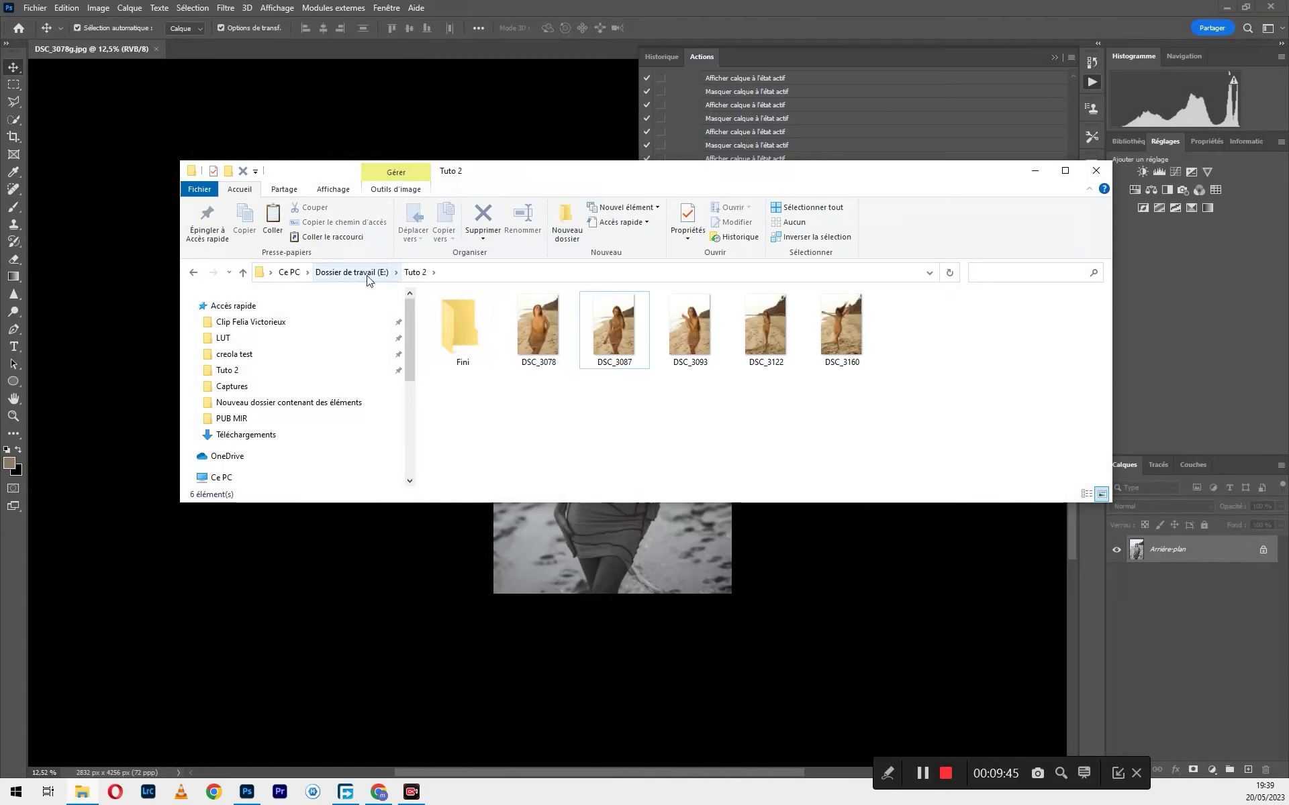
pyautogui.click(763, 392)
pyautogui.click(1168, 616)
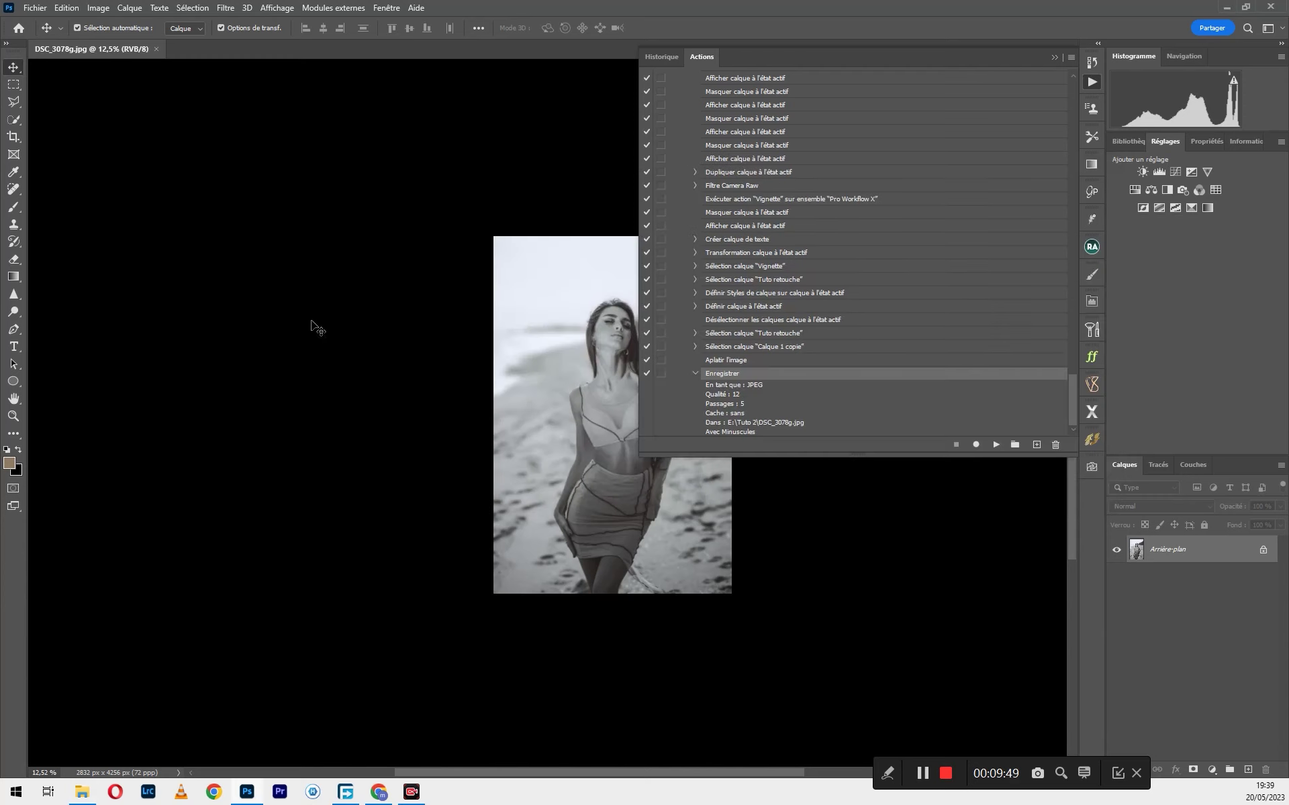
# - Open the batch processing settings (Traitement par lots) and move the dialog lower on the canvas
pyautogui.click(40, 9)
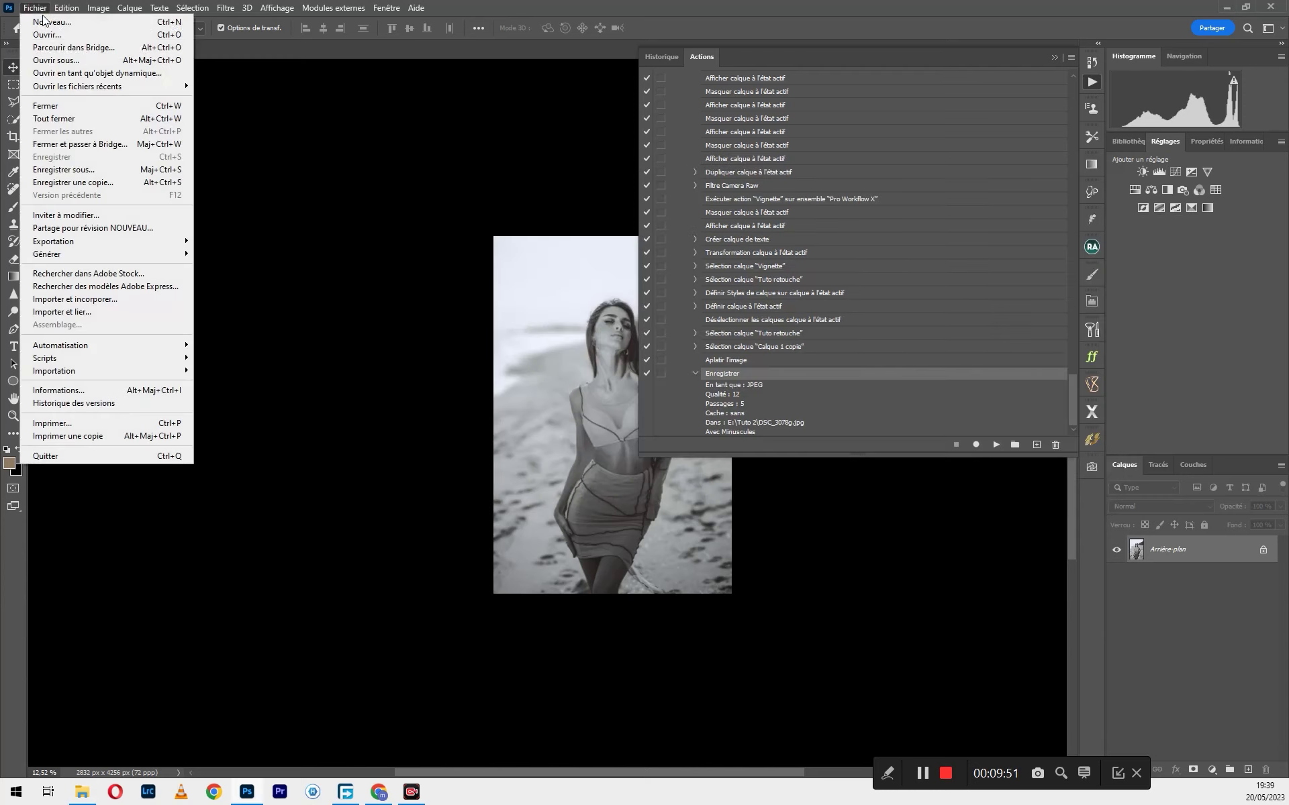
pyautogui.moveTo(62, 346)
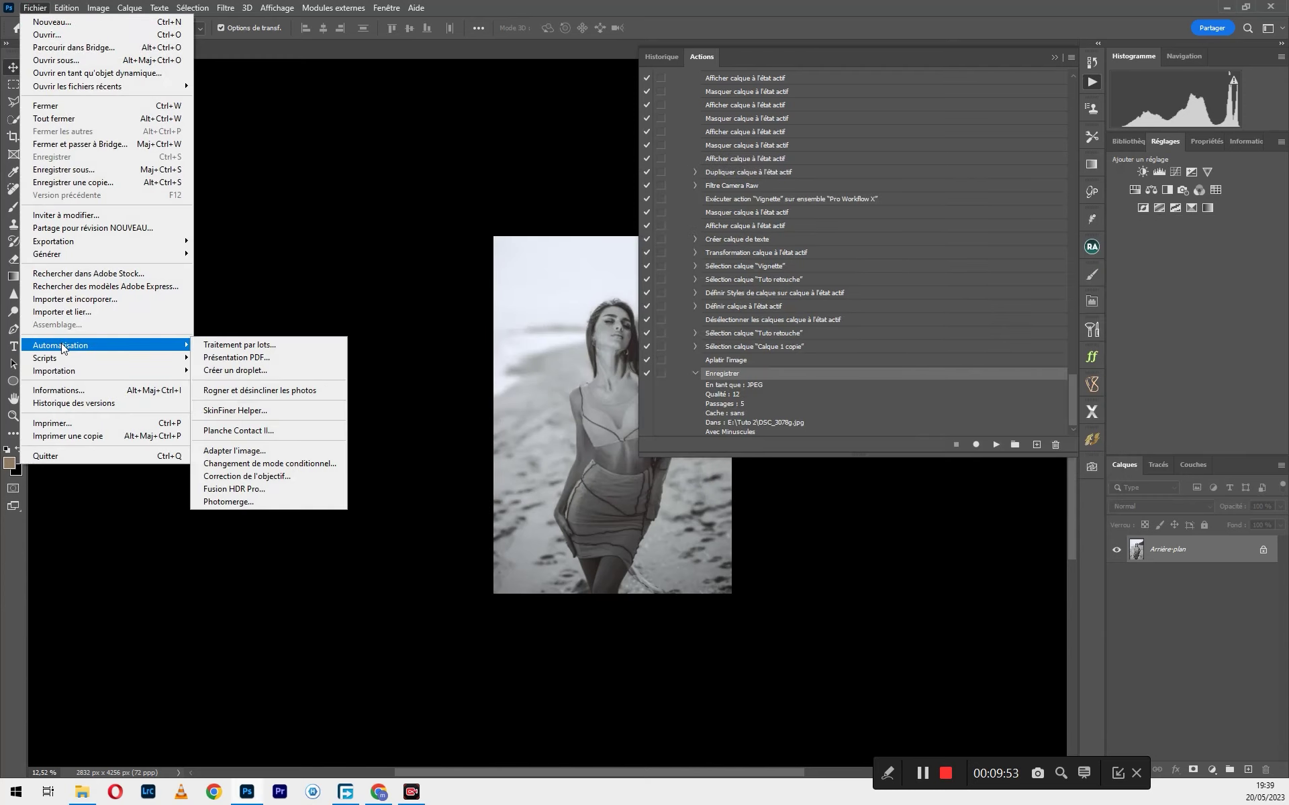
pyautogui.click(247, 345)
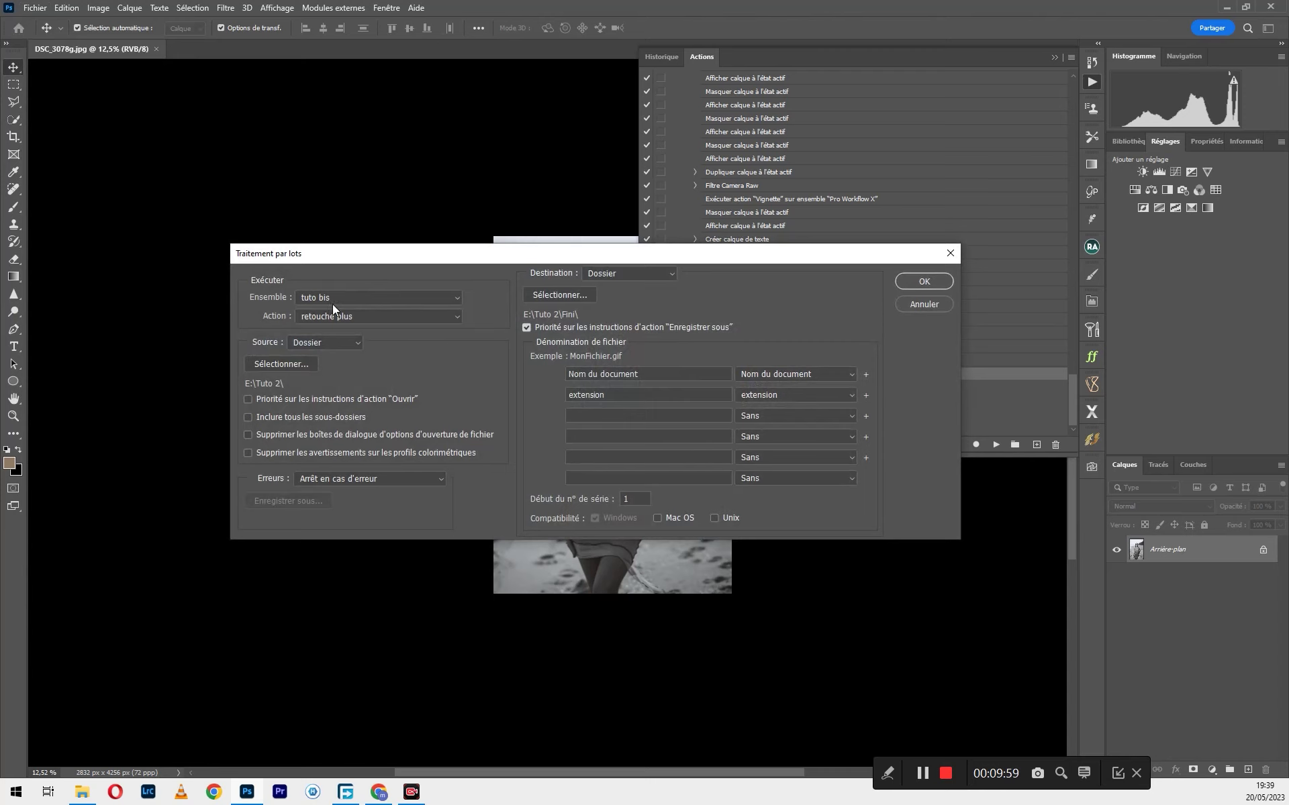
pyautogui.moveTo(497, 255); pyautogui.dragTo(460, 341)
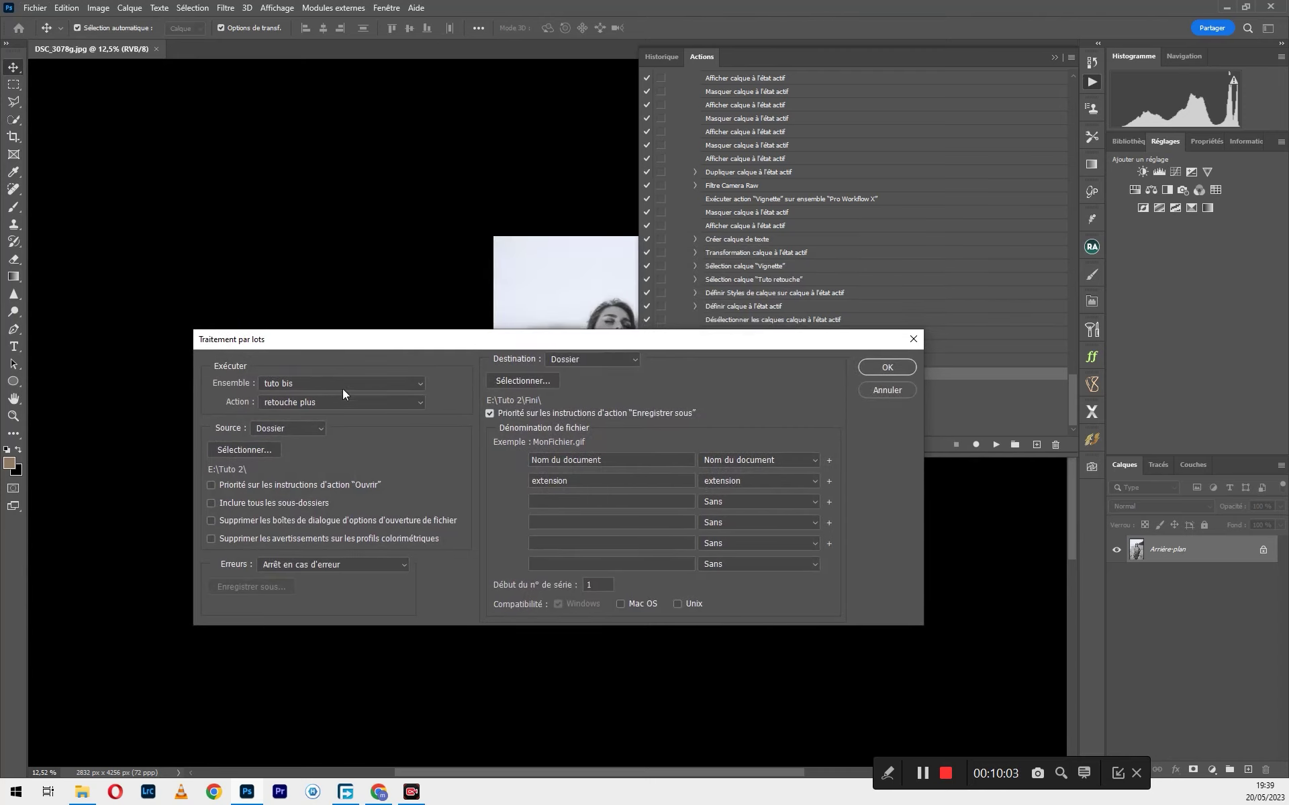
# - Switch the batch action set to Pro Workflow X and browse the actions it offers
pyautogui.click(408, 382)
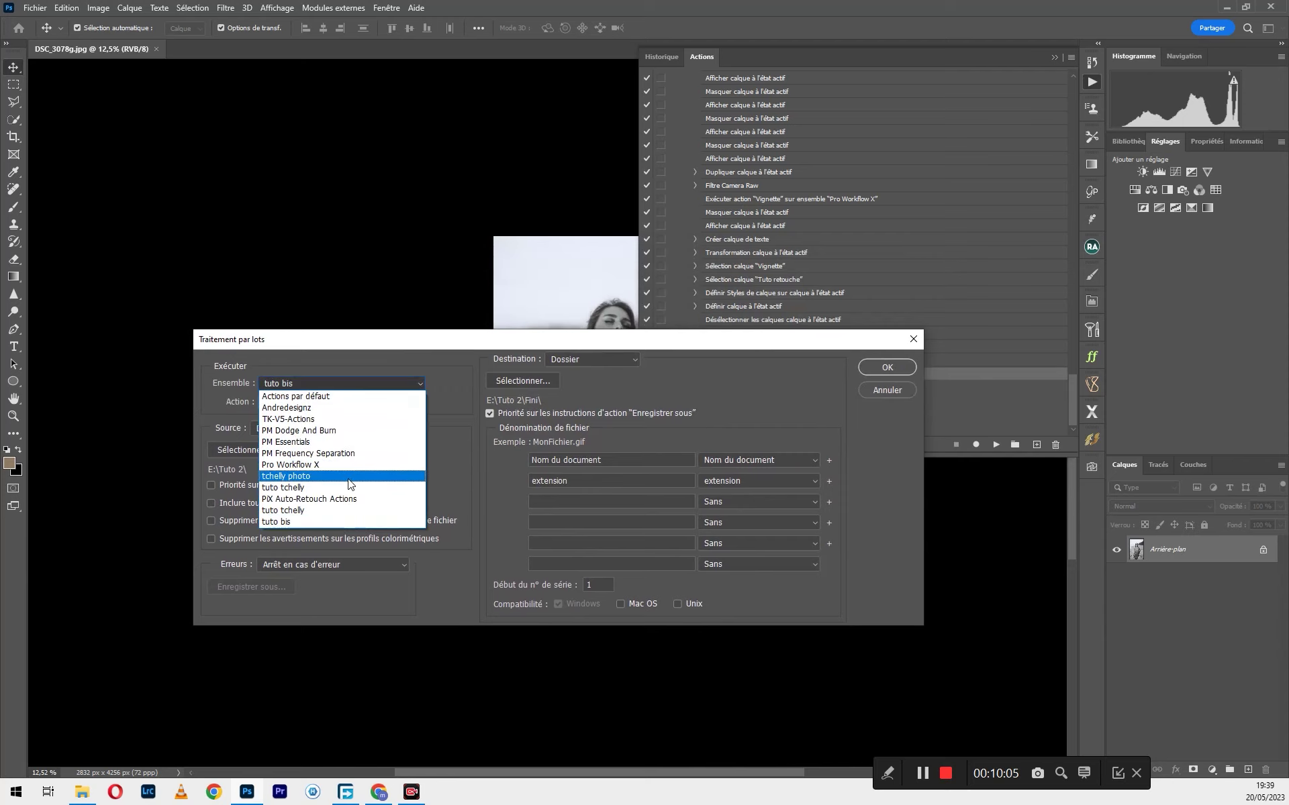
pyautogui.click(376, 464)
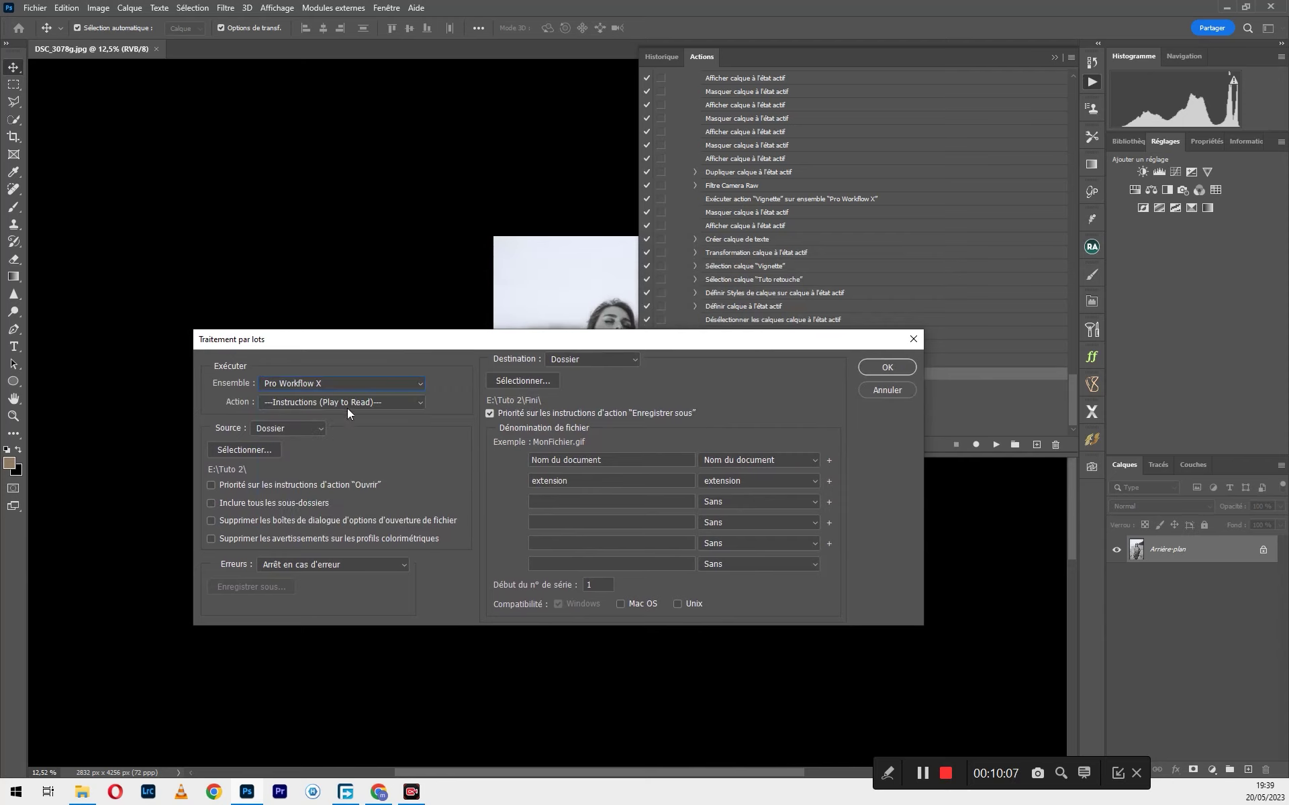
pyautogui.click(395, 402)
pyautogui.scroll(-3, 382, 521)
pyautogui.scroll(3, 383, 521)
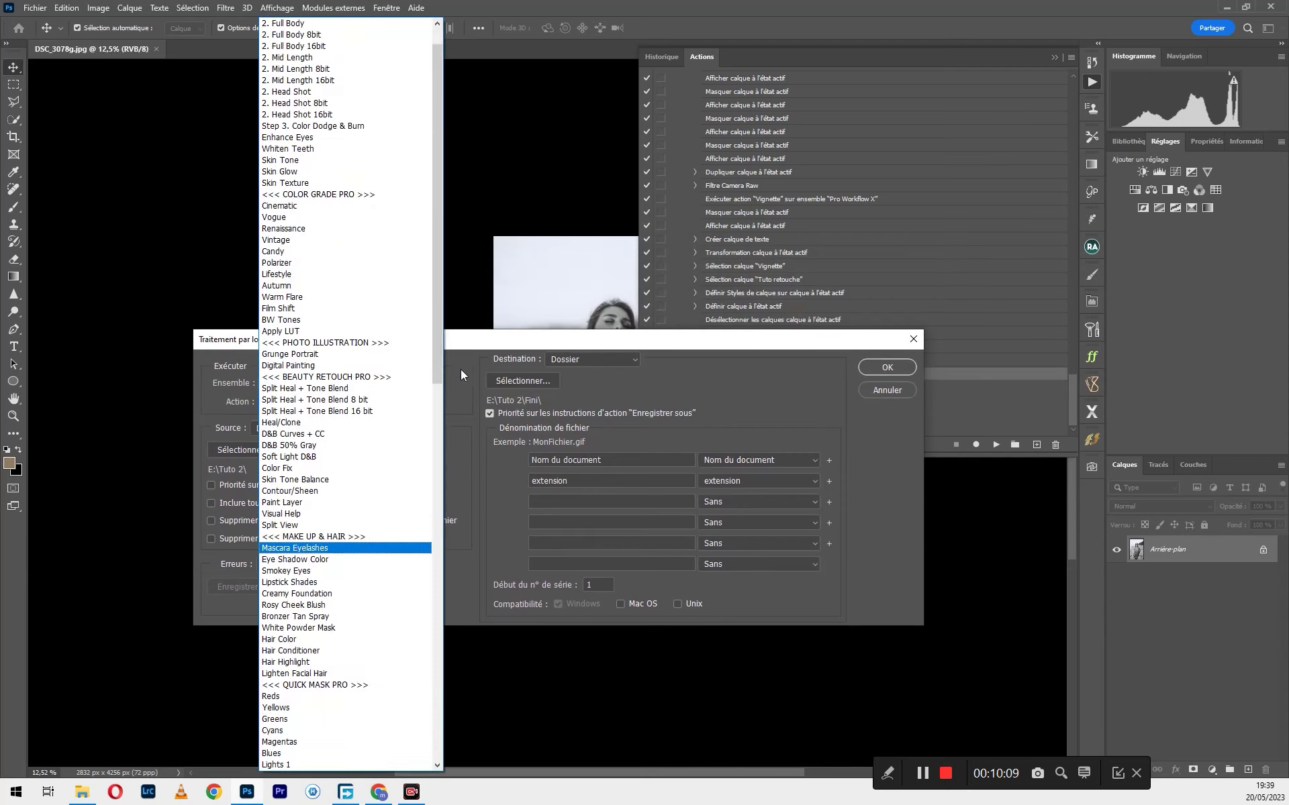
pyautogui.press('Escape')
# - Set the batch to run the retouche plus action from the tuto bis set
pyautogui.click(398, 388)
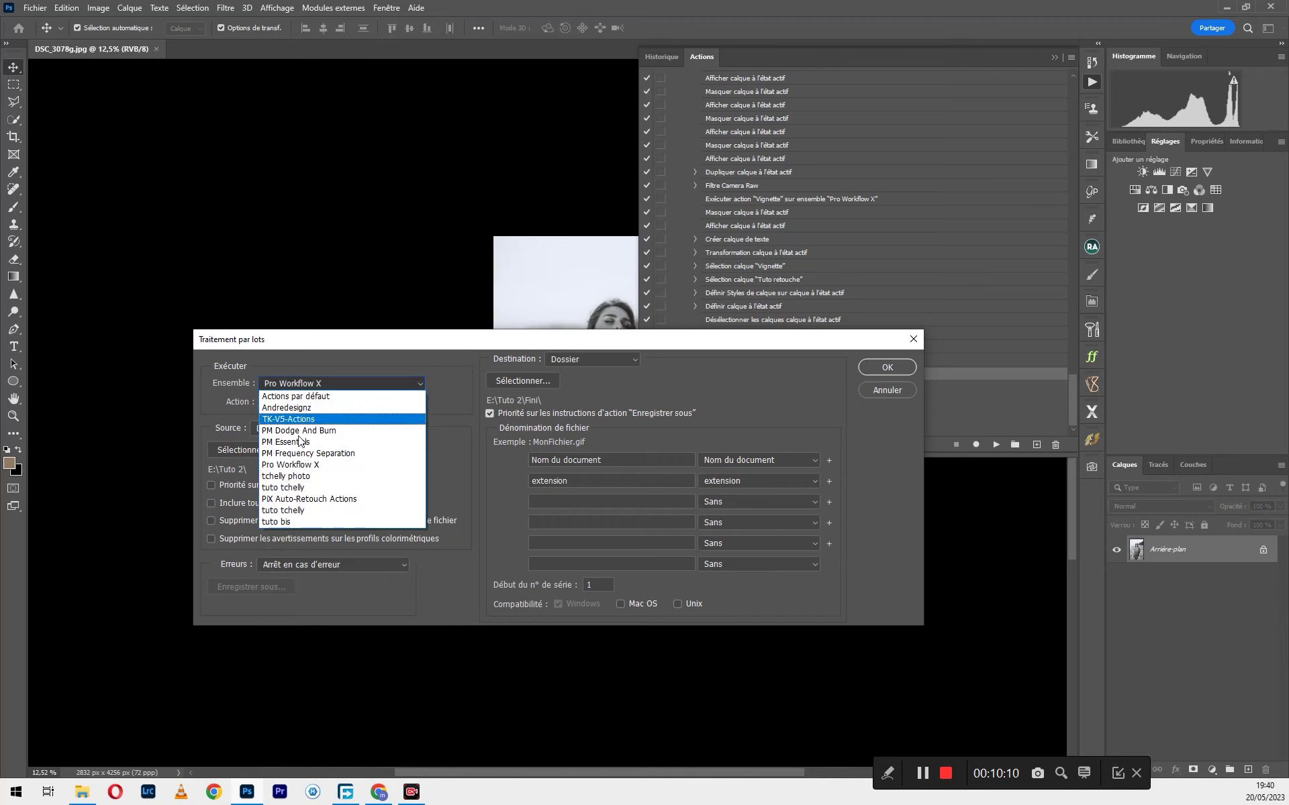
pyautogui.click(297, 523)
pyautogui.click(385, 401)
pyautogui.click(385, 402)
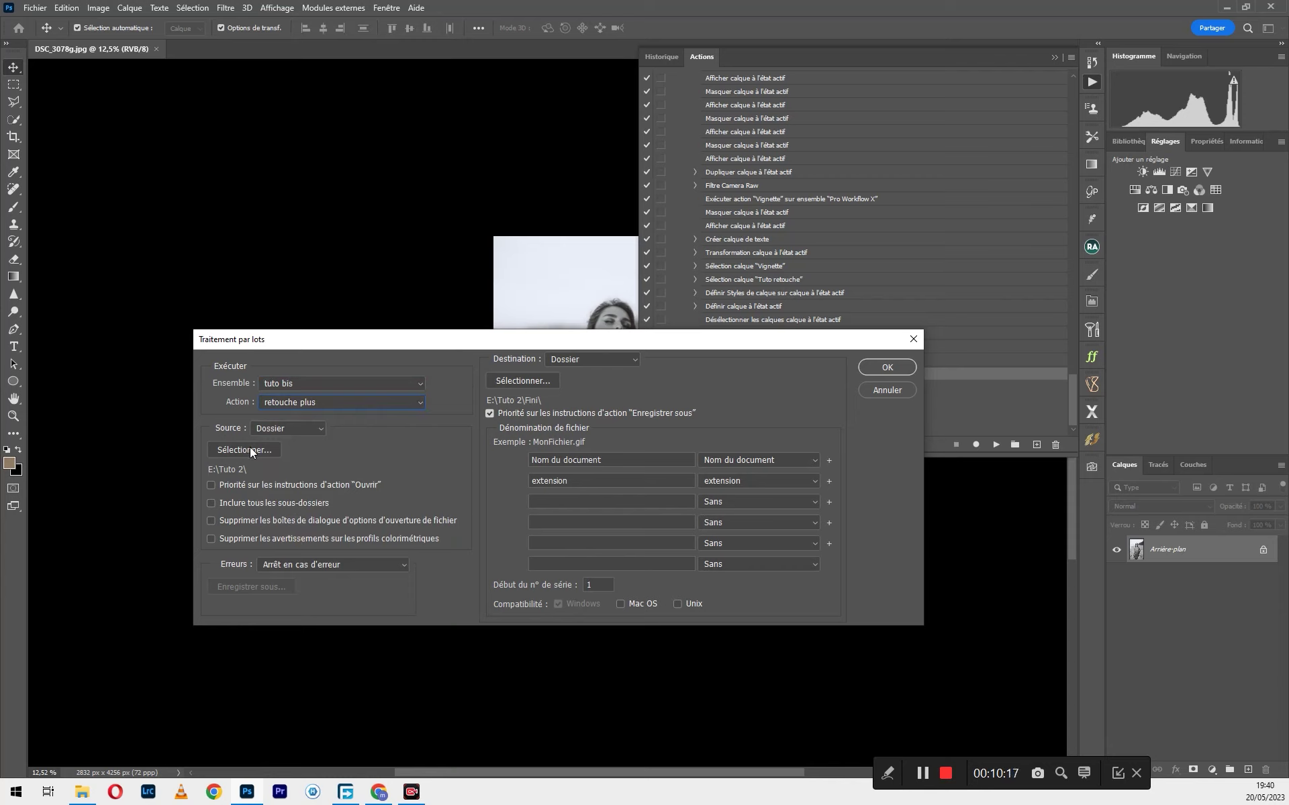
# - Keep Dossier as the batch source type and choose E:\Tuto 2 as the source folder
pyautogui.click(315, 429)
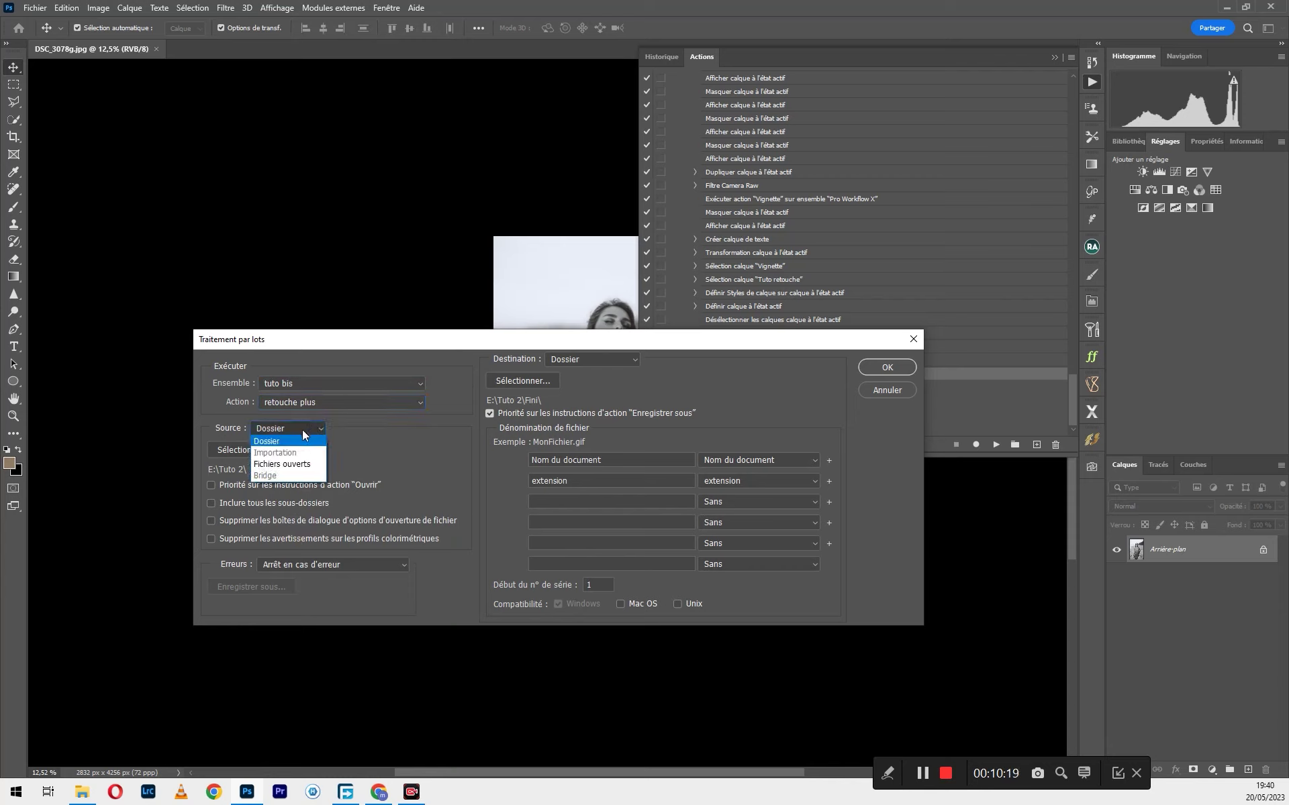
pyautogui.click(368, 444)
pyautogui.click(248, 453)
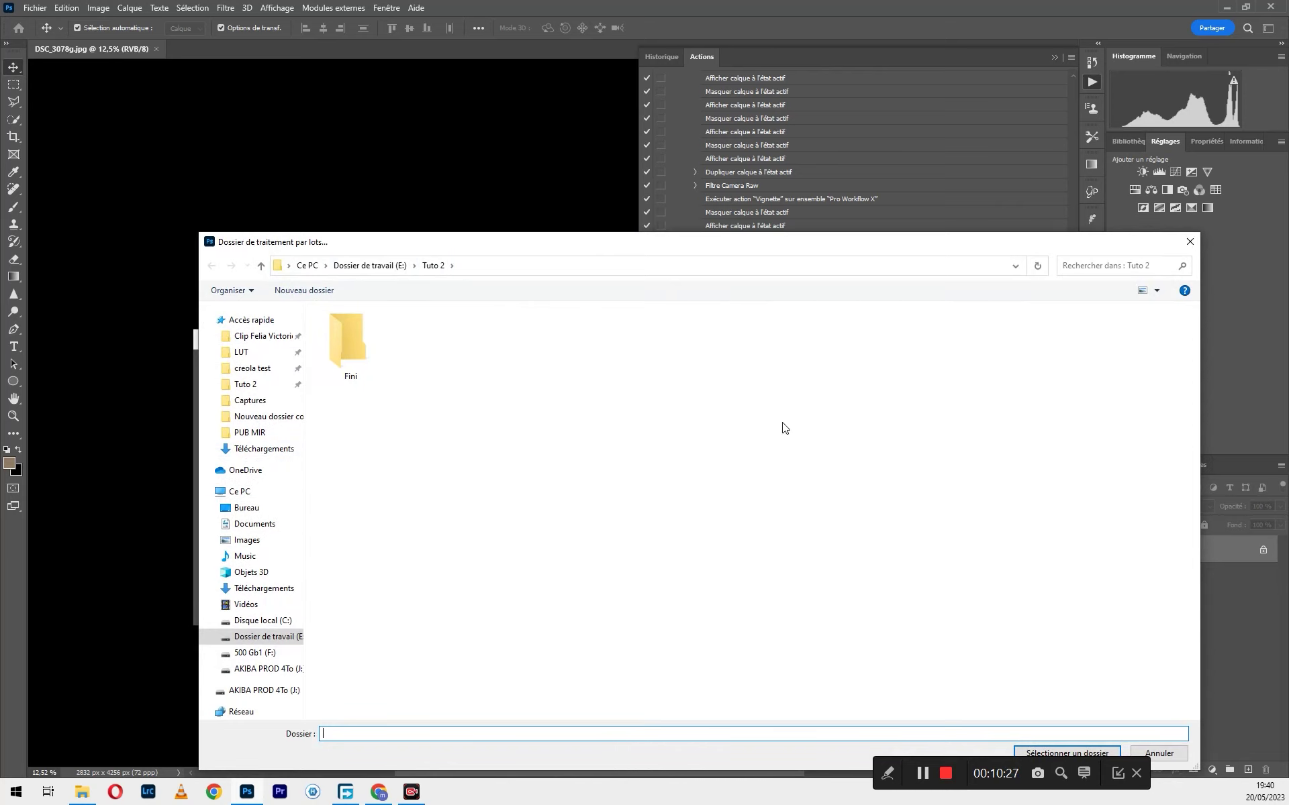
pyautogui.click(1080, 751)
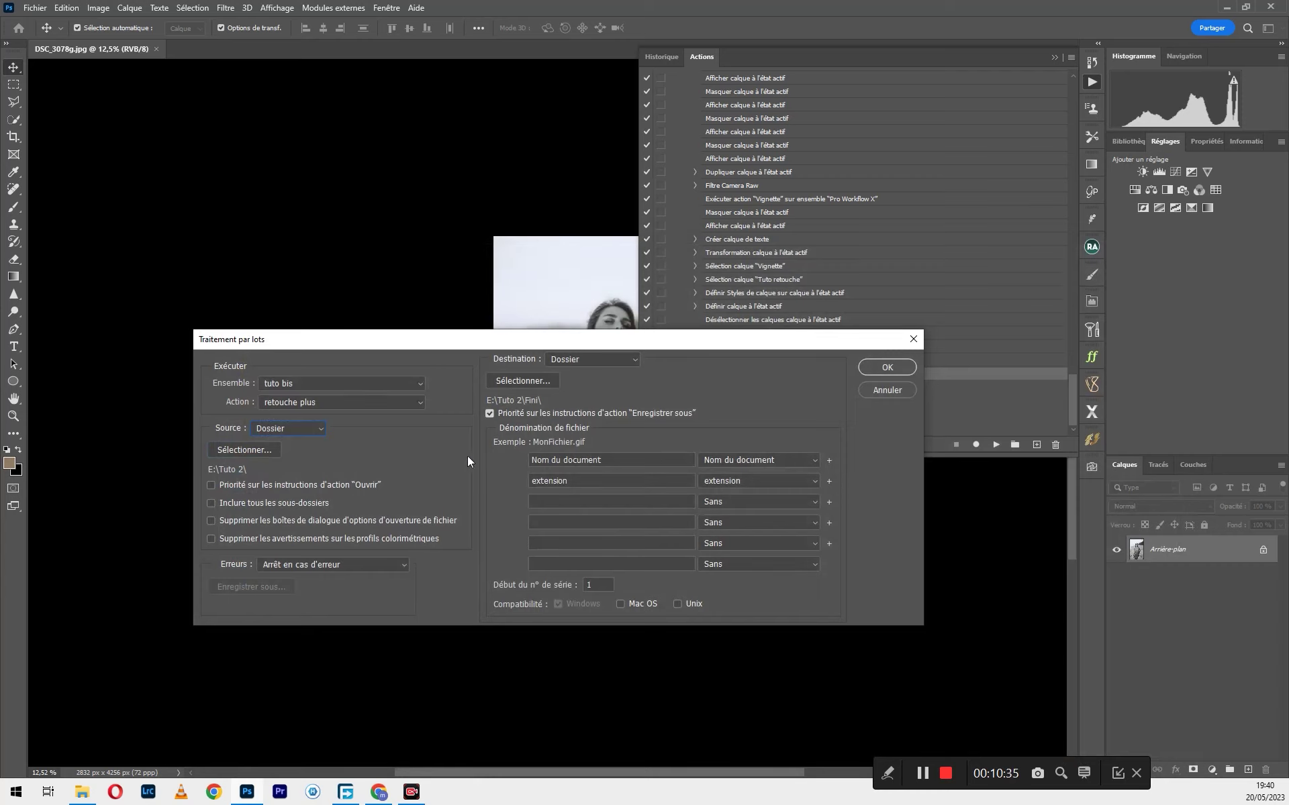
# - Choose E:\Tuto 2\Fini as the batch destination folder
pyautogui.click(536, 381)
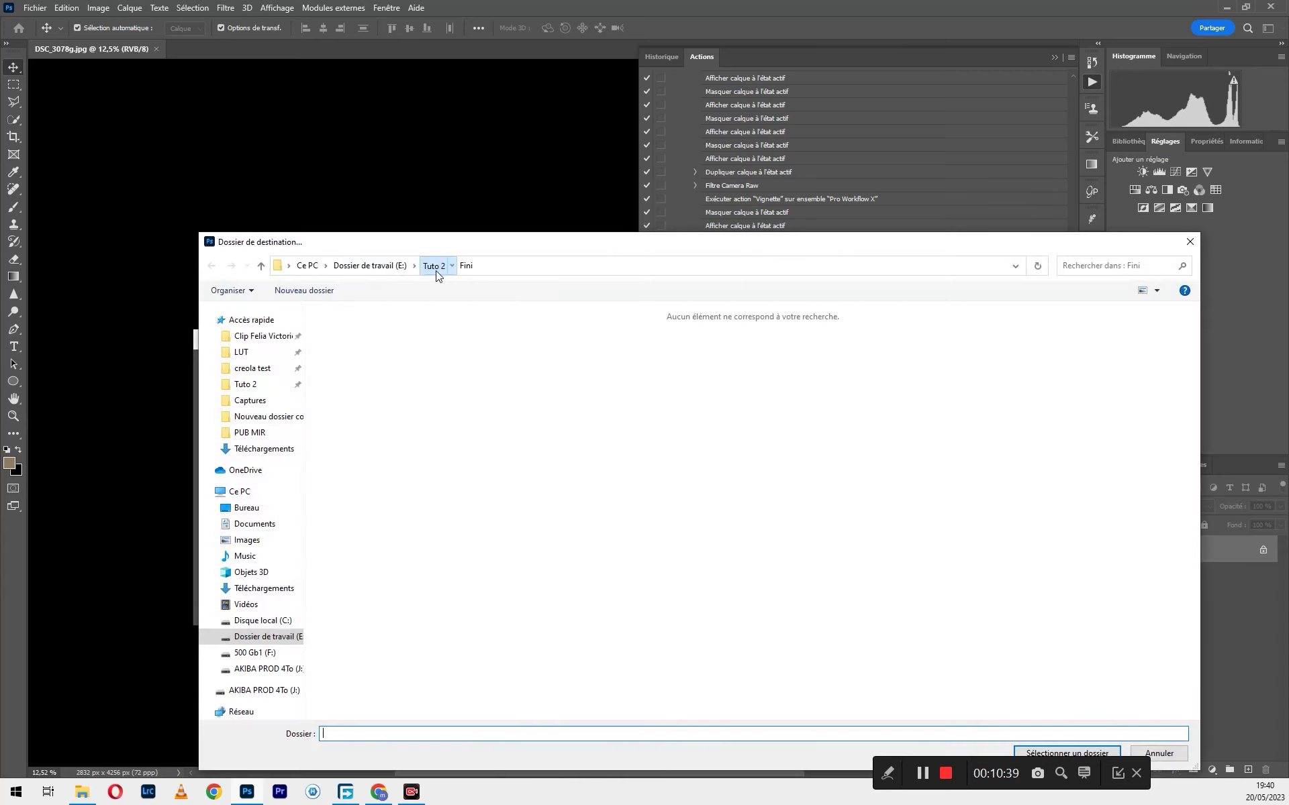
pyautogui.click(435, 271)
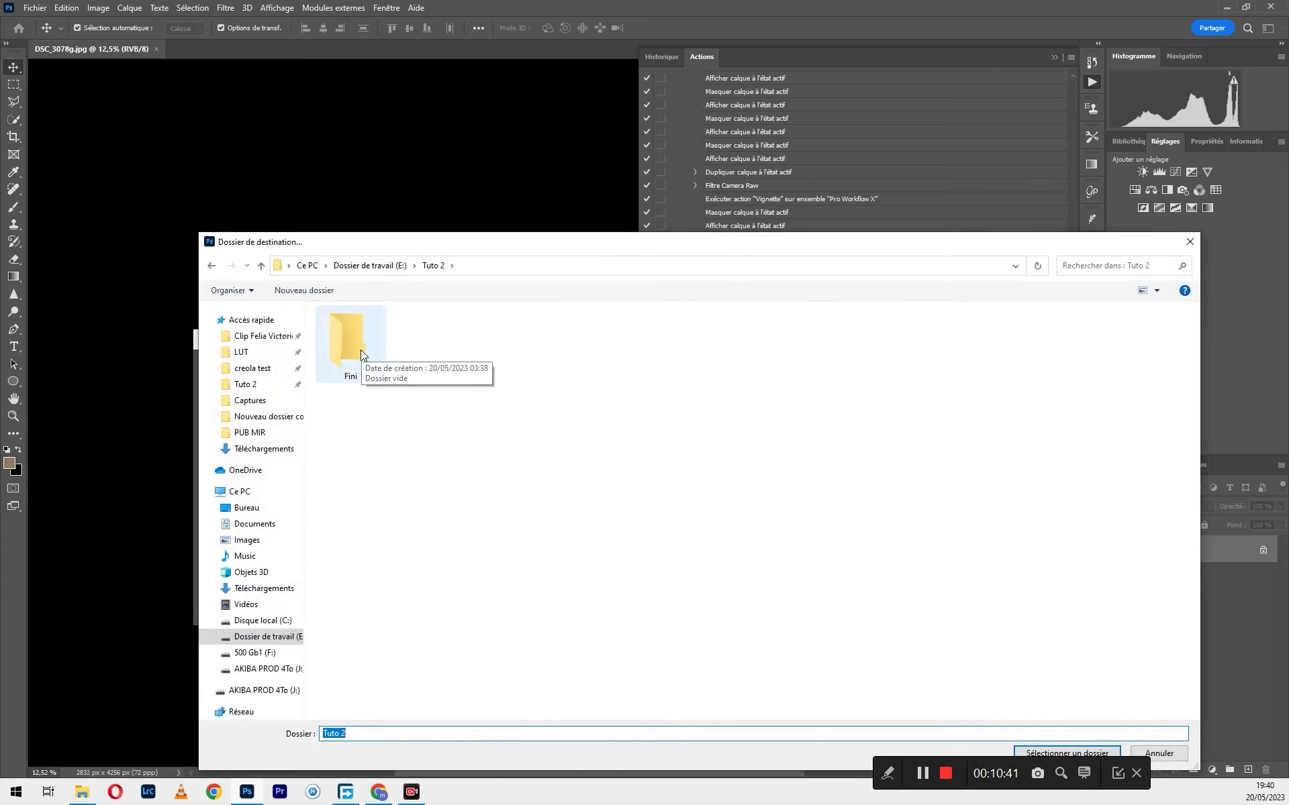
pyautogui.doubleClick(361, 349)
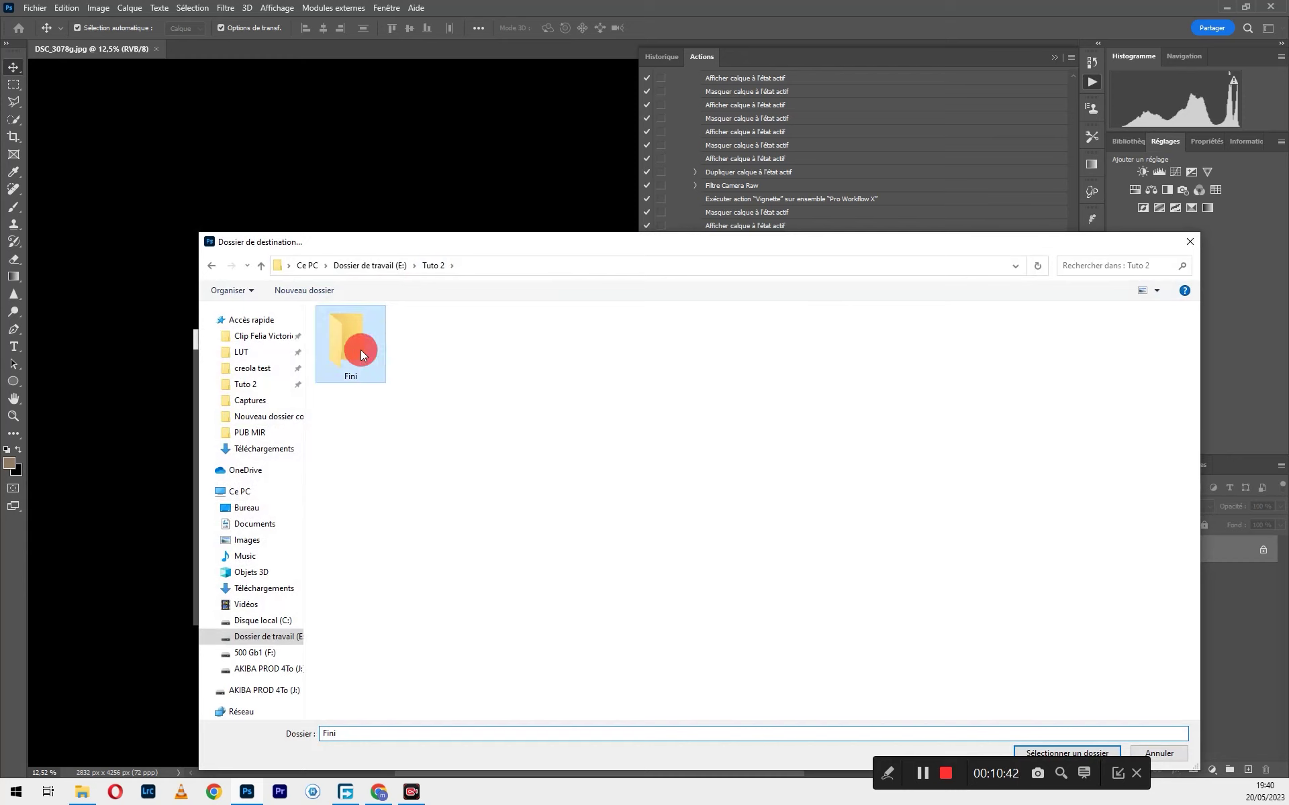
pyautogui.click(1024, 752)
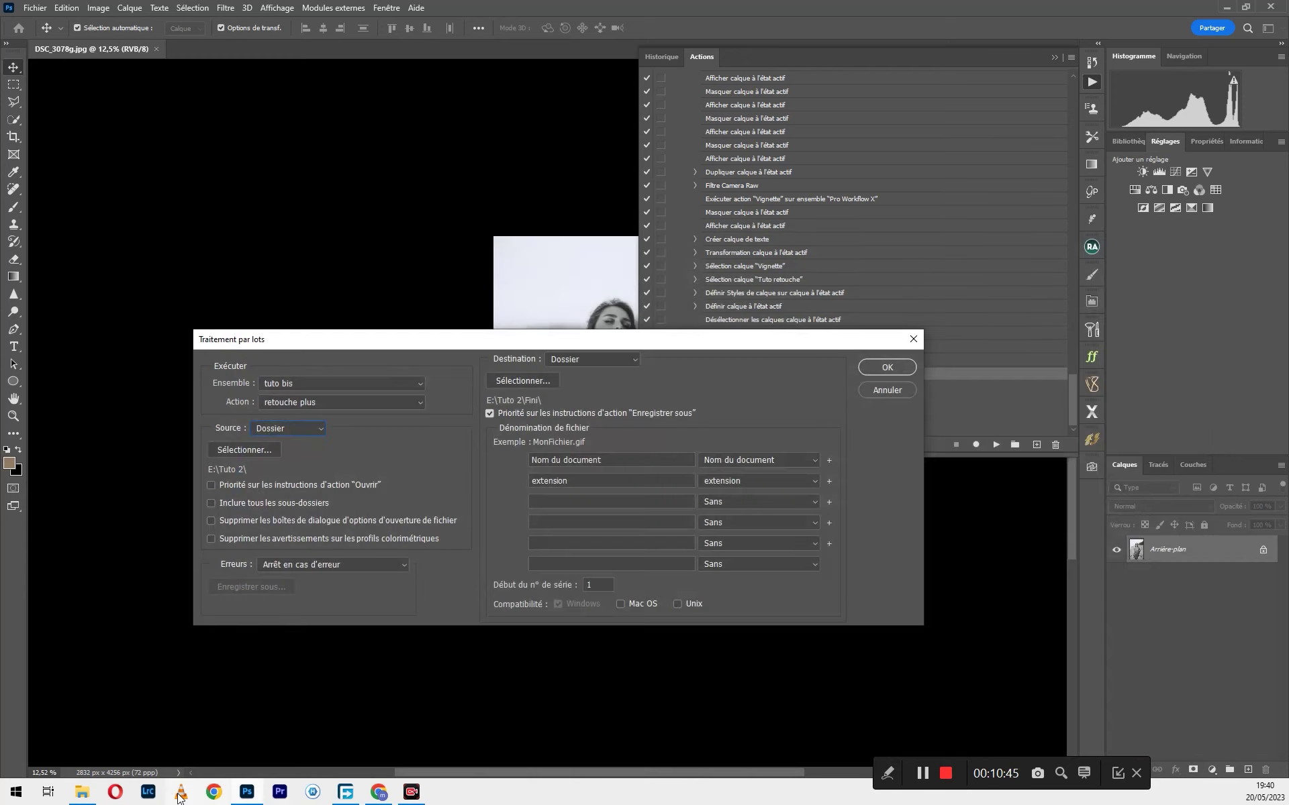
# - Check the source photos in the Tuto 2 folder in File Explorer, then run the batch with the current settings
pyautogui.click(82, 792)
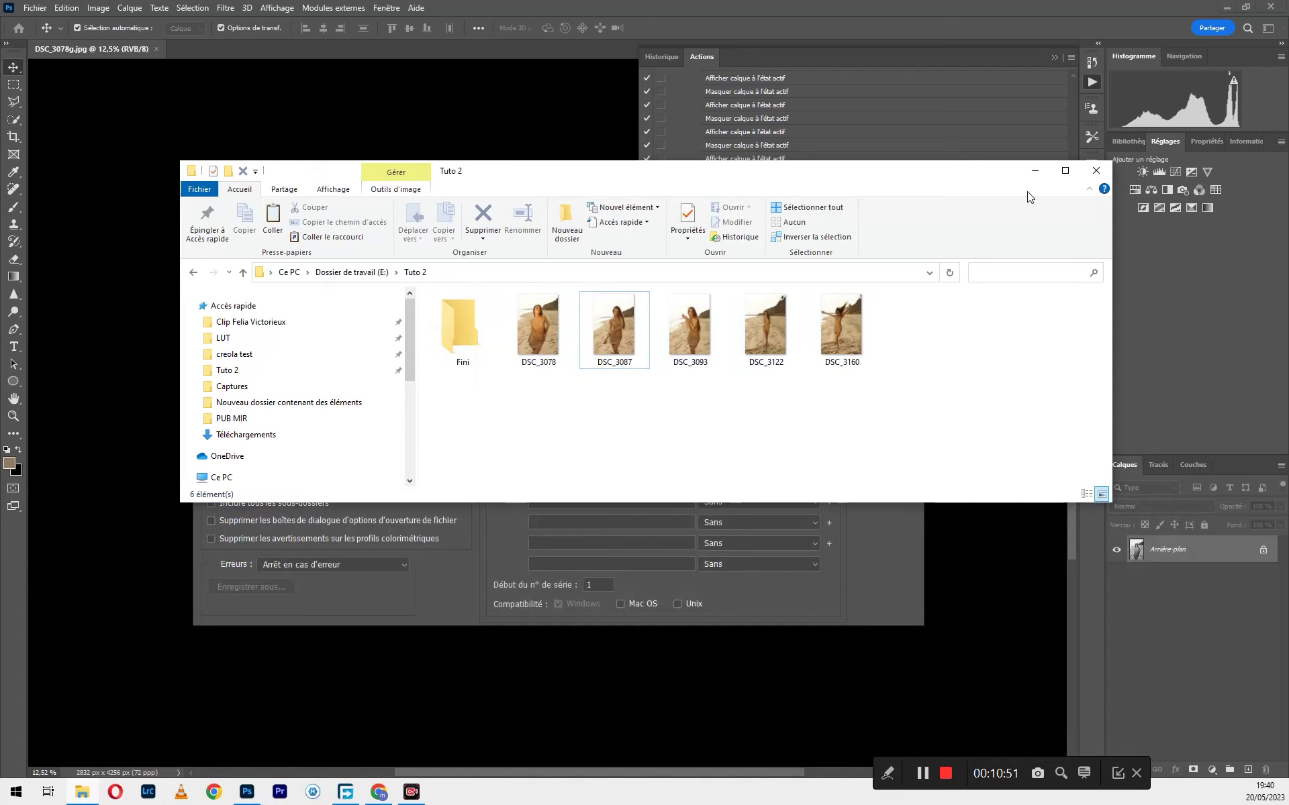
pyautogui.click(1034, 171)
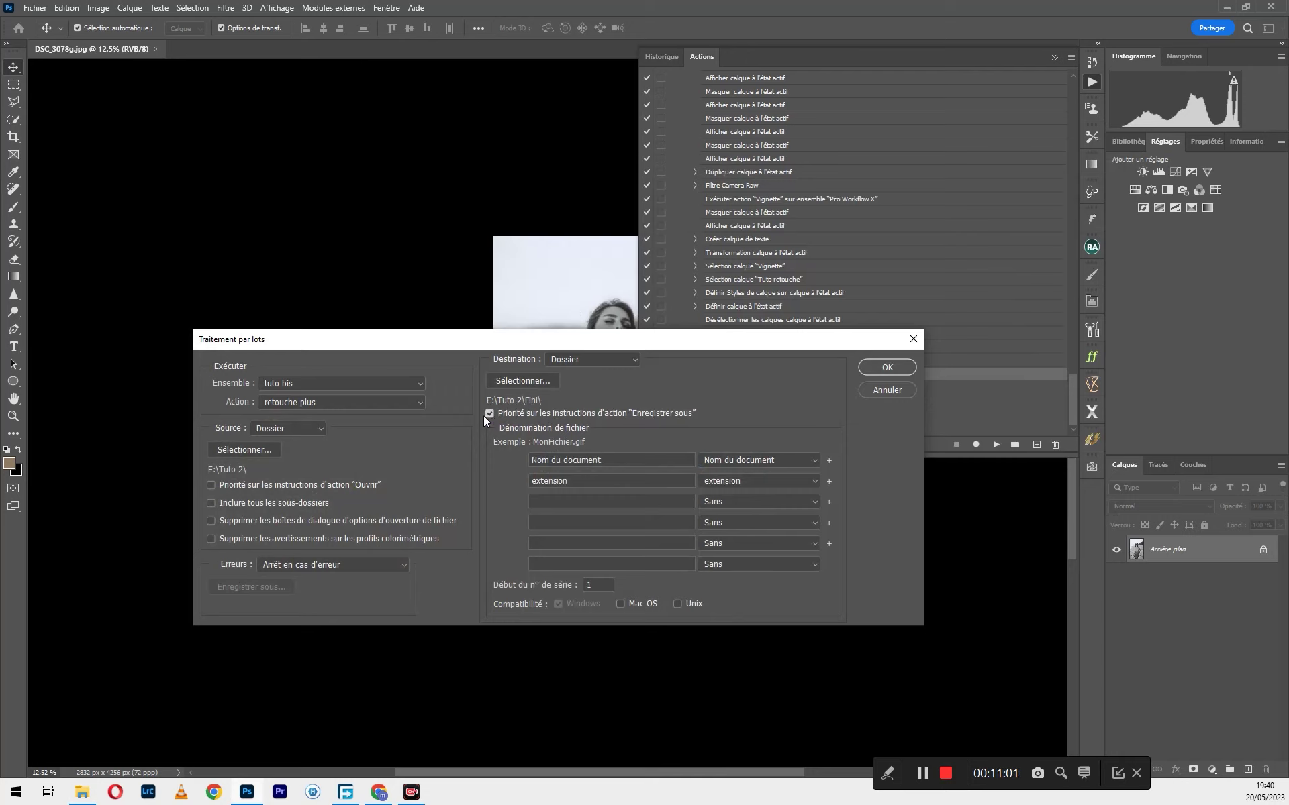
pyautogui.click(866, 370)
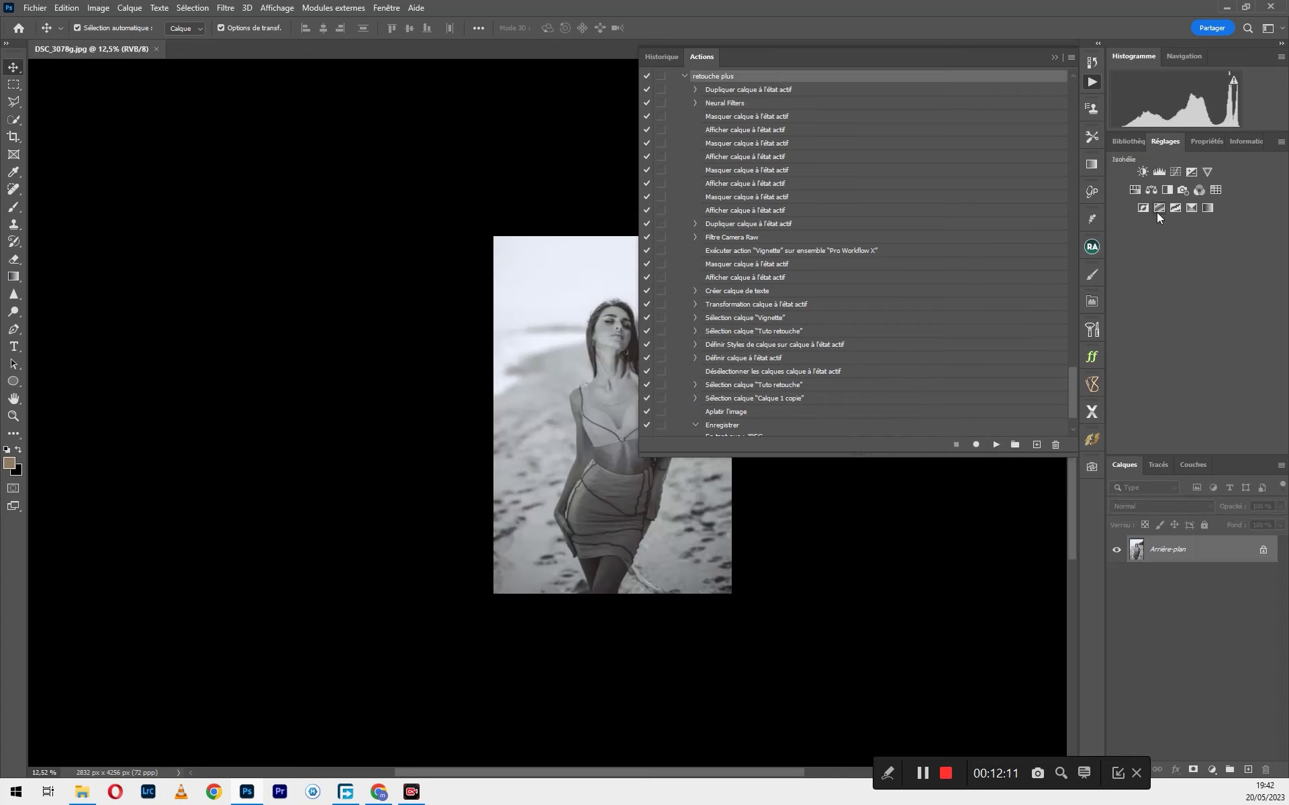
# - Open the Fini folder in File Explorer and view the processed photos from DSC_3078 through DSC_3160
pyautogui.click(82, 792)
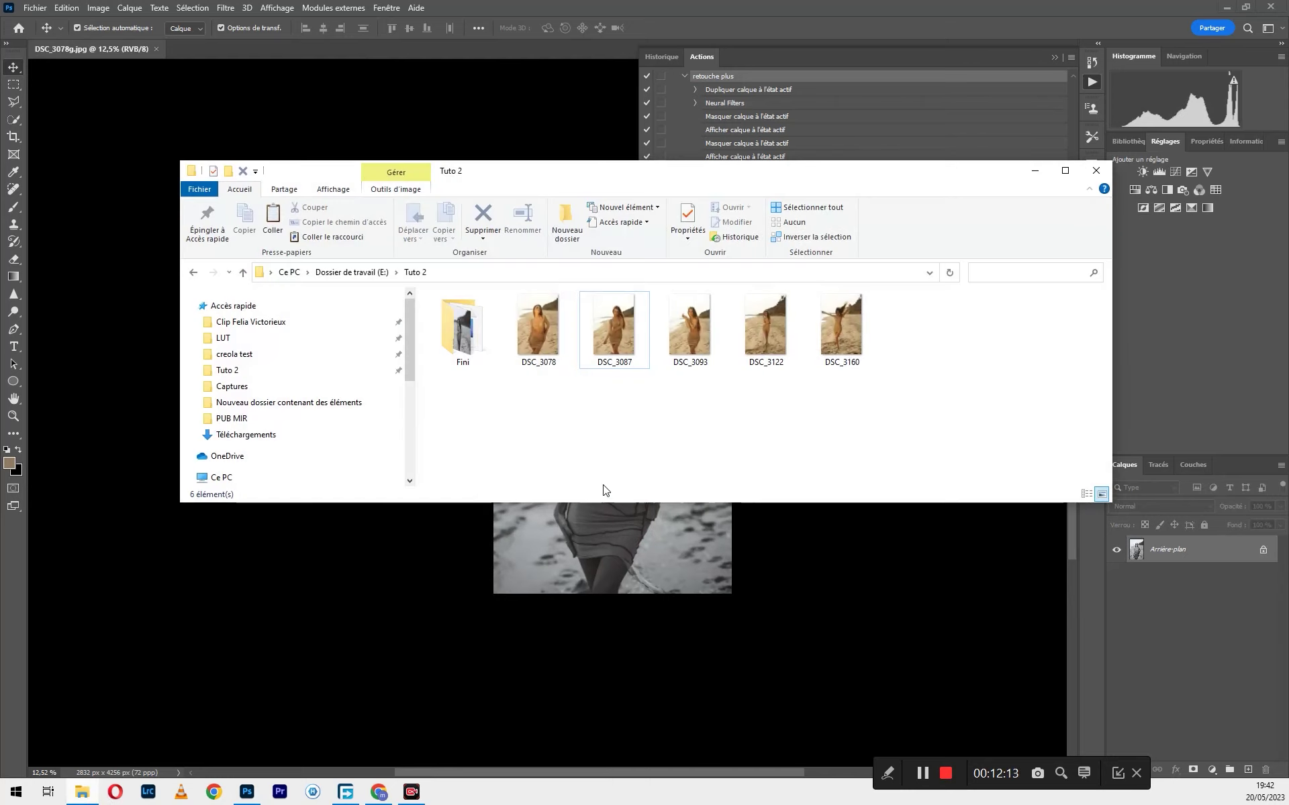
pyautogui.click(470, 341)
pyautogui.doubleClick(470, 341)
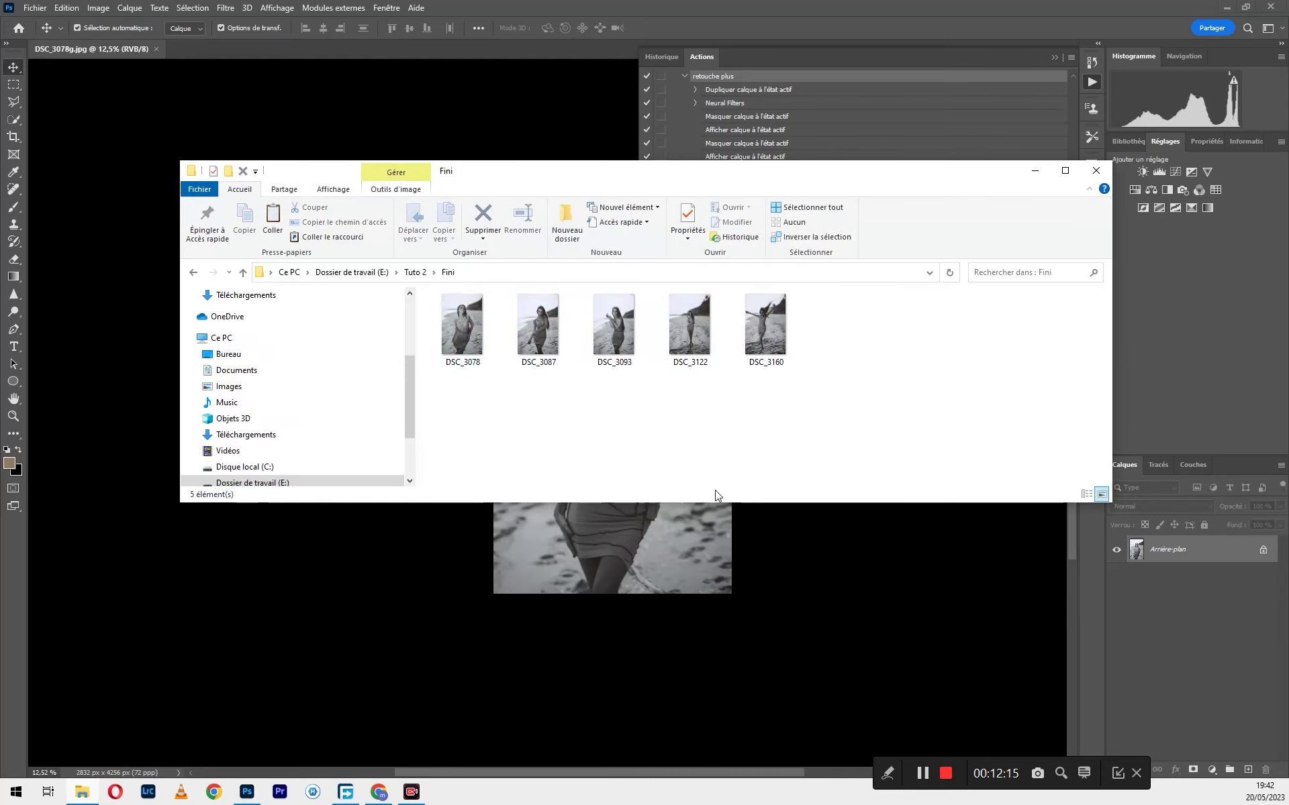
pyautogui.doubleClick(453, 331)
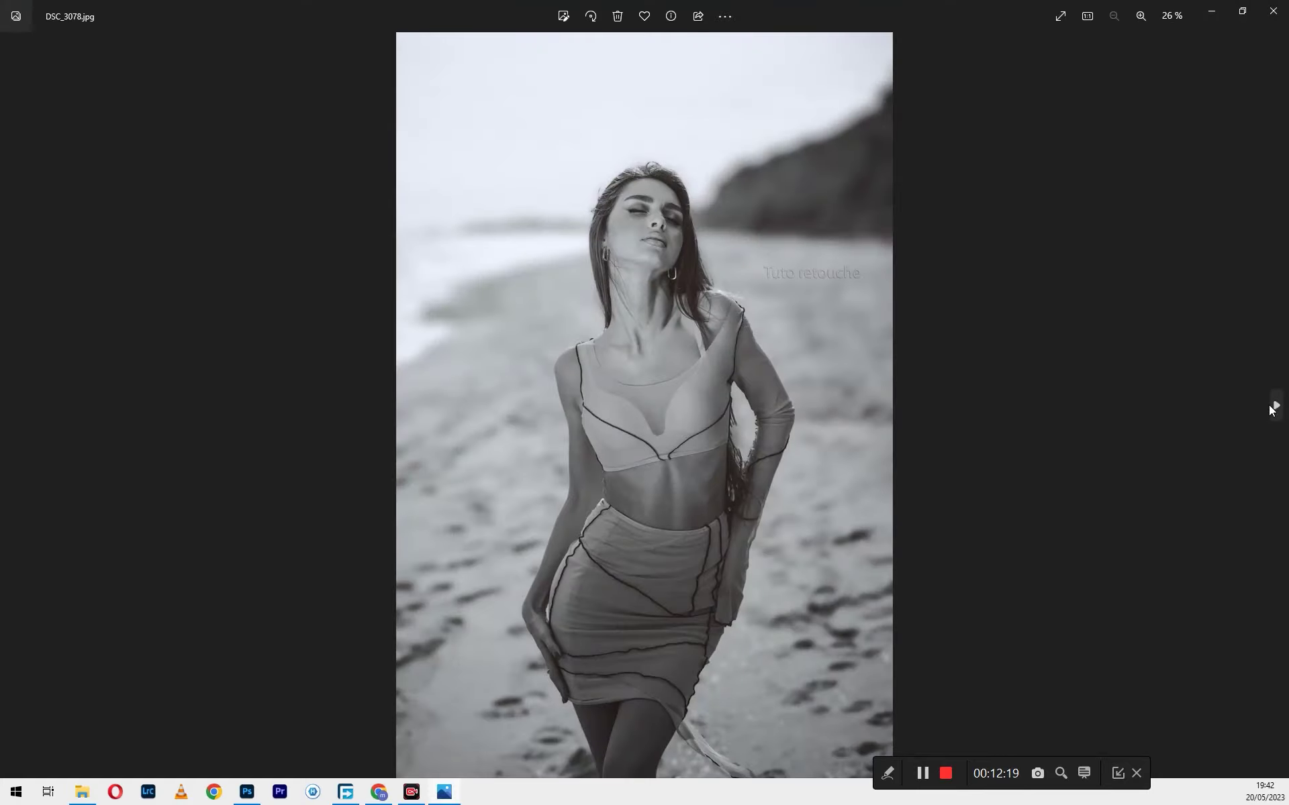
pyautogui.click(1274, 408)
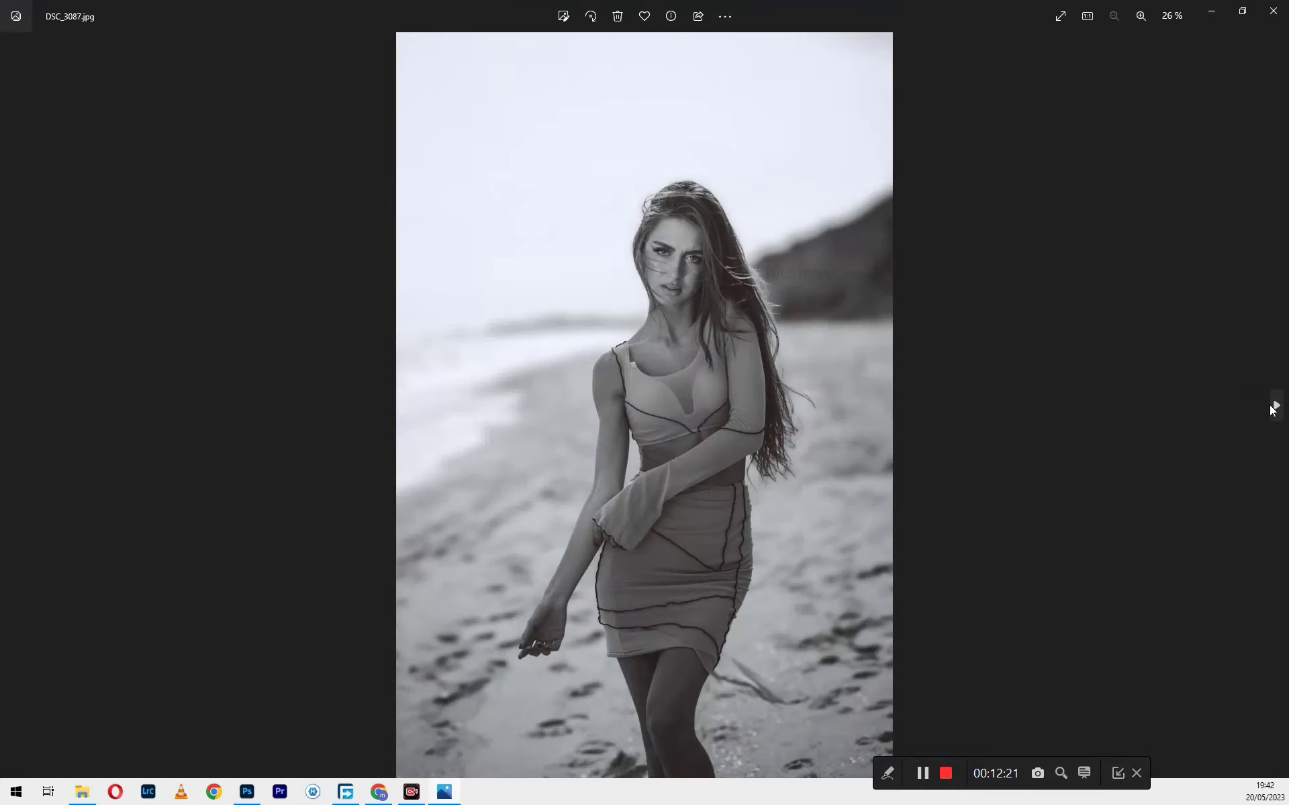
pyautogui.click(1273, 408)
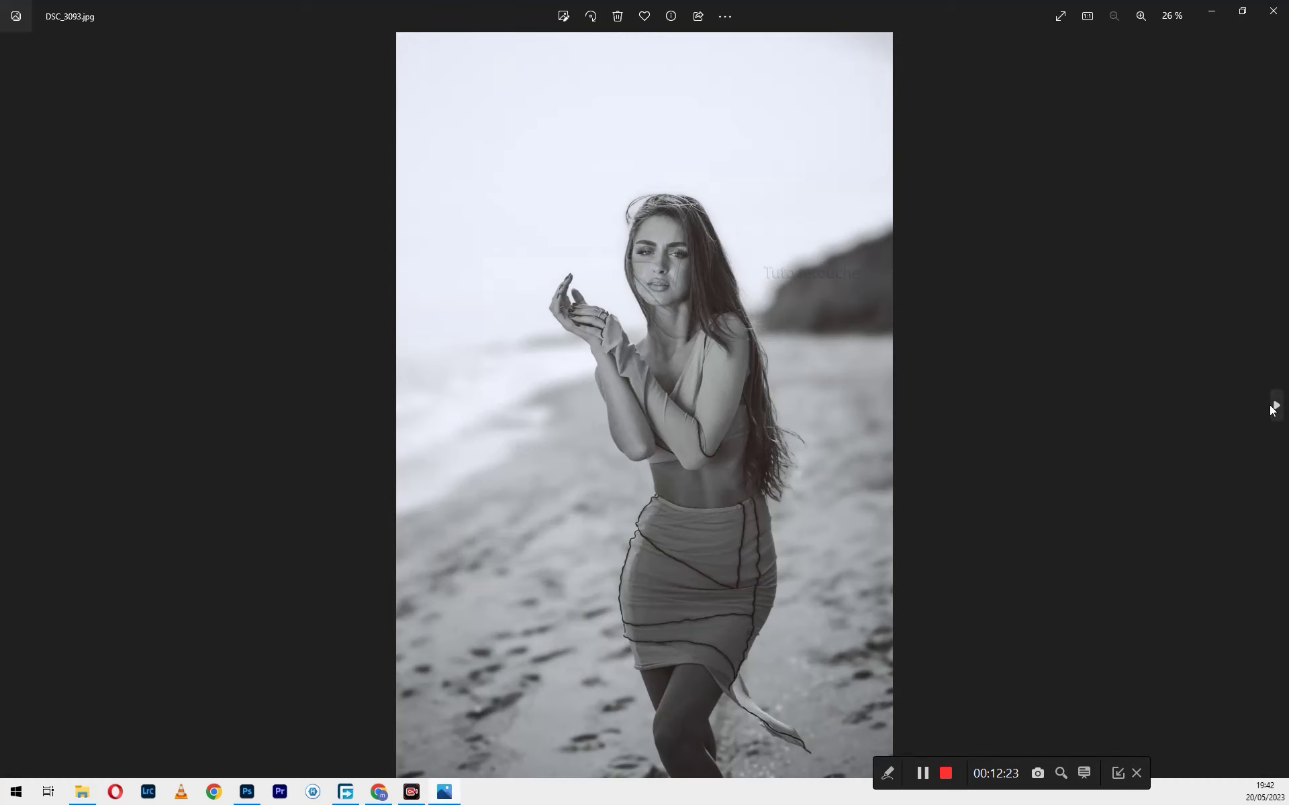
pyautogui.click(1273, 408)
pyautogui.click(1273, 409)
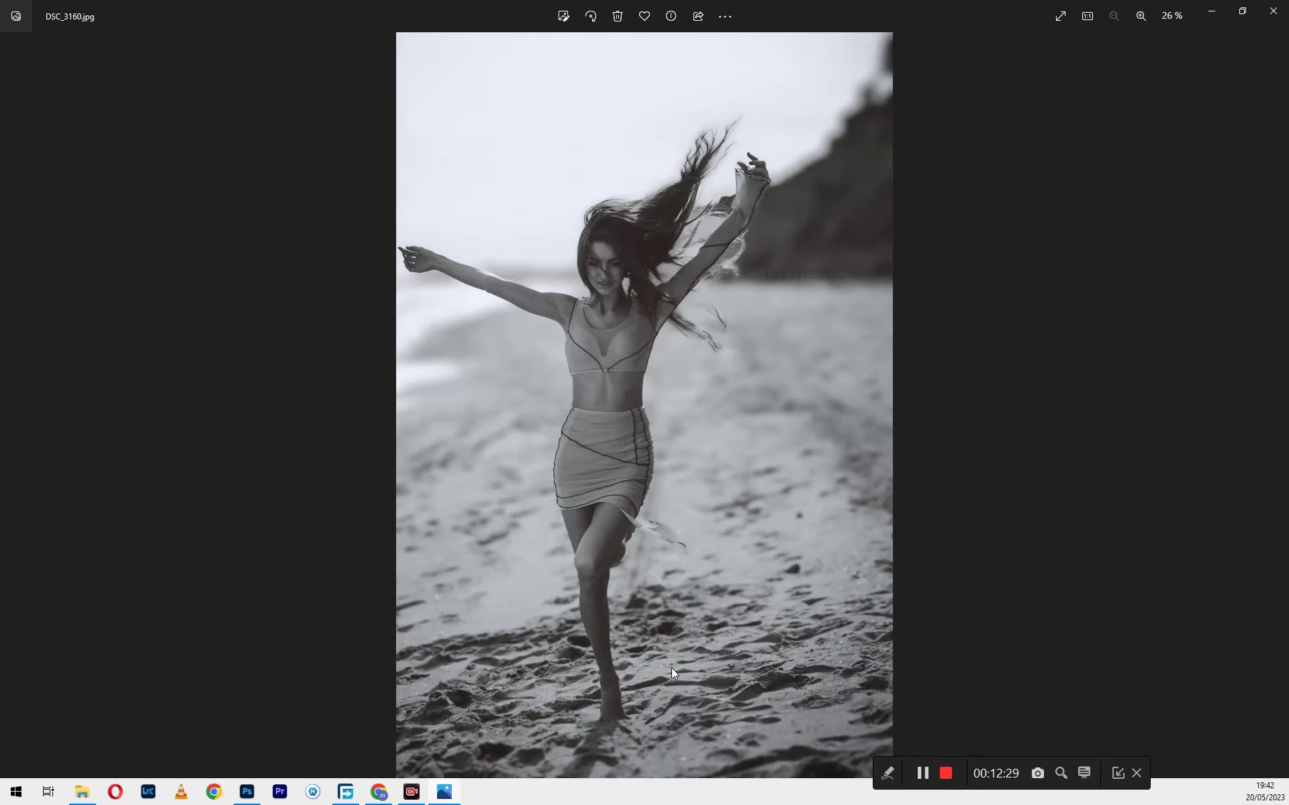
# - Inspect the Tuto retouche text on processed photo DSC_3160 up close and review DSC_3122 again before closing the viewer
pyautogui.scroll(2, 841, 312)
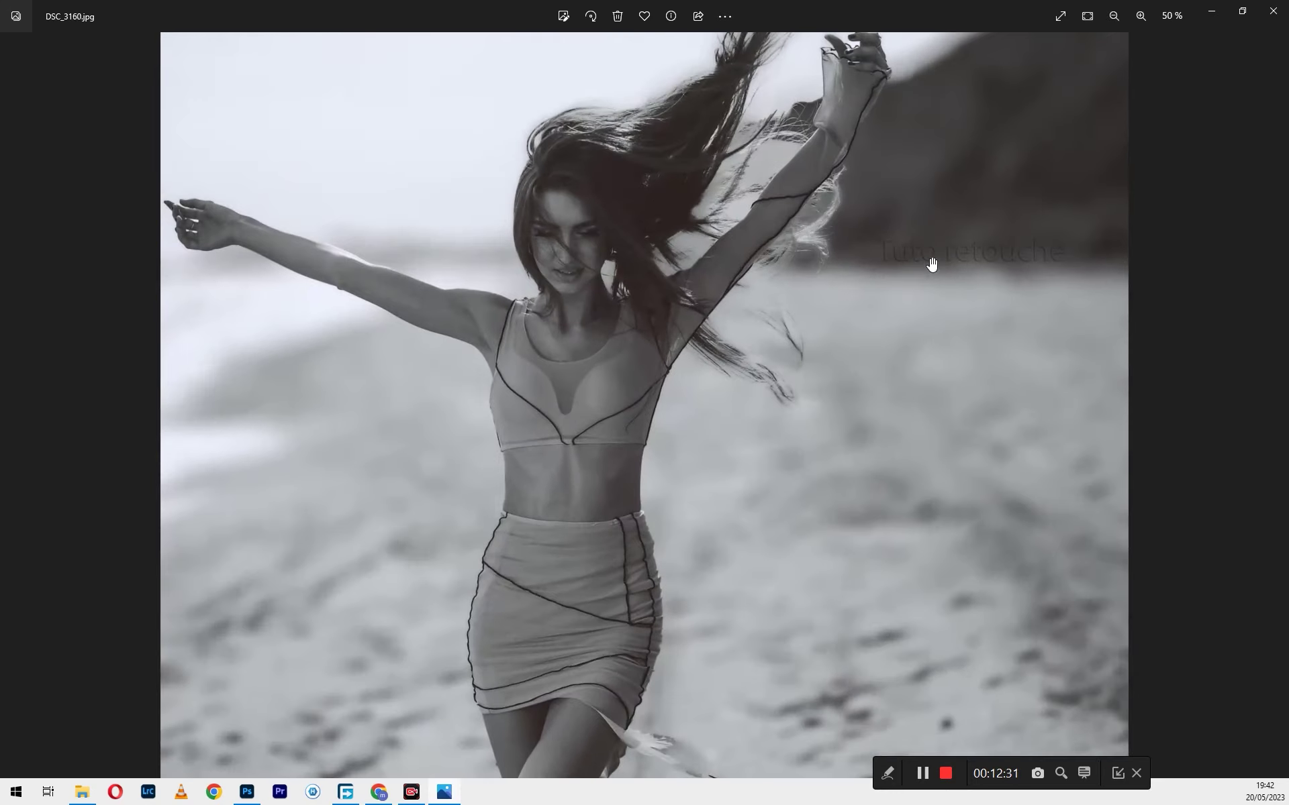
pyautogui.scroll(-2, 840, 396)
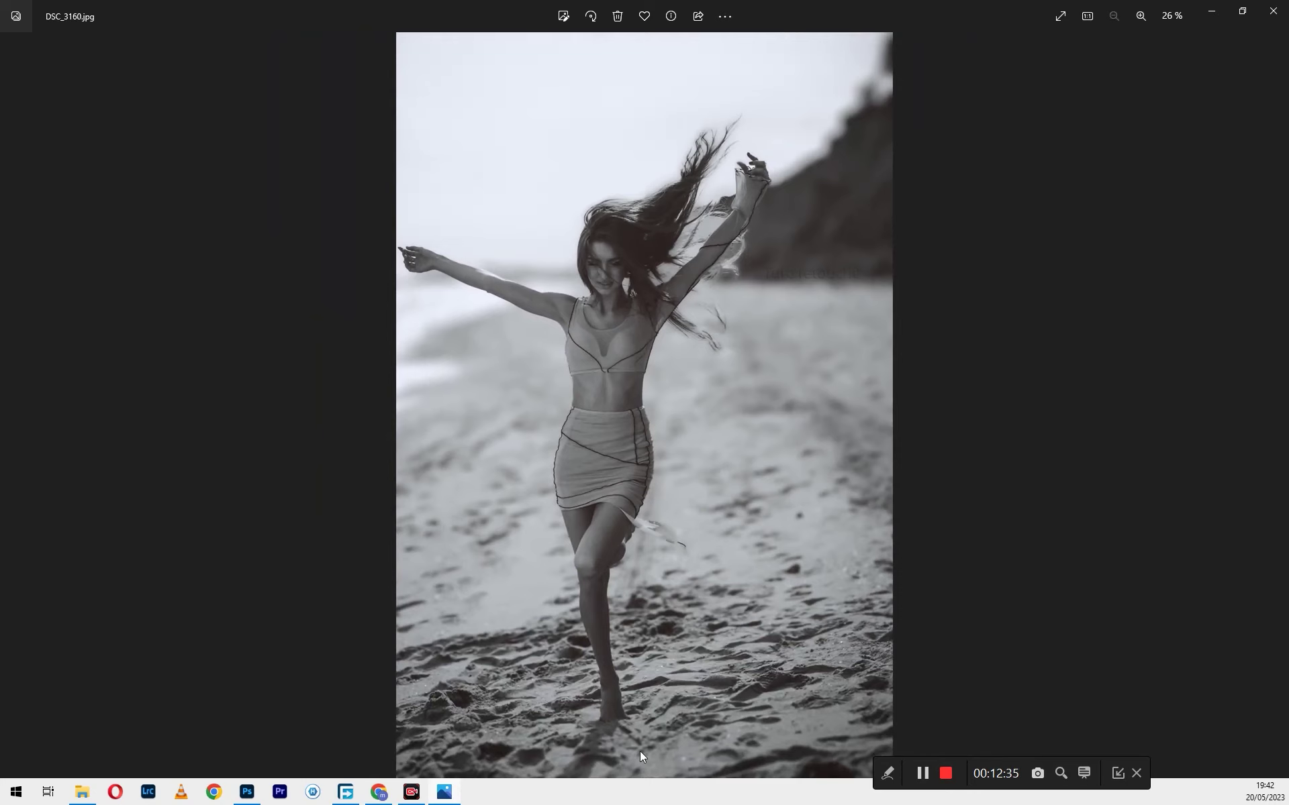
pyautogui.click(11, 404)
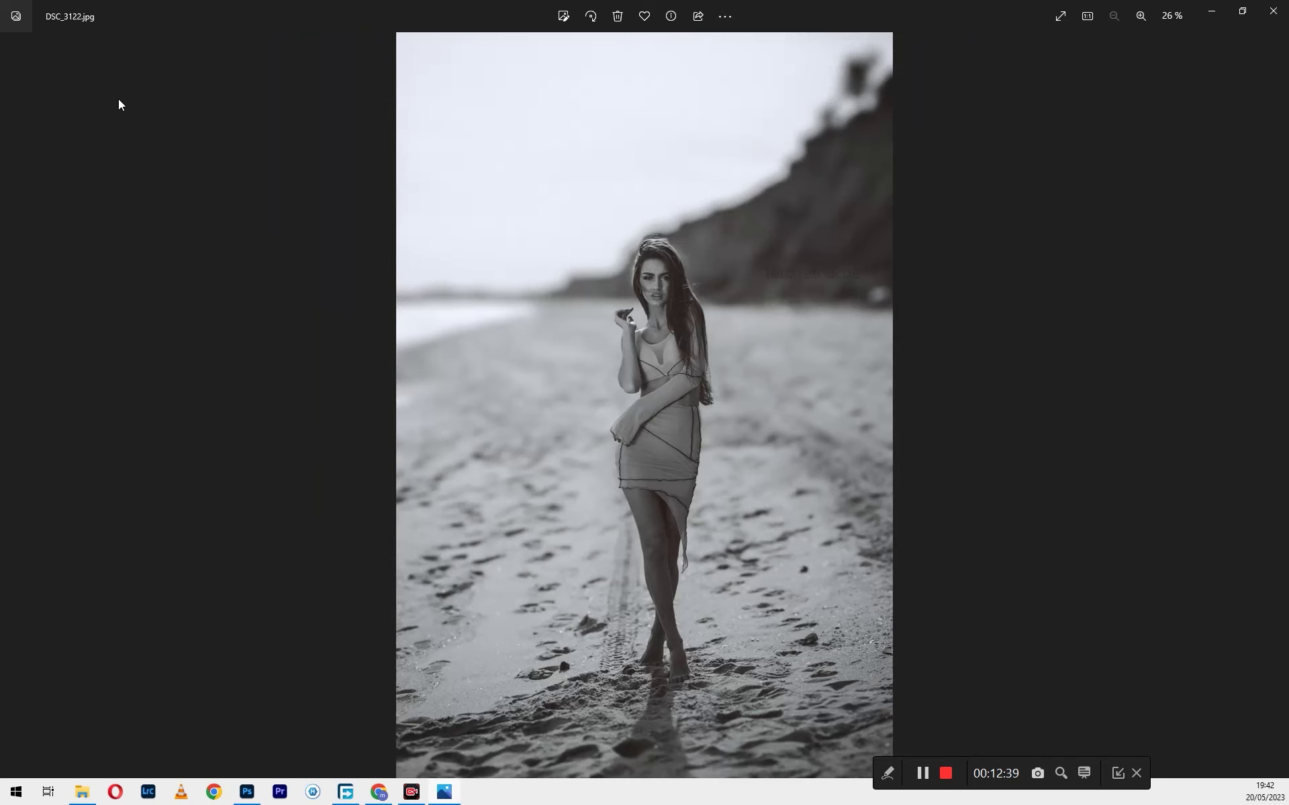
pyautogui.click(1272, 11)
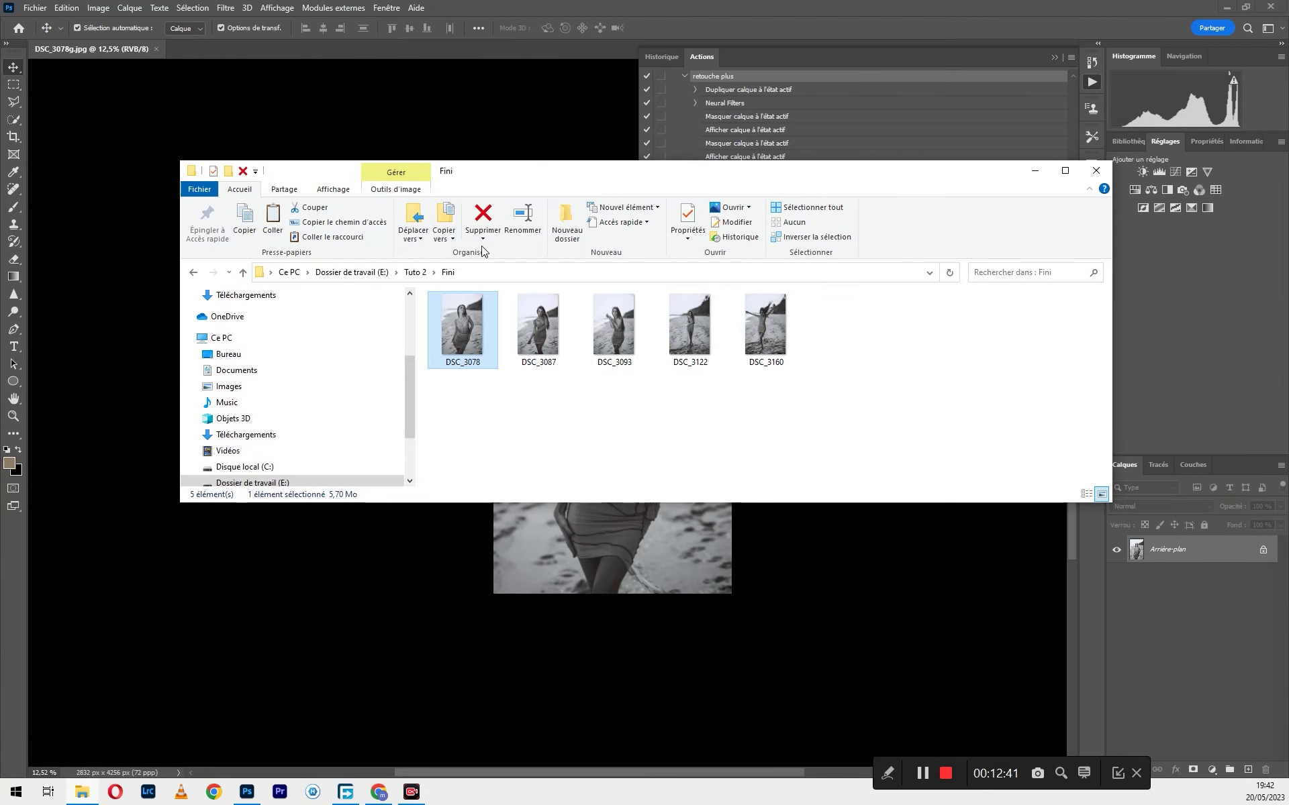
# - Return to the Tuto 2 folder and view the originals DSC_3122 and DSC_3160 for comparison
pyautogui.click(417, 272)
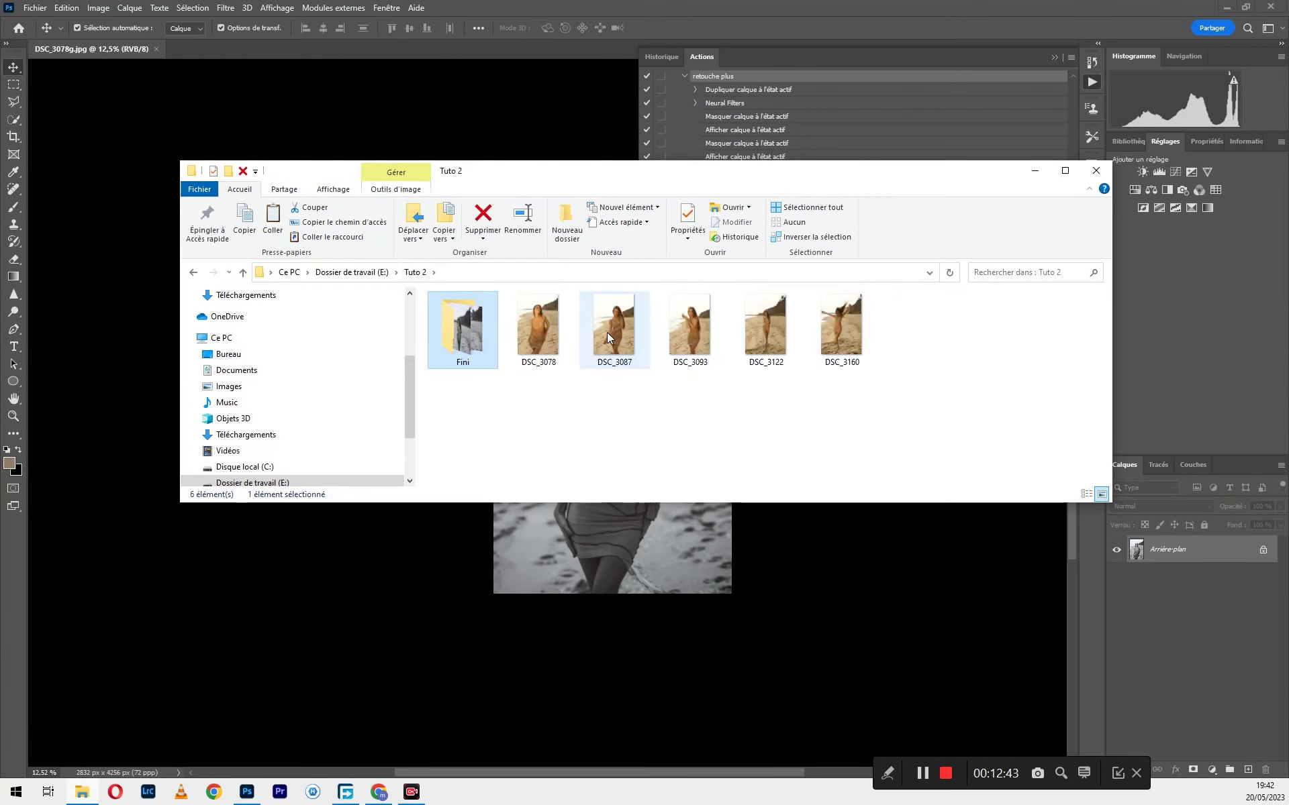
pyautogui.doubleClick(750, 329)
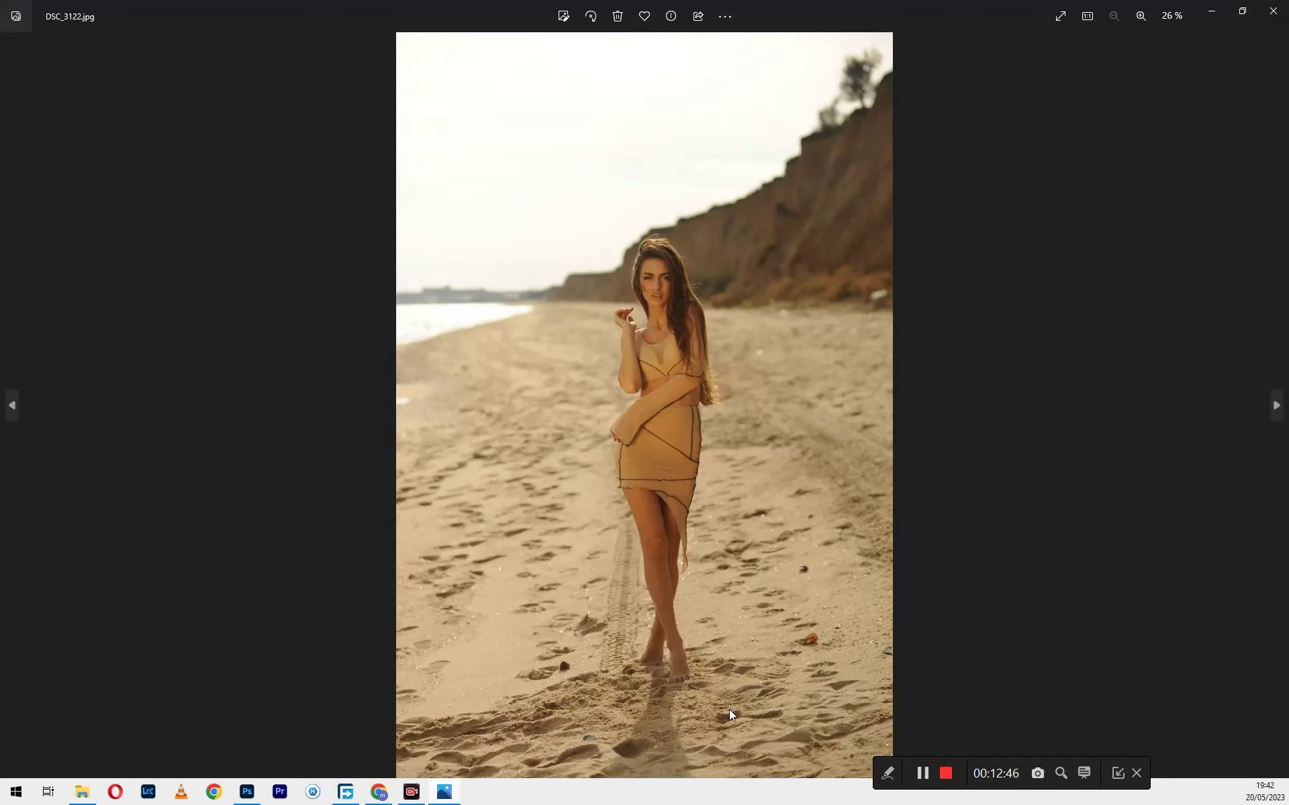
pyautogui.click(1274, 405)
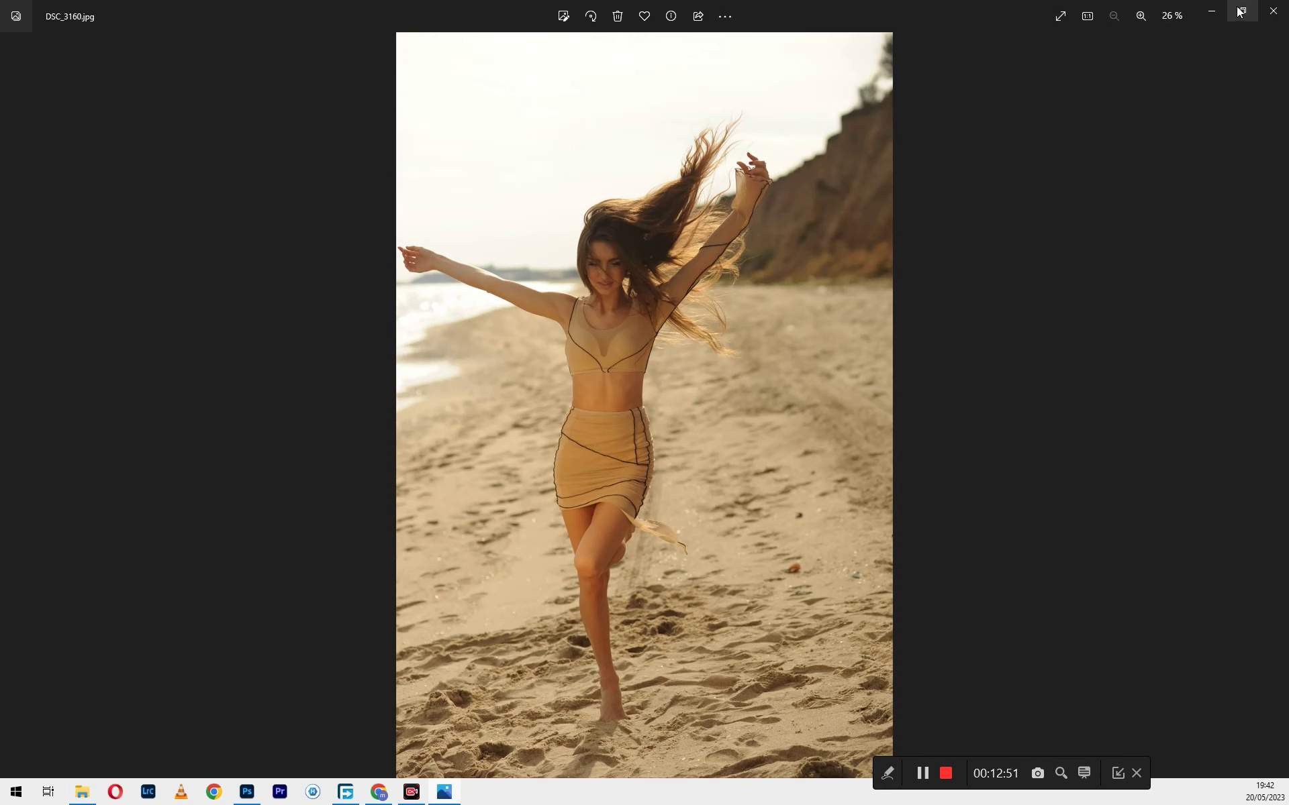
pyautogui.click(1273, 11)
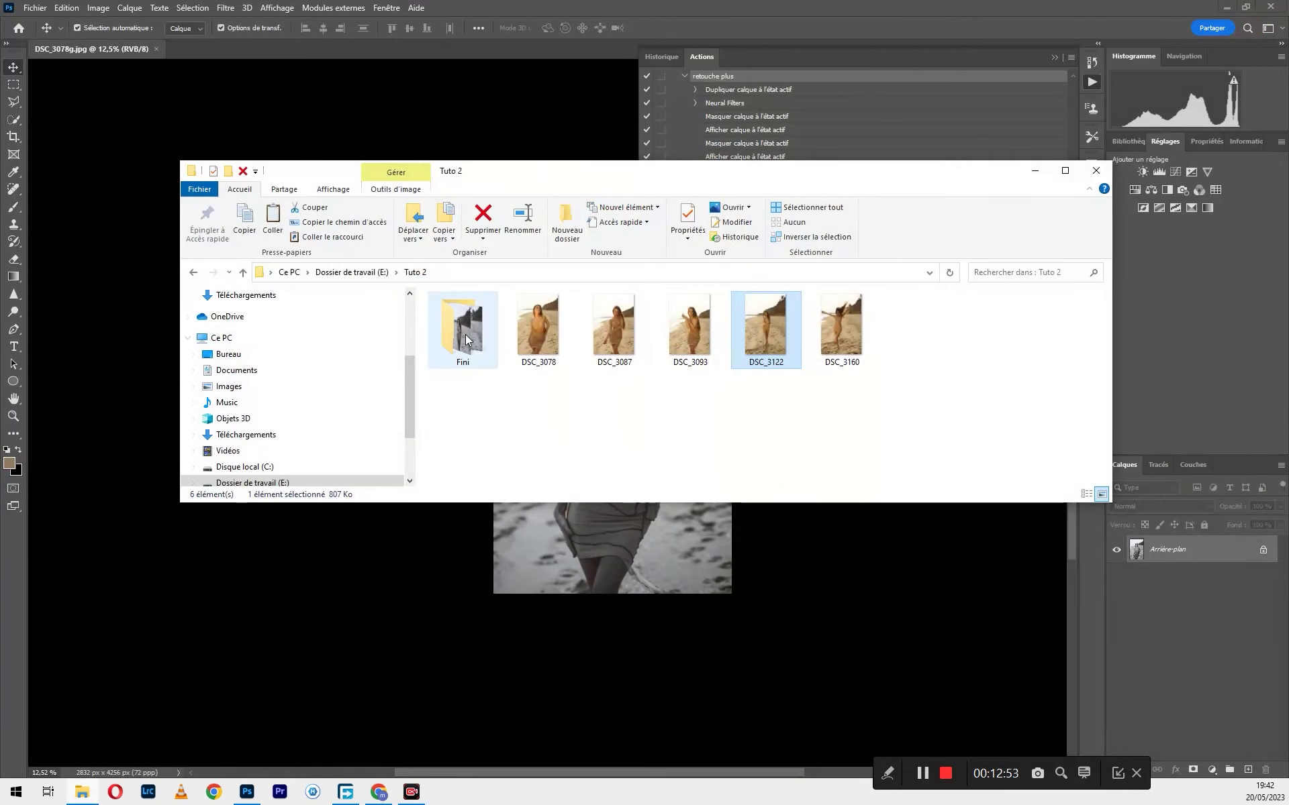
pyautogui.click(504, 427)
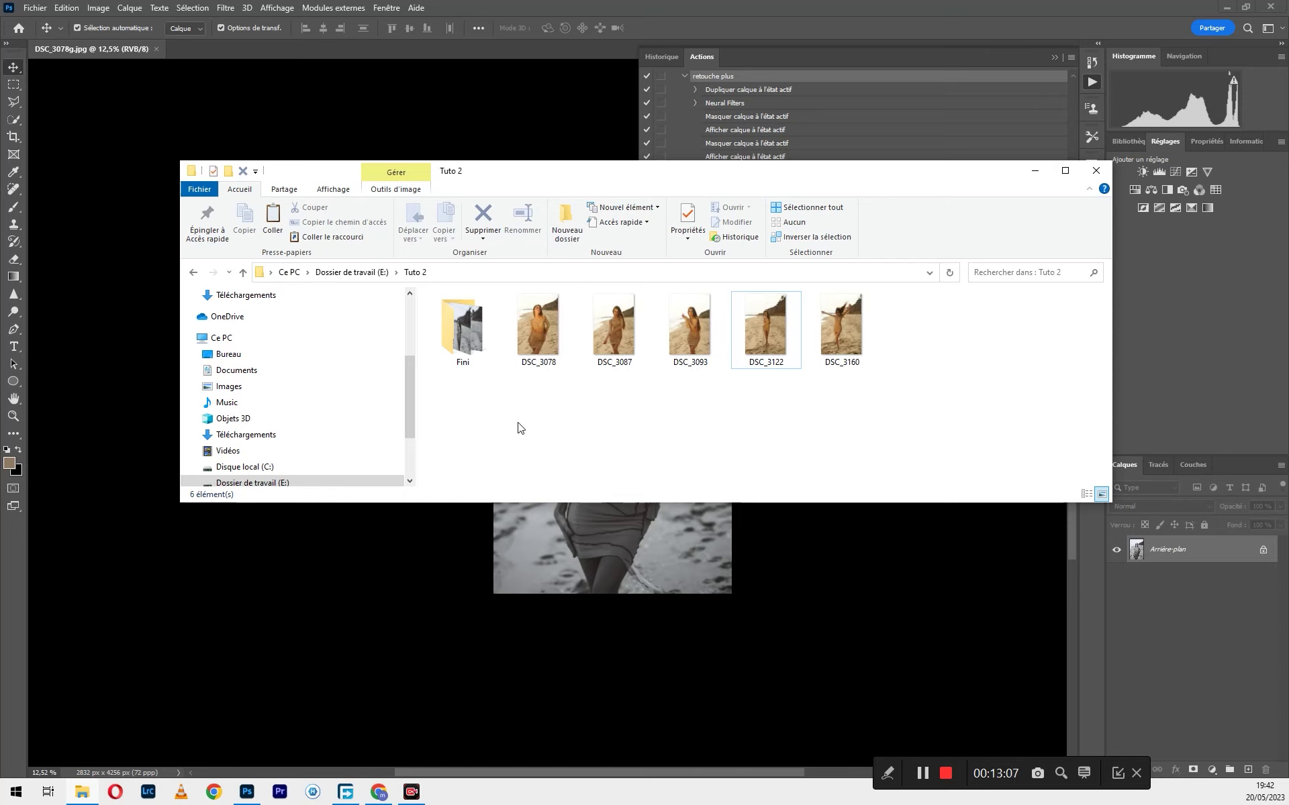
# - Reopen the Fini folder and page through the processed photos from DSC_3078 to DSC_3160 again, closing the viewer at the end
pyautogui.doubleClick(481, 336)
pyautogui.doubleClick(472, 337)
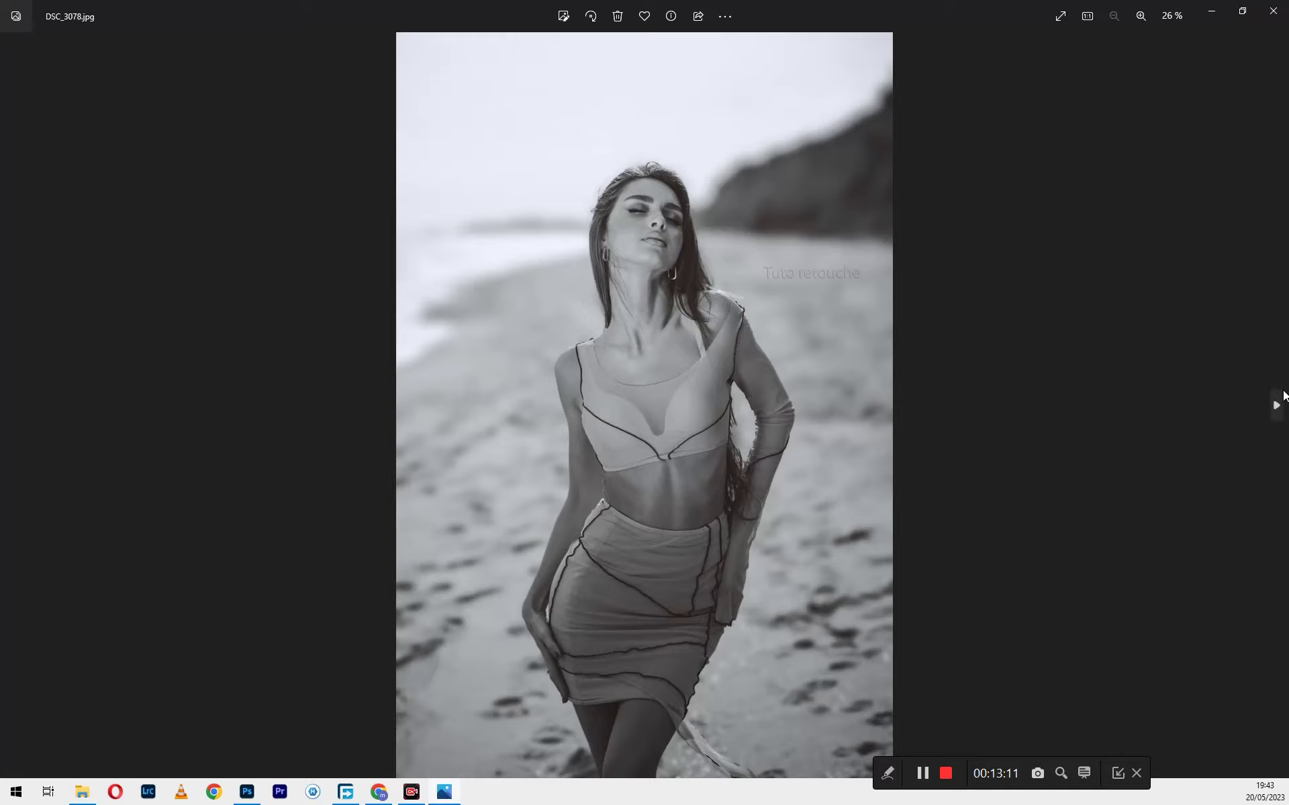
pyautogui.click(1278, 405)
pyautogui.click(1278, 405)
pyautogui.click(1279, 406)
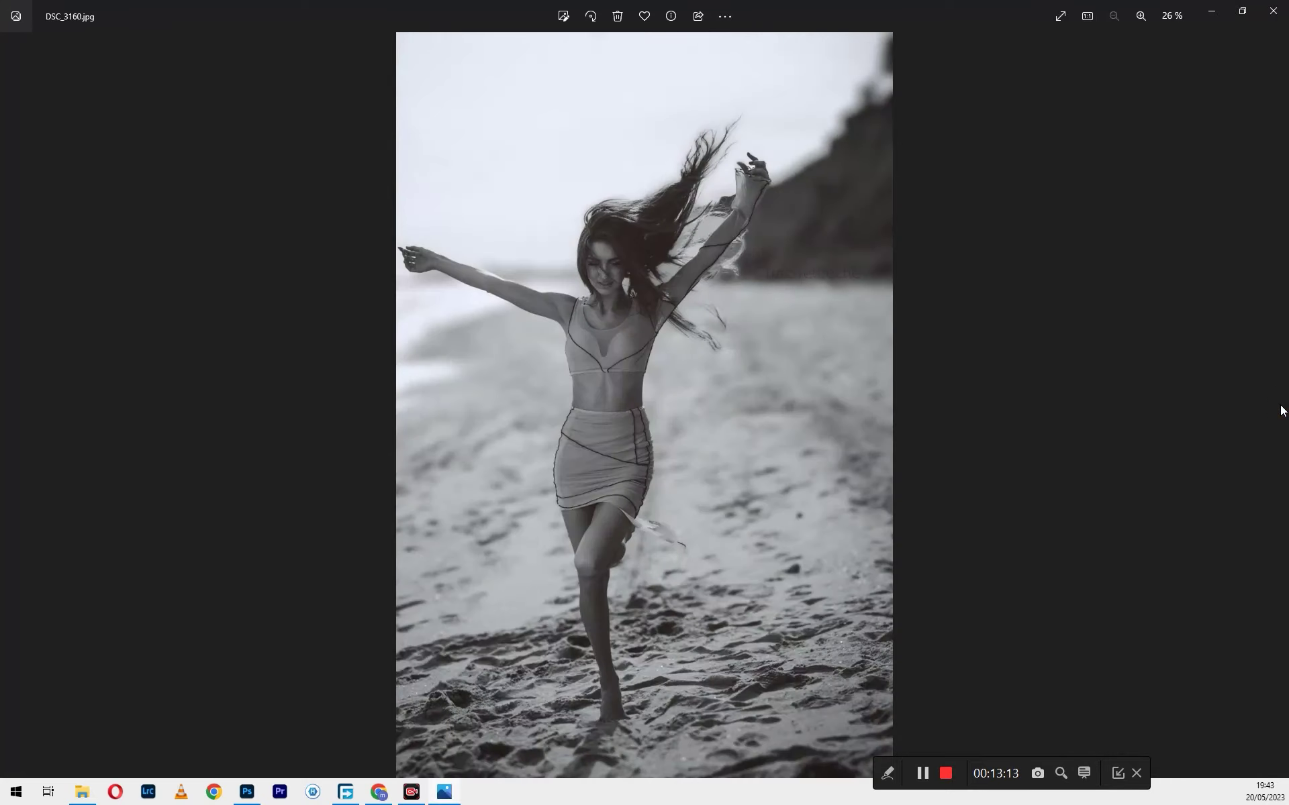
pyautogui.click(1272, 11)
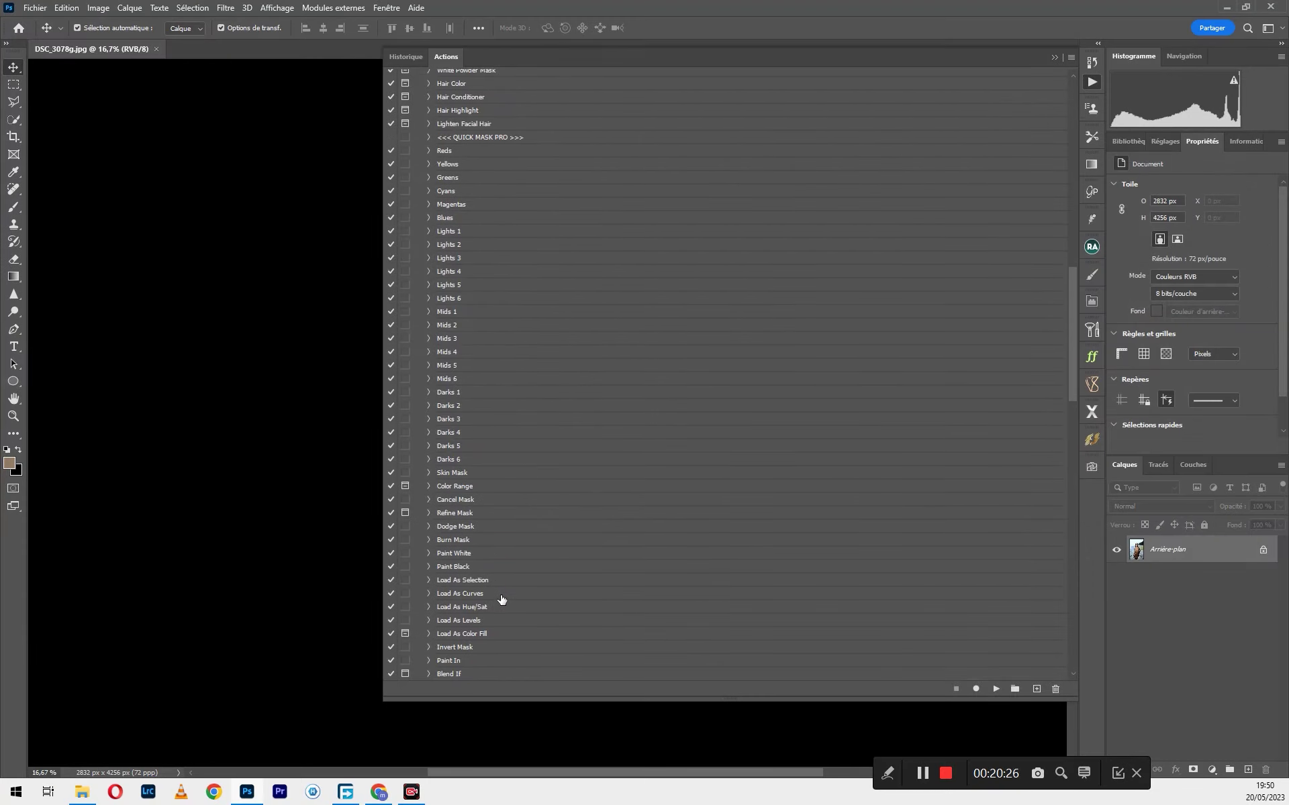
# - Browse the Actions list back up to the retouching and color grading actions of the Pro Workflow X set
pyautogui.scroll(5, 501, 600)
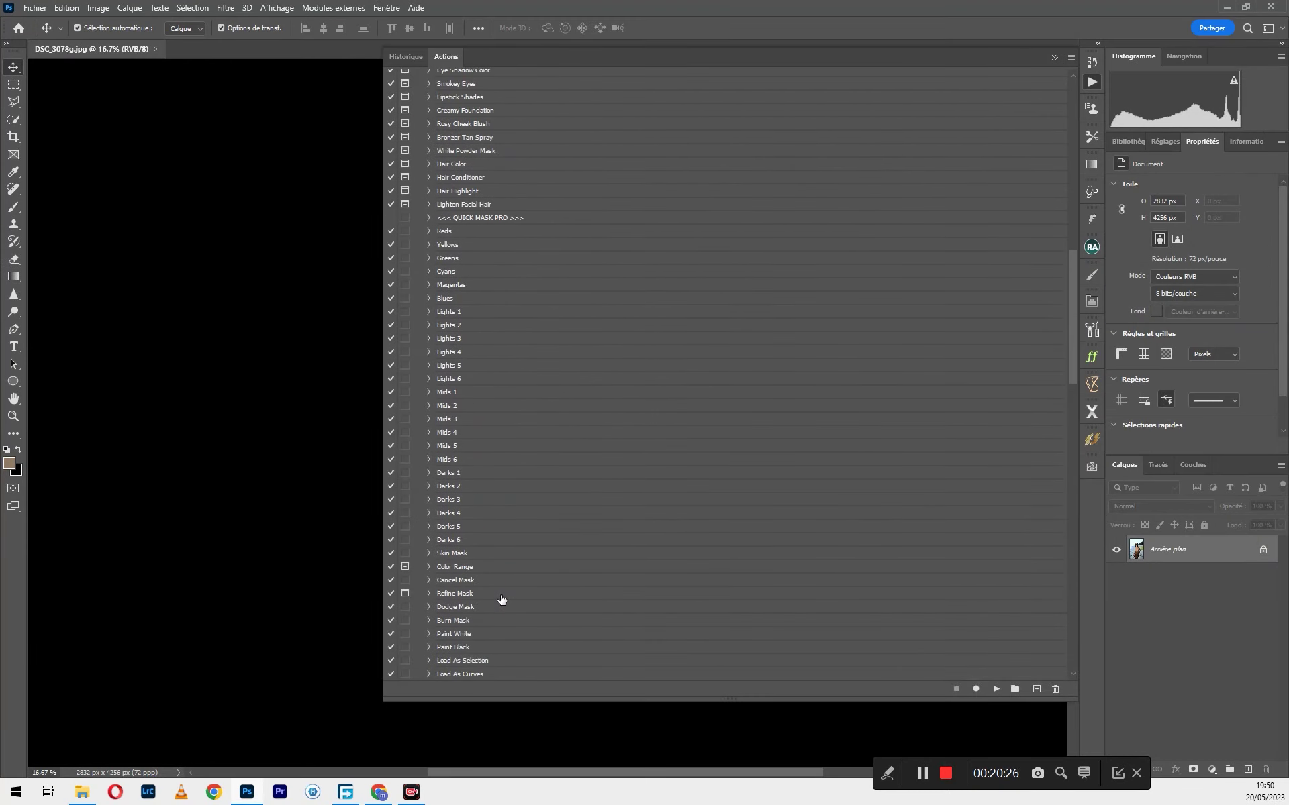
pyautogui.scroll(10, 500, 599)
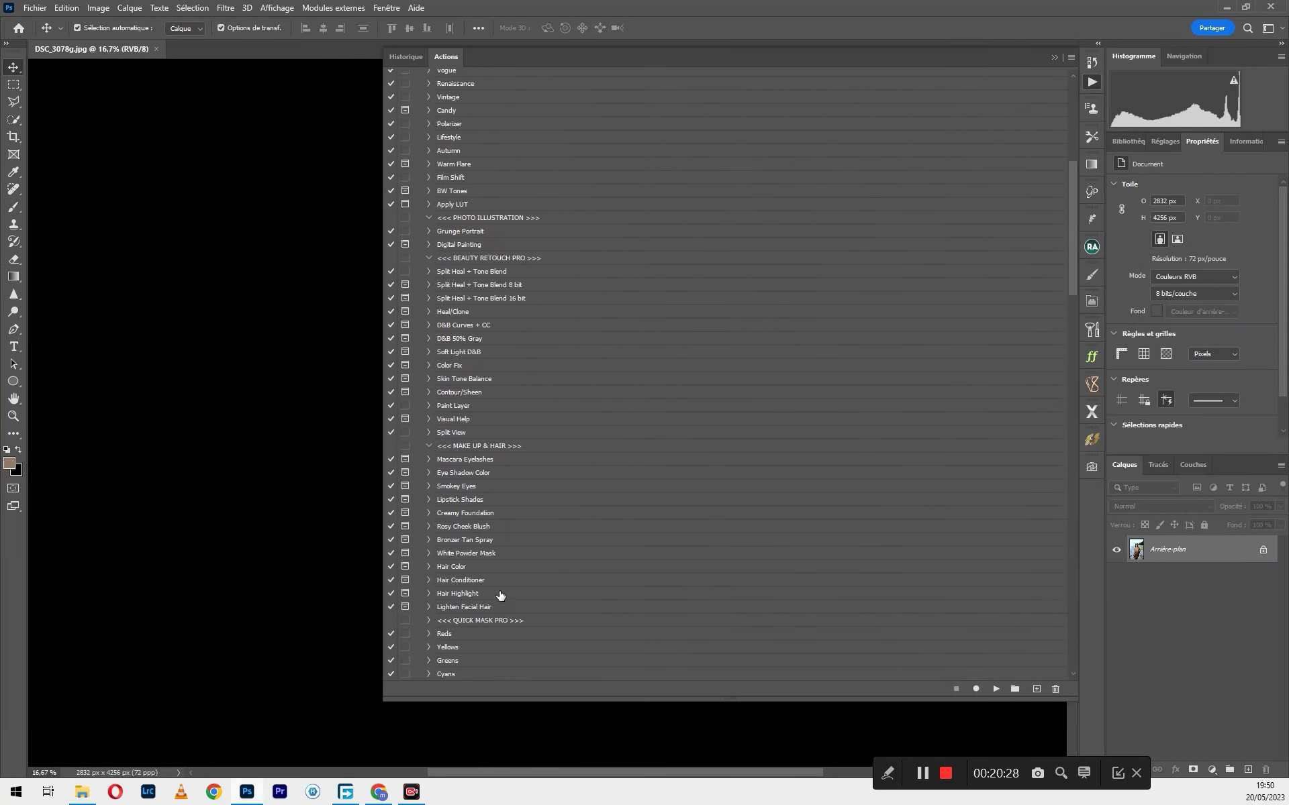
pyautogui.scroll(6, 500, 590)
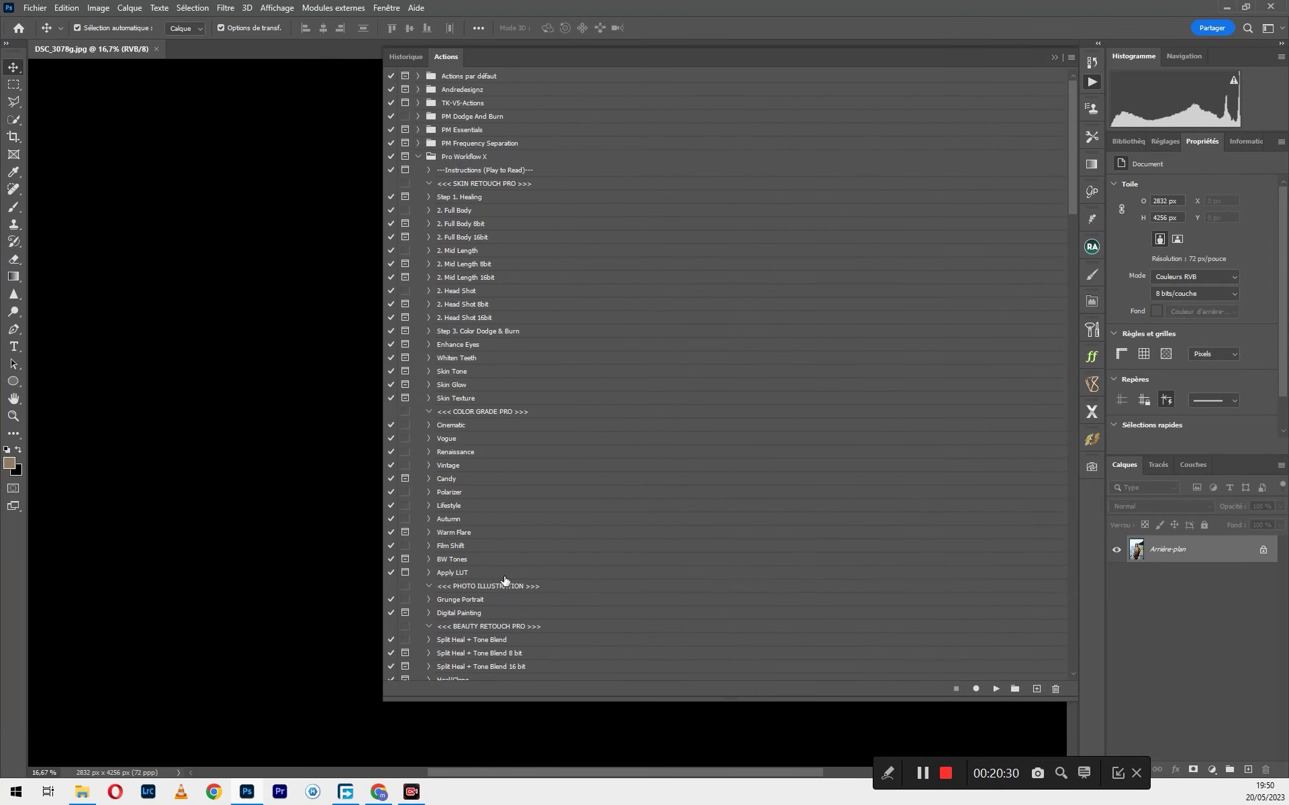